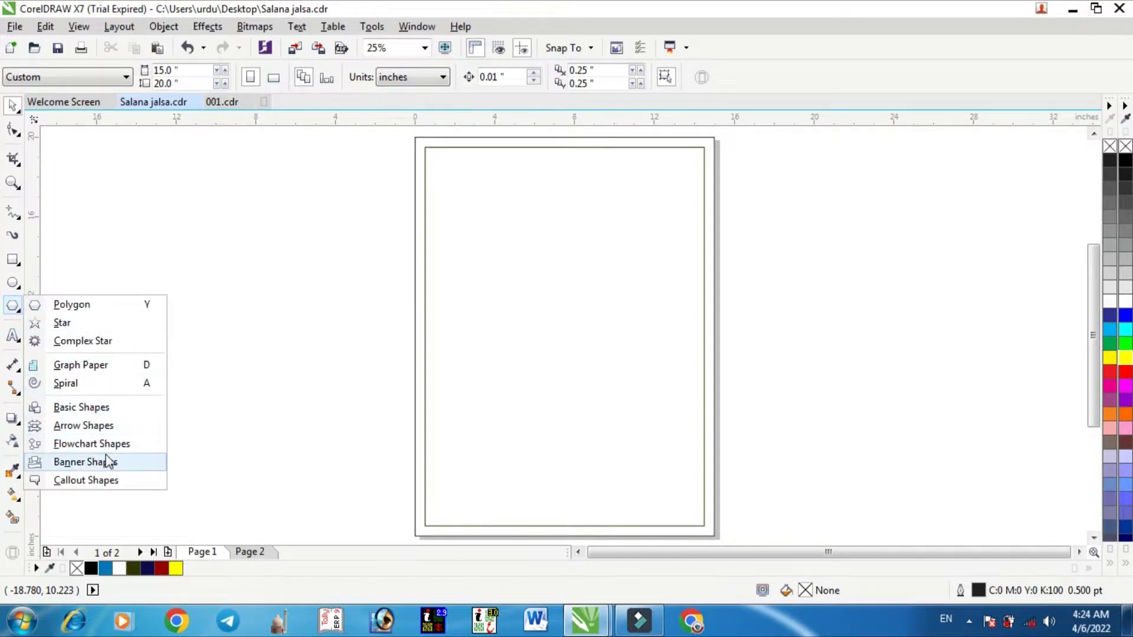
Draw a wave banner shape about 14.7 in wide and 6.7 in high across the page's upper part and mirror it vertically.
{"action": "left_click", "coordinate": [109, 464]}
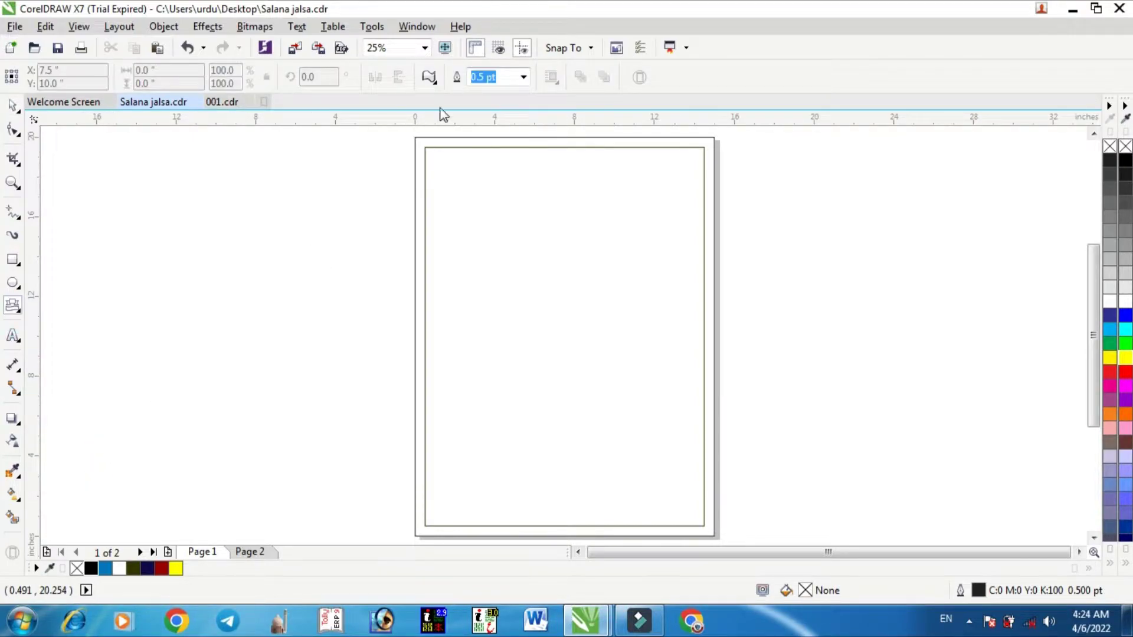
{"action": "left_click", "coordinate": [430, 78]}
{"action": "left_click", "coordinate": [482, 106]}
{"action": "left_click_drag", "start_coordinate": [410, 136], "coordinate": [713, 279]}
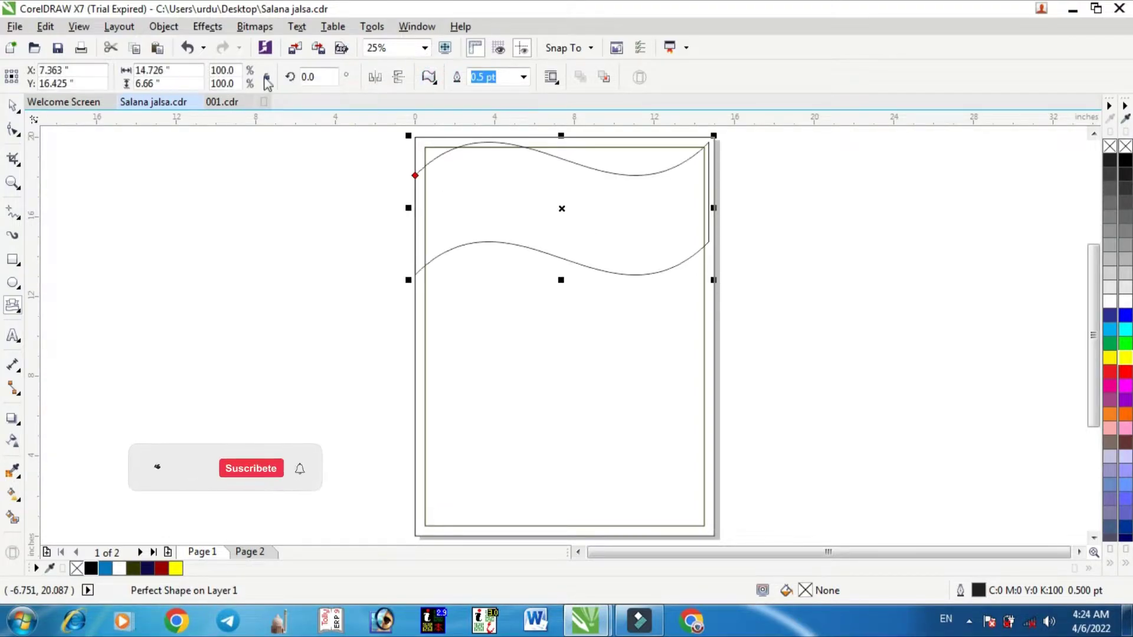
{"action": "left_click", "coordinate": [399, 77]}
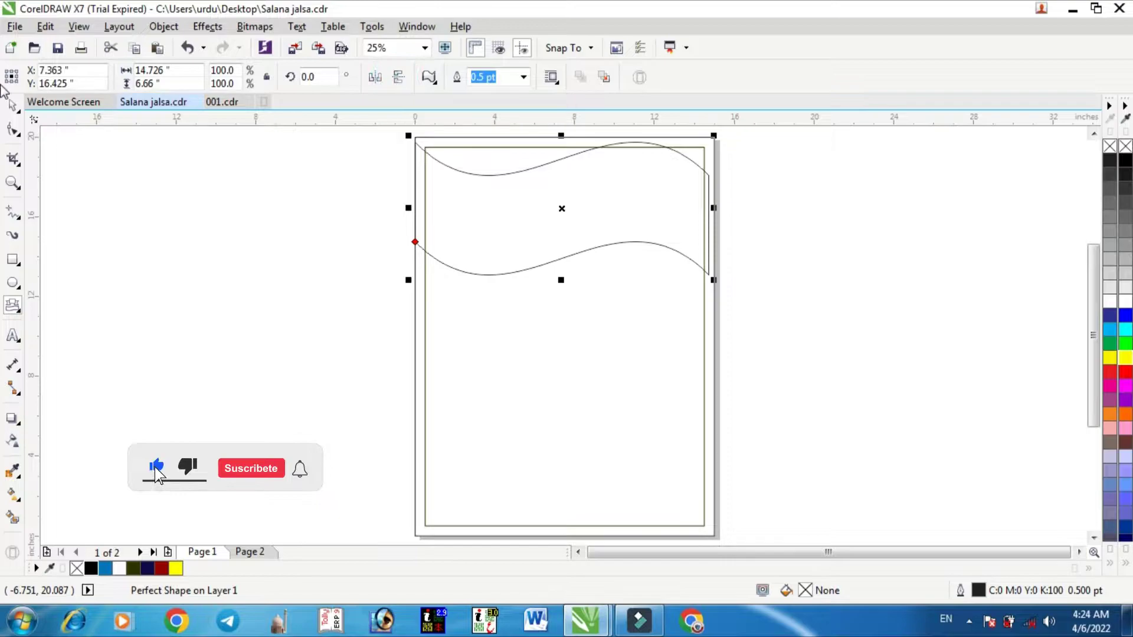
Stretch the wave shape to about 8.2 in high and position it so it extends above the page's upper edge.
{"action": "left_click", "coordinate": [17, 105]}
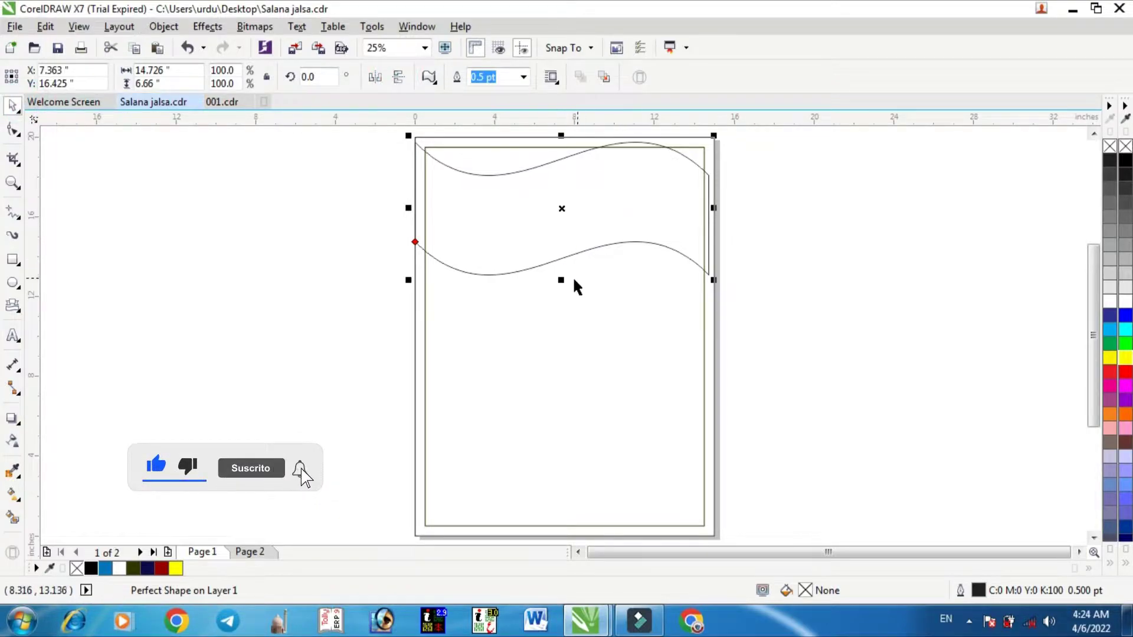
{"action": "left_click_drag", "start_coordinate": [563, 280], "coordinate": [564, 284]}
{"action": "left_click_drag", "start_coordinate": [538, 214], "coordinate": [534, 180]}
{"action": "left_click_drag", "start_coordinate": [562, 251], "coordinate": [567, 279]}
{"action": "left_click_drag", "start_coordinate": [541, 228], "coordinate": [539, 219]}
{"action": "scroll", "coordinate": [540, 218], "scroll_direction": "down", "scroll_amount": 1}
{"action": "left_click", "coordinate": [371, 240]}
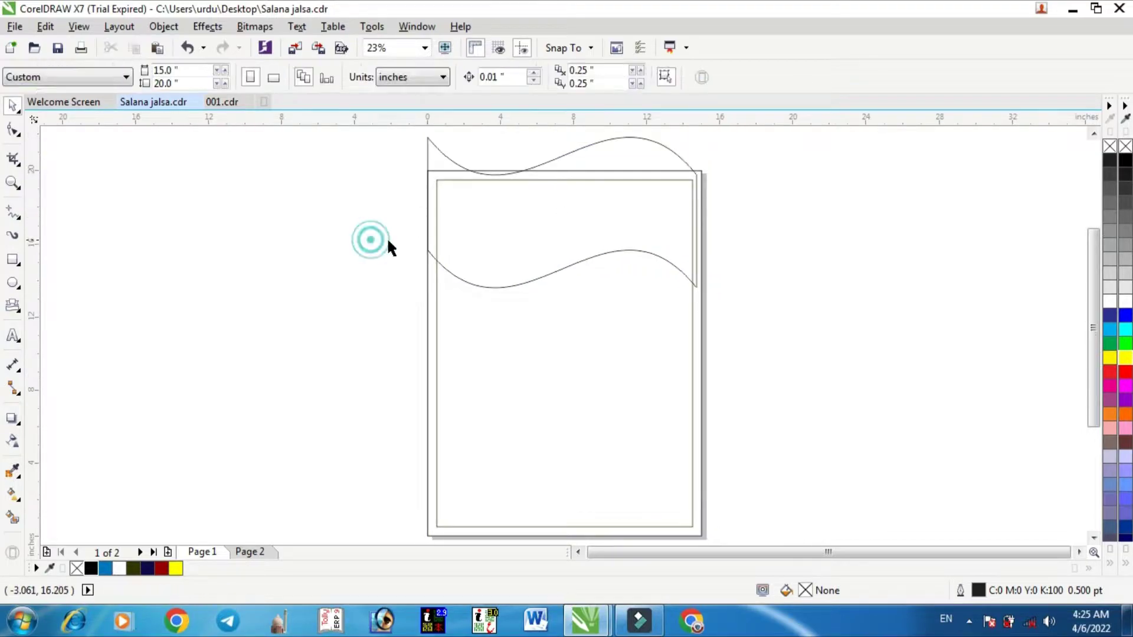
Widen the wave shape to about 15.8 in and skew it vertically so its right side rises beyond the page.
{"action": "left_click", "coordinate": [625, 231]}
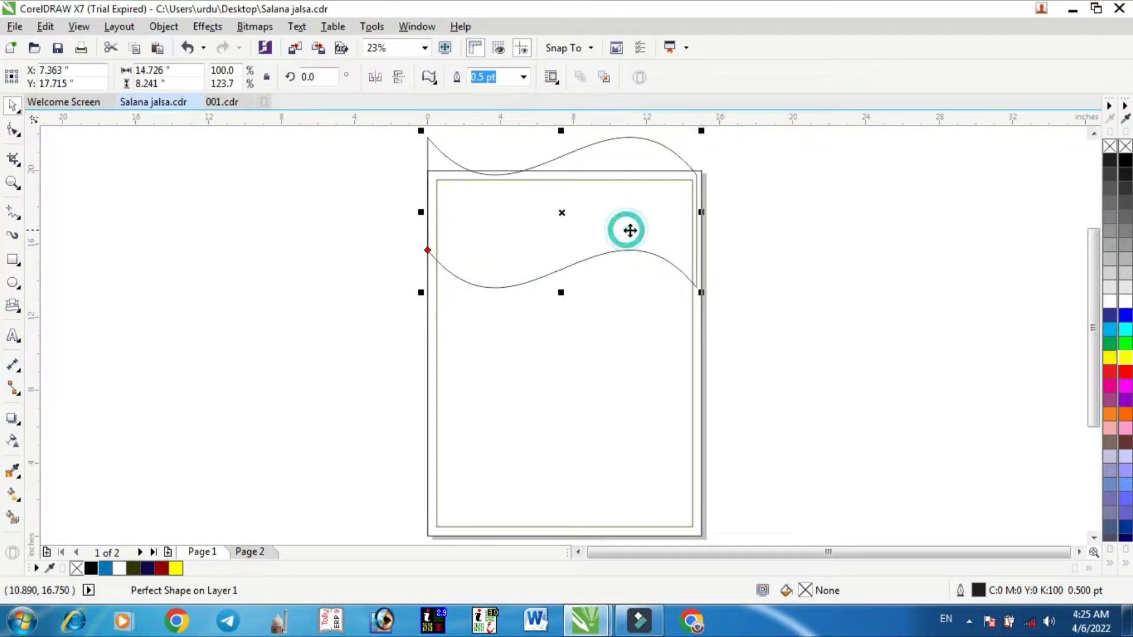
{"action": "left_click", "coordinate": [649, 232]}
{"action": "left_click_drag", "start_coordinate": [704, 211], "coordinate": [736, 203]}
{"action": "left_click", "coordinate": [657, 204]}
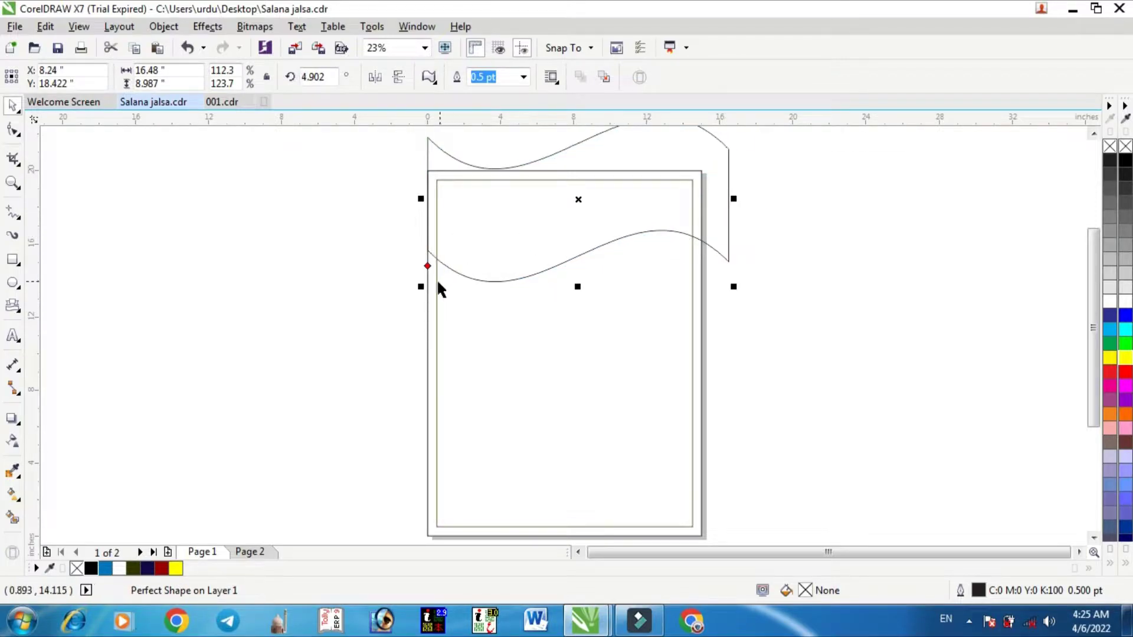
{"action": "left_click", "coordinate": [469, 223]}
{"action": "left_click_drag", "start_coordinate": [423, 199], "coordinate": [426, 213]}
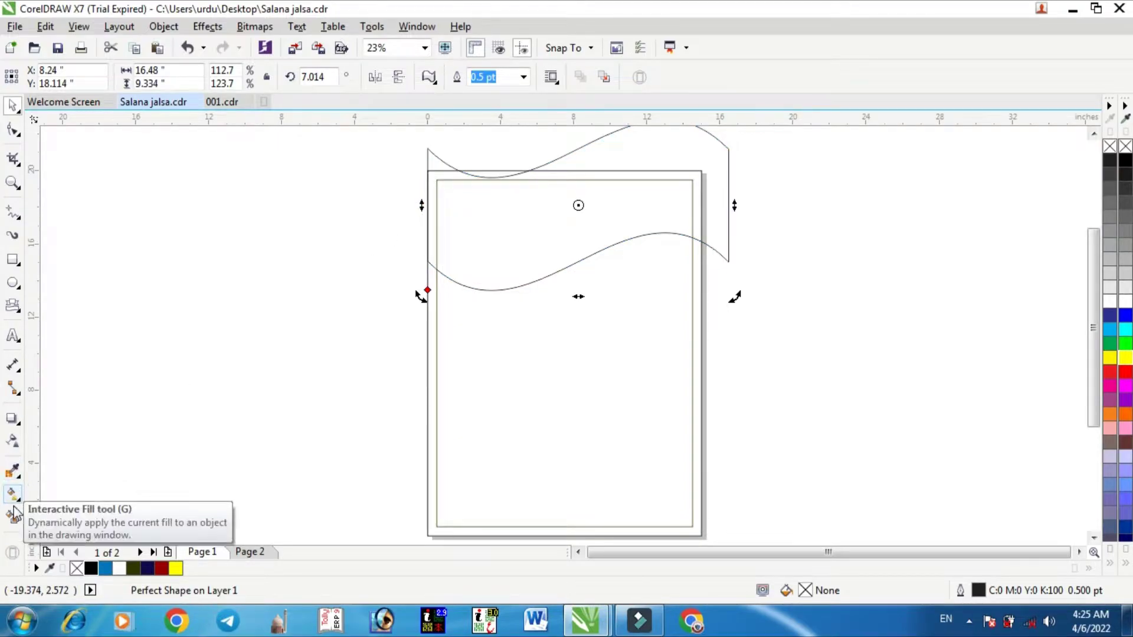
{"action": "left_click", "coordinate": [701, 163]}
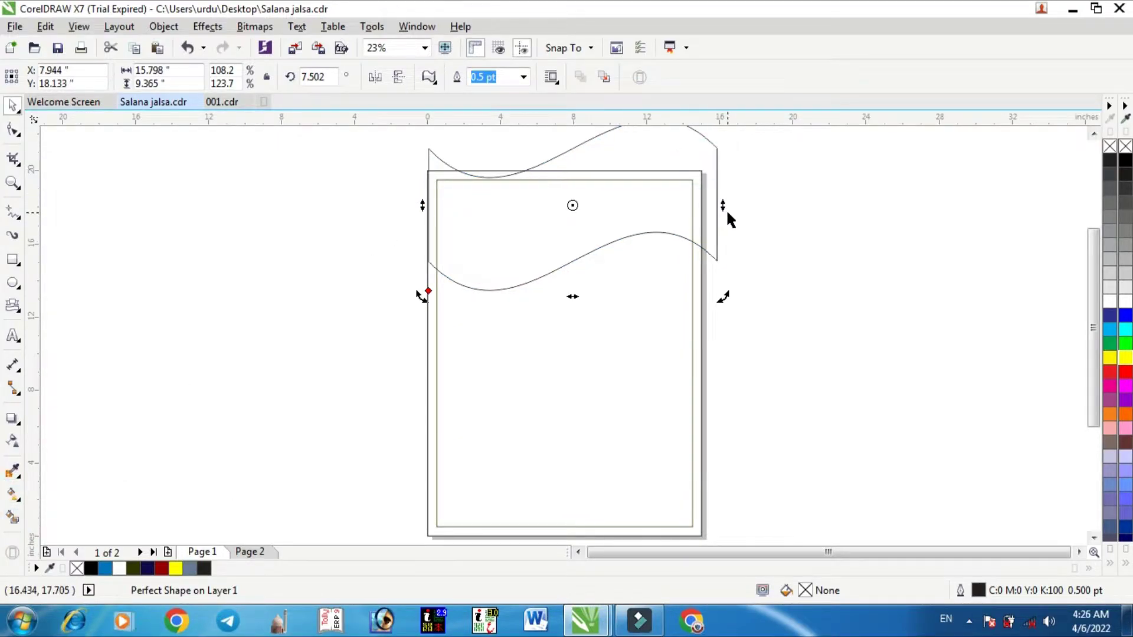
Duplicate the wave and skew the copy vertically the opposite way so its lower curve crosses the original's near mid-page.
{"action": "left_click_drag", "start_coordinate": [725, 208], "coordinate": [724, 219]}
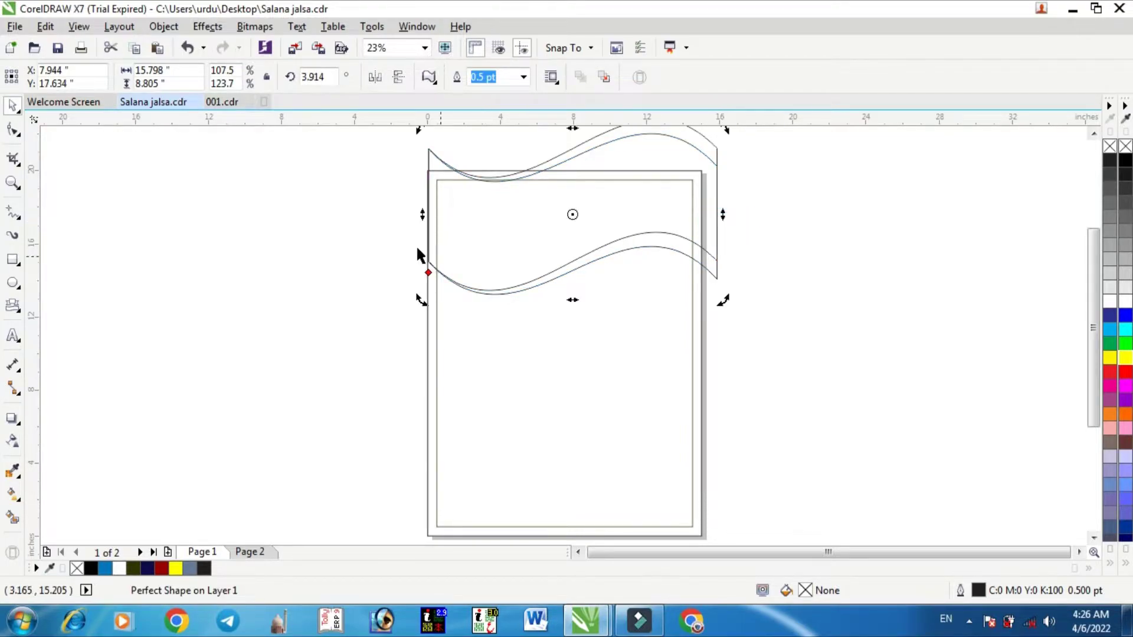
{"action": "left_click_drag", "start_coordinate": [420, 218], "coordinate": [421, 198]}
{"action": "left_click_drag", "start_coordinate": [722, 208], "coordinate": [724, 215]}
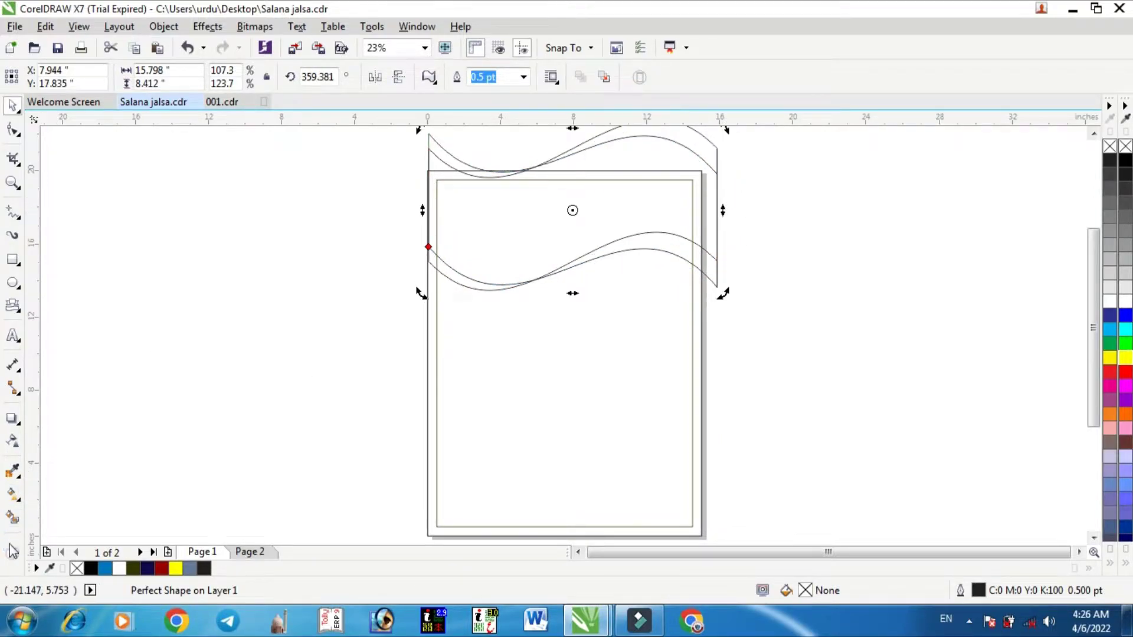
Smart Fill the region between the two lower curves inside the border's right half and delete the duplicate wave.
{"action": "left_click", "coordinate": [12, 518]}
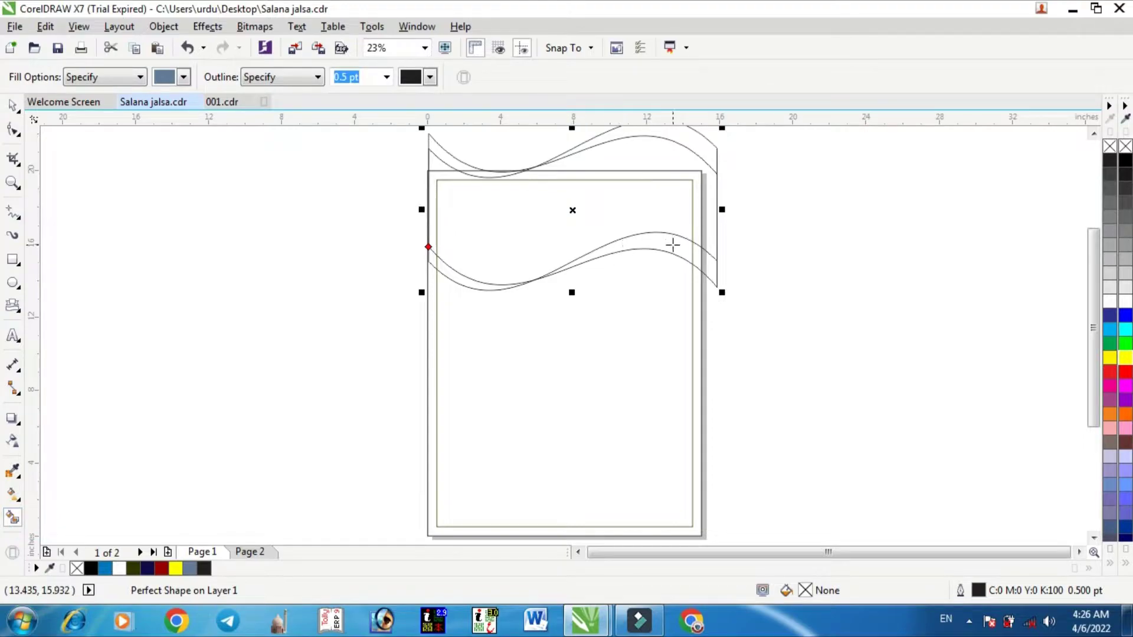
{"action": "left_click", "coordinate": [672, 245]}
{"action": "left_click", "coordinate": [14, 106]}
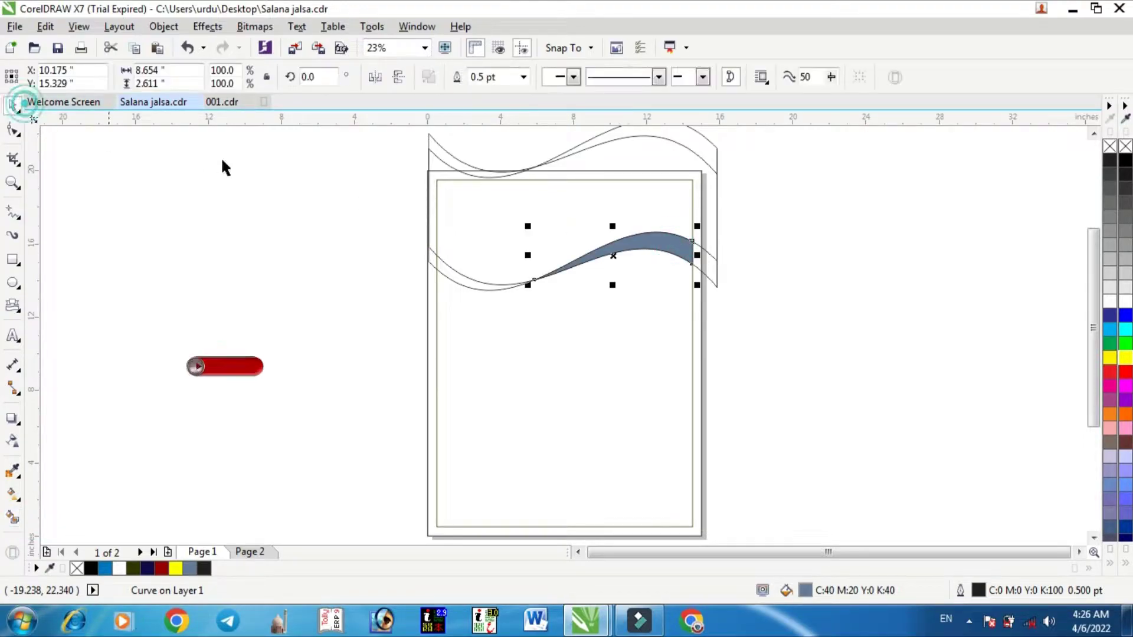
{"action": "left_click", "coordinate": [716, 277]}
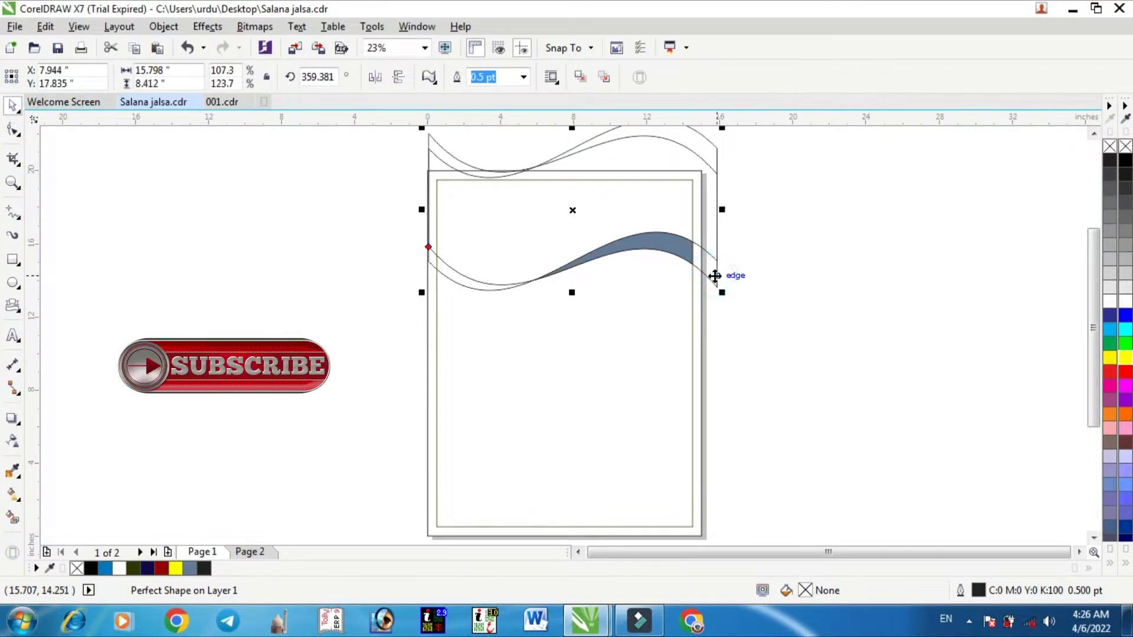
{"action": "key", "text": "Delete"}
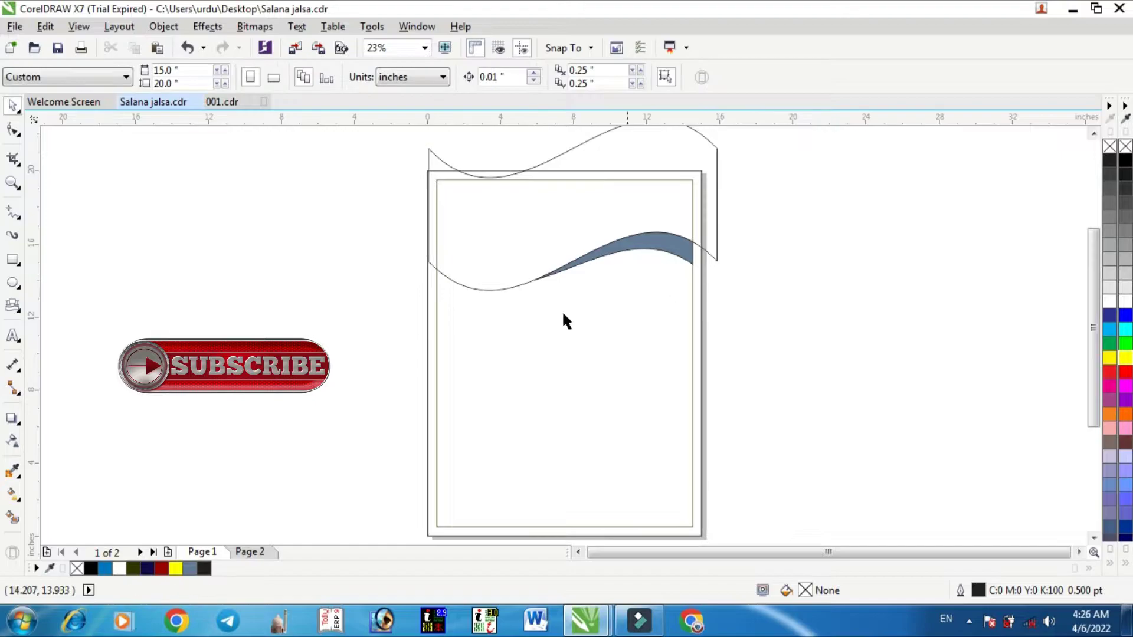
Smart Fill the header area above the lower curve inside the border and delete the remaining wave outline.
{"action": "left_click", "coordinate": [14, 518]}
{"action": "left_click", "coordinate": [500, 216]}
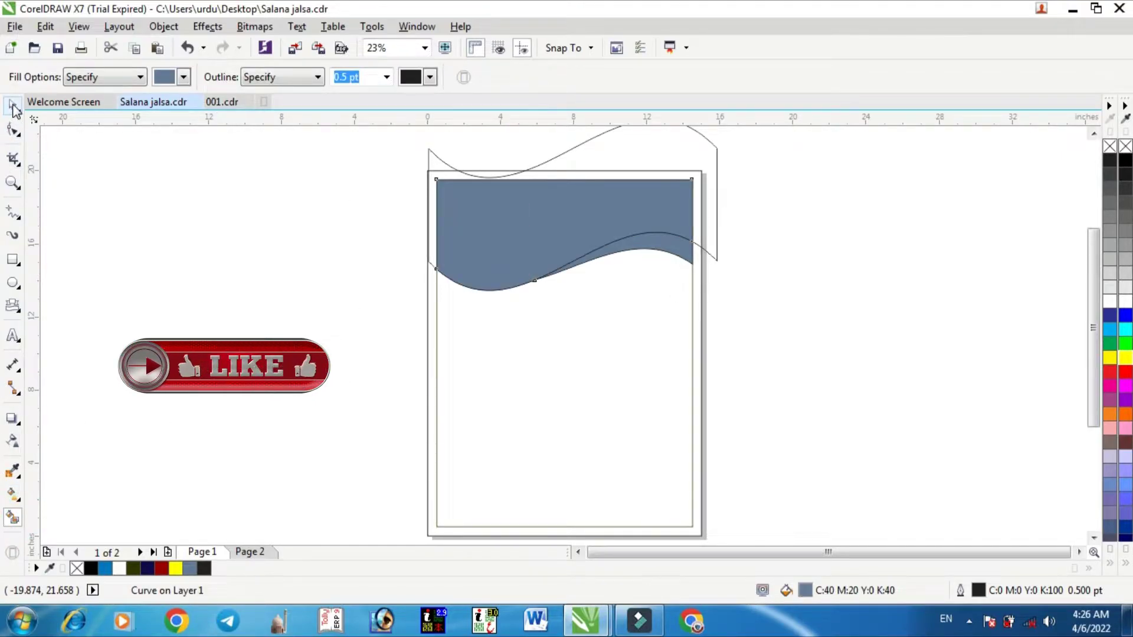
{"action": "left_click", "coordinate": [14, 106]}
{"action": "left_click", "coordinate": [672, 151]}
{"action": "key", "text": "Delete"}
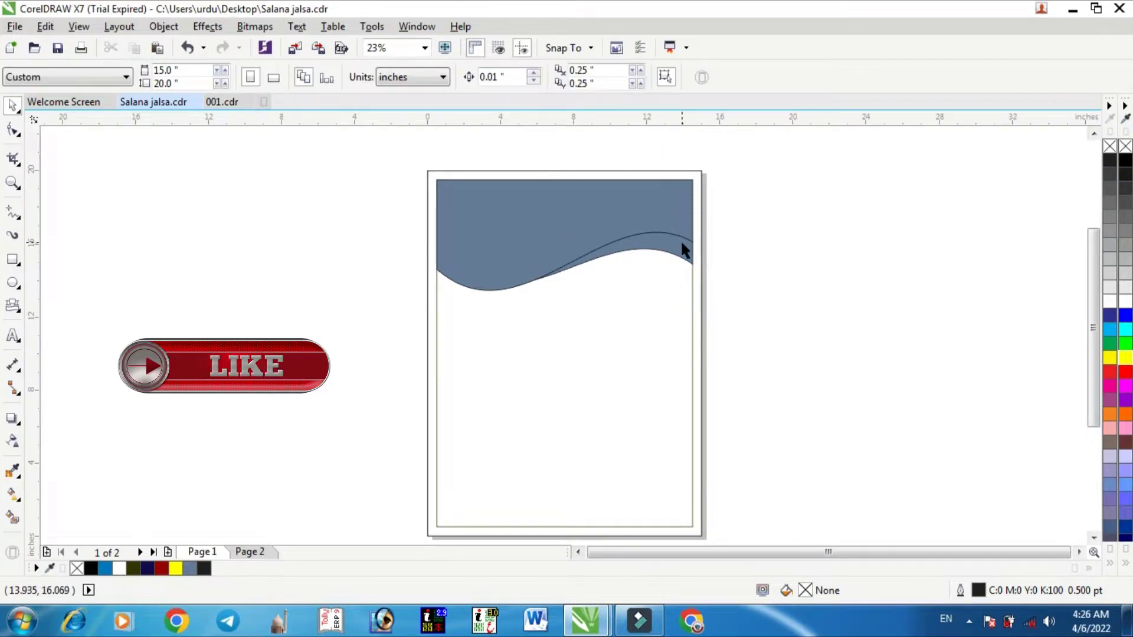
Move the small ribbon slightly below the header, then fill the header with Murky Green and the ribbon with blue.
{"action": "left_click_drag", "start_coordinate": [680, 256], "coordinate": [674, 257]}
{"action": "left_click", "coordinate": [504, 222]}
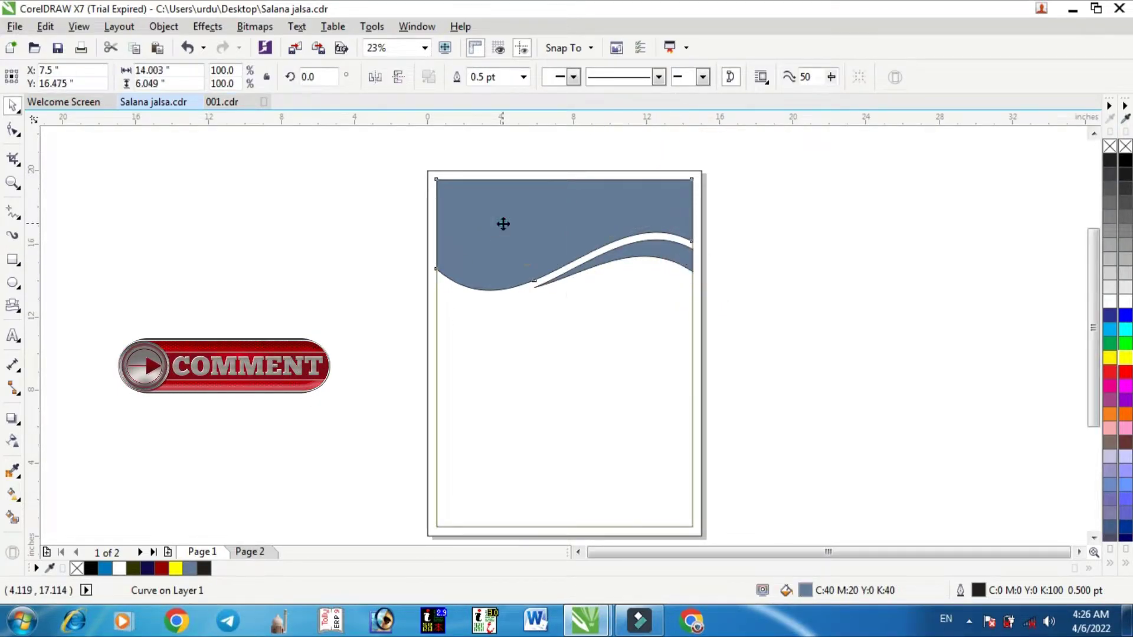
{"action": "left_click", "coordinate": [133, 569]}
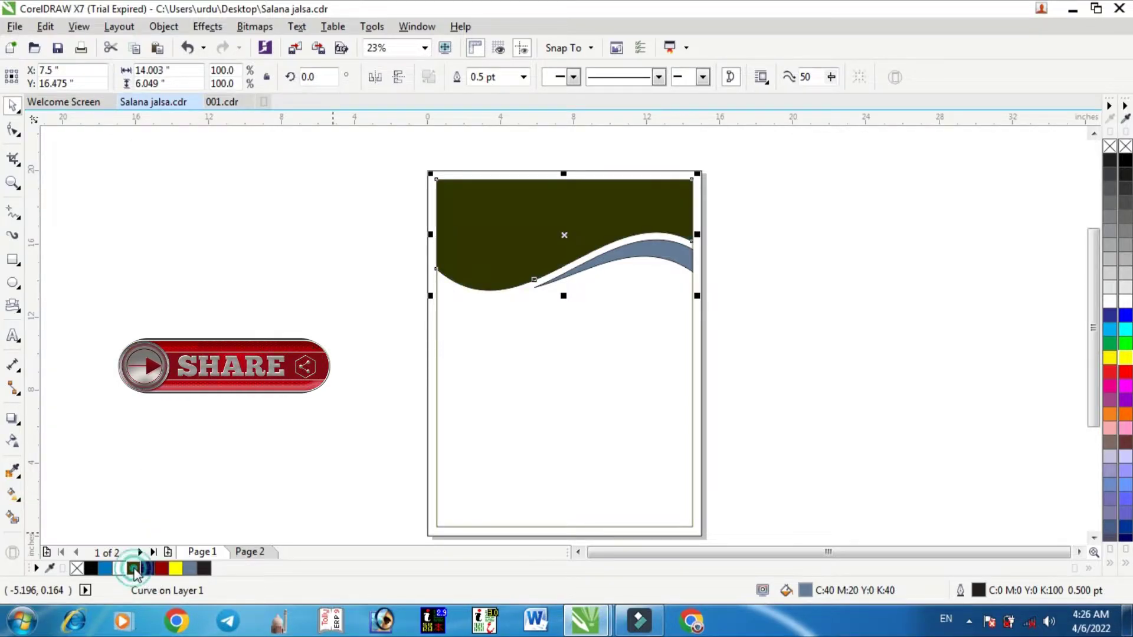
{"action": "left_click", "coordinate": [607, 258]}
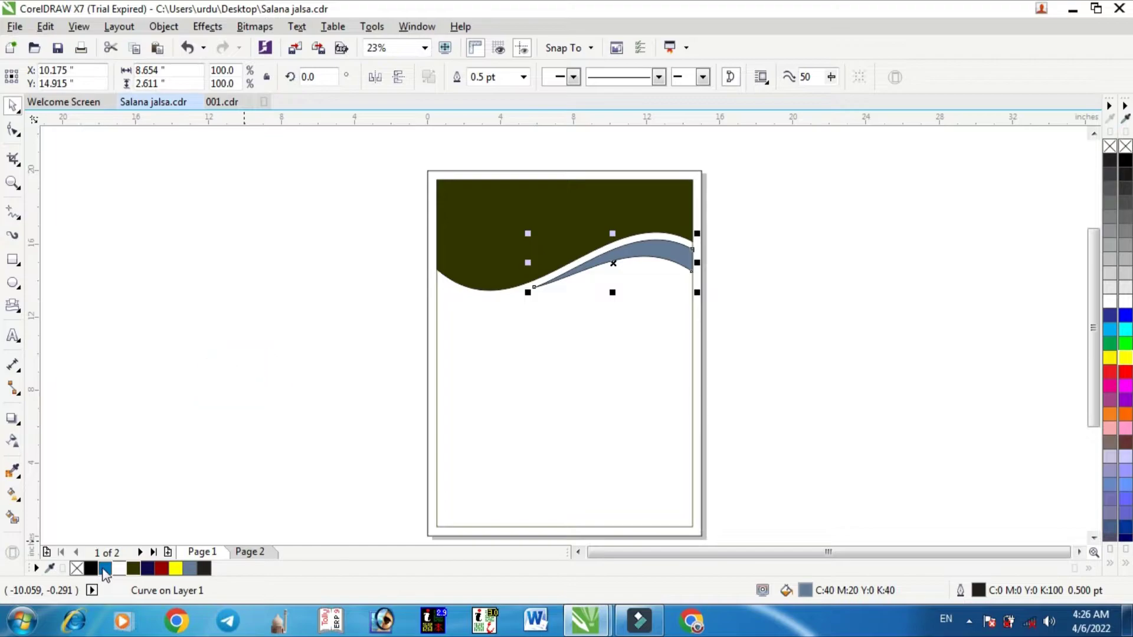
{"action": "left_click", "coordinate": [104, 570]}
{"action": "left_click", "coordinate": [217, 412]}
Remove the outlines from both the header shape and the blue ribbon.
{"action": "left_click", "coordinate": [547, 234]}
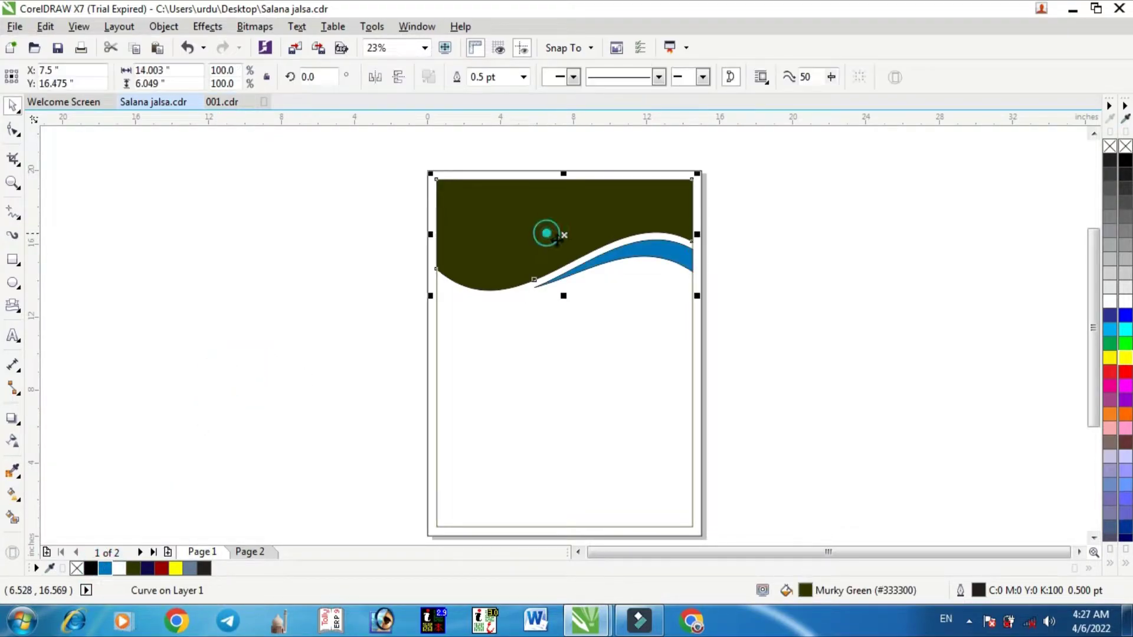
{"action": "left_click", "coordinate": [640, 257], "text": "shift"}
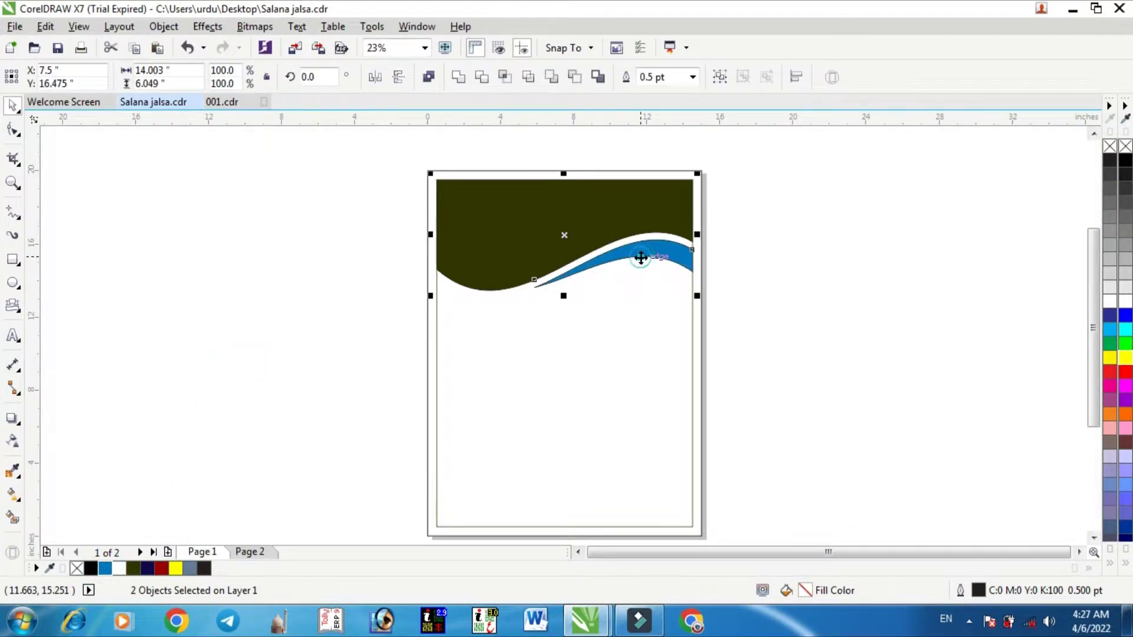
{"action": "right_click", "coordinate": [1112, 152]}
{"action": "left_click", "coordinate": [858, 311]}
Move the blue ribbon slightly up to narrow the white gap beneath the header.
{"action": "scroll", "coordinate": [667, 283], "scroll_direction": "up", "scroll_amount": 2}
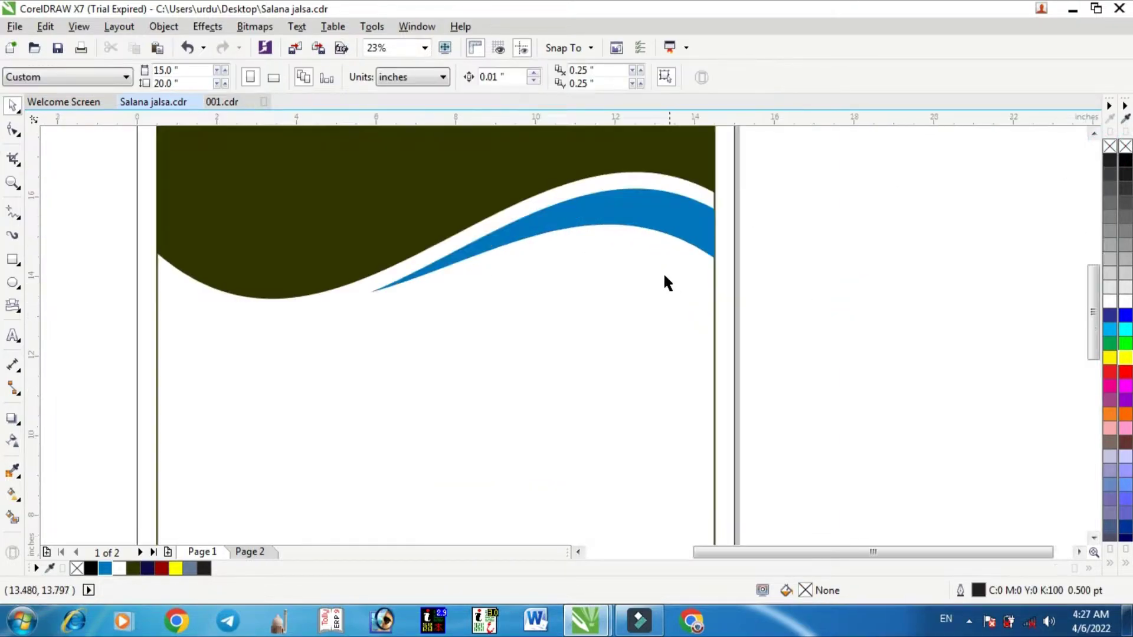
{"action": "left_click_drag", "start_coordinate": [660, 225], "coordinate": [659, 219]}
{"action": "left_click", "coordinate": [815, 305]}
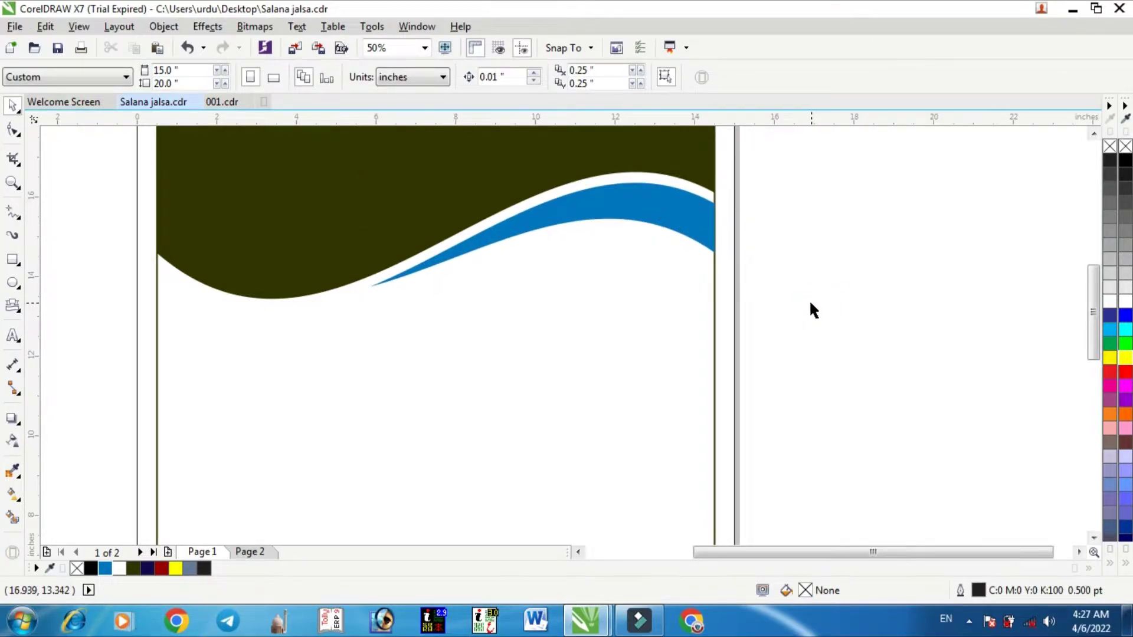
{"action": "key", "text": "shift+F4"}
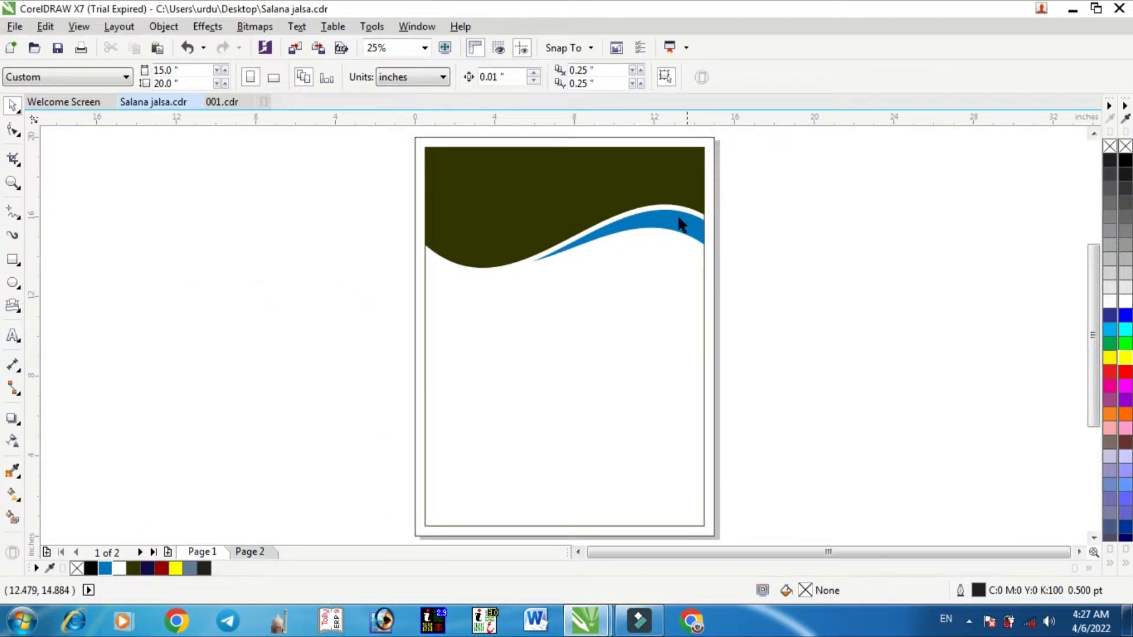
Make a vertically mirrored copy of the green header and align it to the bottom of the border rectangle.
{"action": "left_click", "coordinate": [565, 195]}
{"action": "left_click_drag", "start_coordinate": [564, 144], "coordinate": [564, 297], "text": "ctrl"}
{"action": "left_click", "coordinate": [574, 488], "text": "shift"}
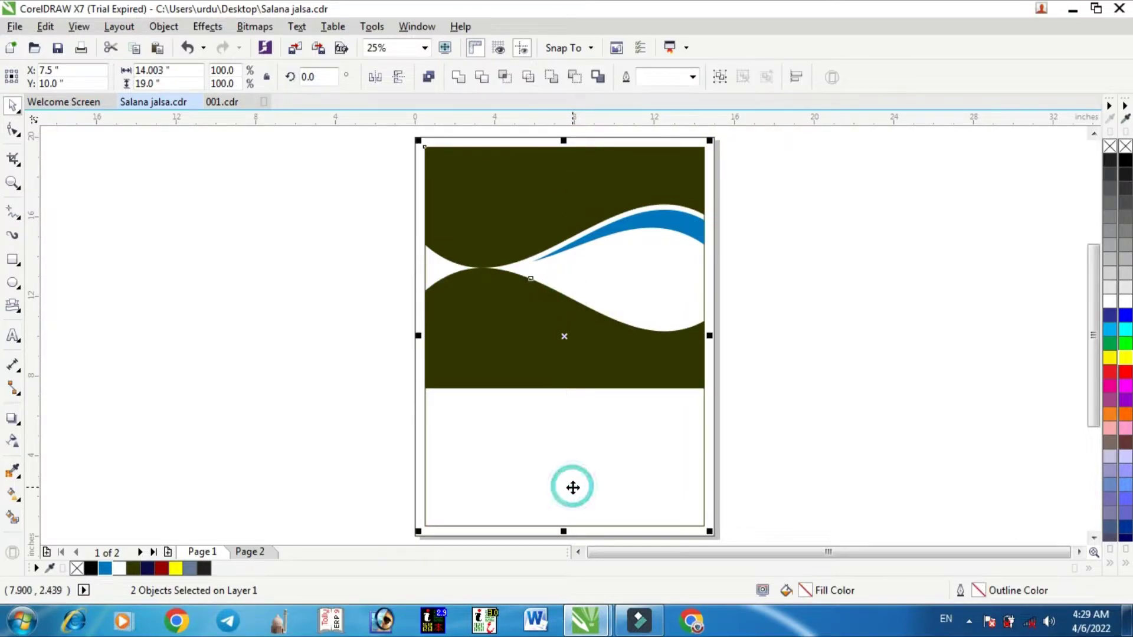
{"action": "key", "text": "b"}
{"action": "left_click", "coordinate": [373, 488]}
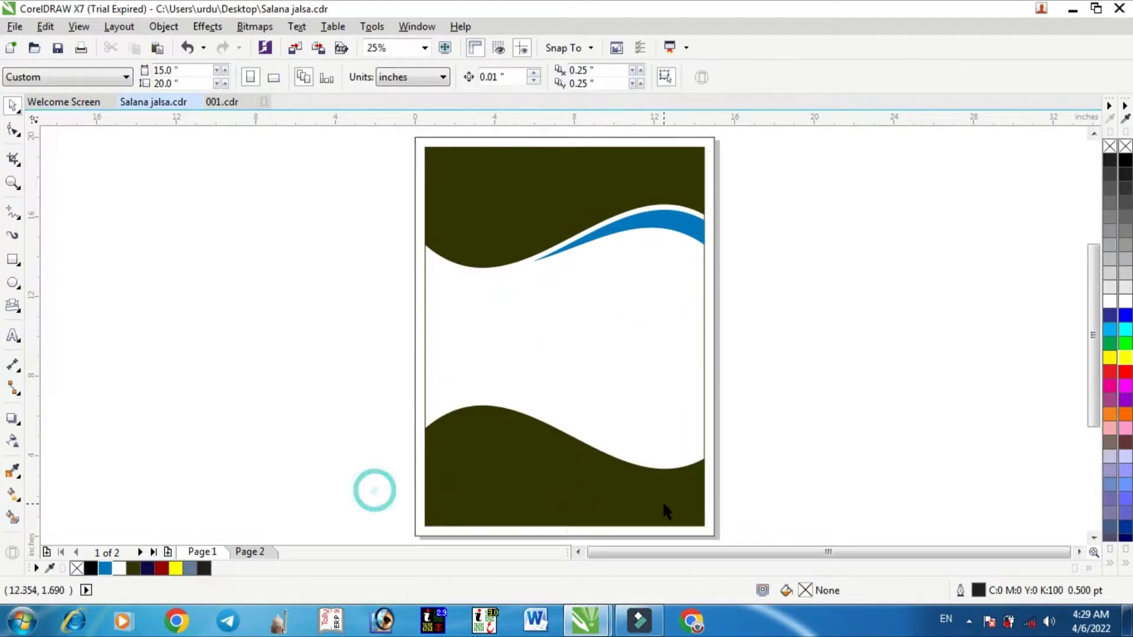
Lower the green footer shape past the page's bottom edge and enlarge it to about 15.6 by 8.2 in.
{"action": "scroll", "coordinate": [661, 501], "scroll_direction": "up", "scroll_amount": 1}
{"action": "scroll", "coordinate": [644, 490], "scroll_direction": "down", "scroll_amount": 1}
{"action": "mouse_move", "coordinate": [607, 475]}
{"action": "left_mouse_down"}
{"action": "mouse_move", "coordinate": [610, 544]}
{"action": "mouse_move", "coordinate": [618, 484]}
{"action": "left_mouse_up"}
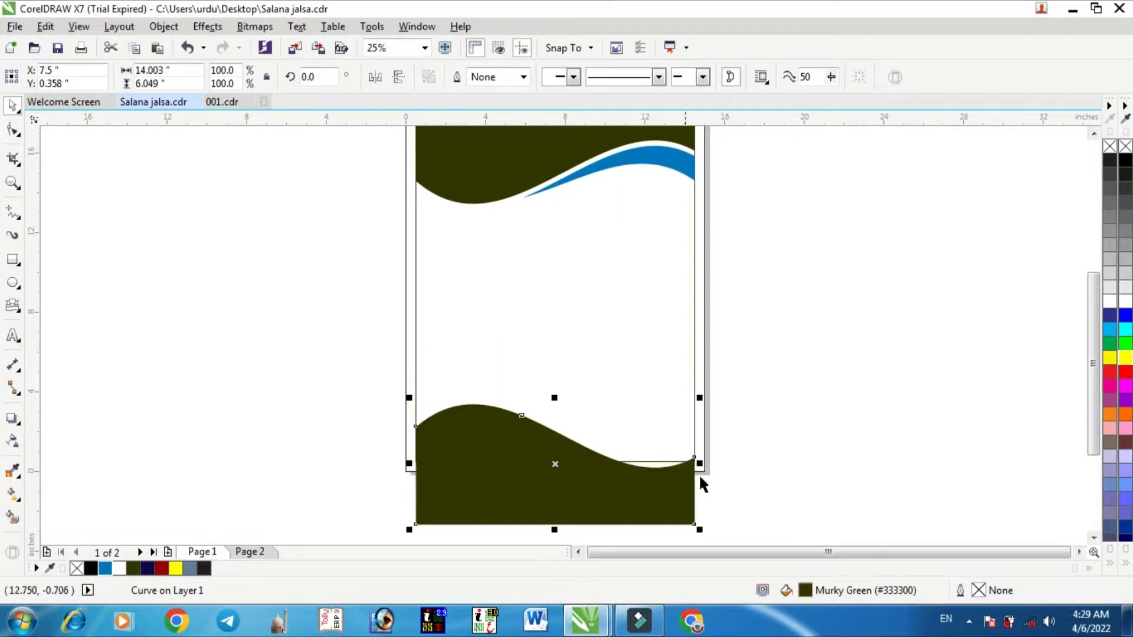
{"action": "left_click_drag", "start_coordinate": [700, 463], "coordinate": [732, 466]}
{"action": "left_click_drag", "start_coordinate": [655, 491], "coordinate": [658, 489]}
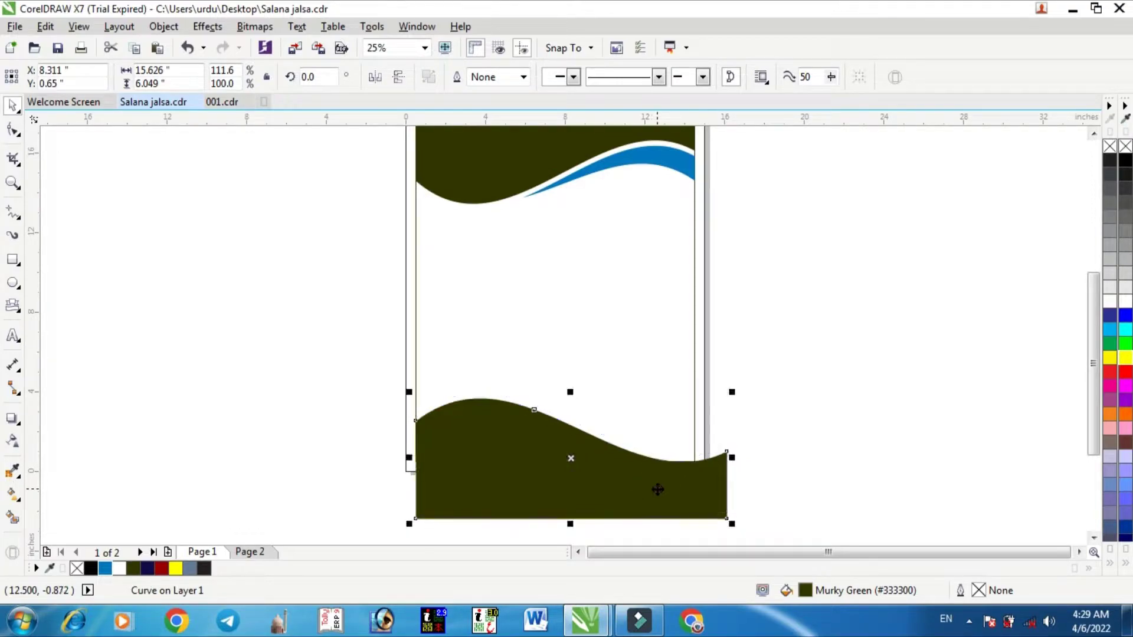
{"action": "left_click_drag", "start_coordinate": [573, 392], "coordinate": [572, 351]}
{"action": "left_click_drag", "start_coordinate": [690, 474], "coordinate": [692, 485]}
Remove the footer shape's fill and give it a black outline.
{"action": "left_click", "coordinate": [1110, 146]}
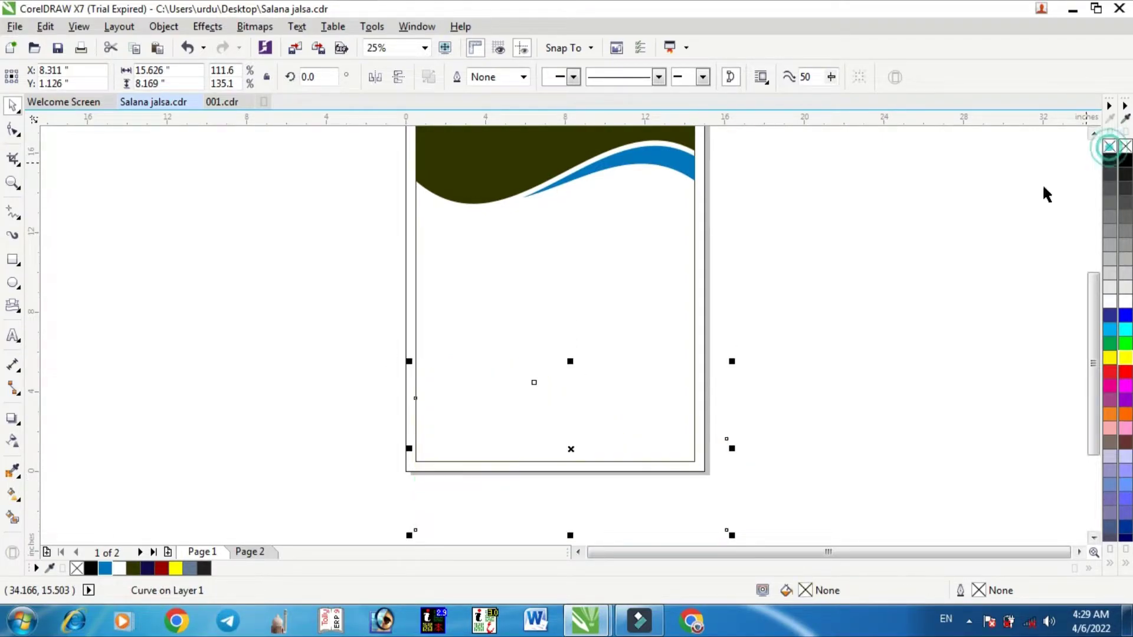
{"action": "right_click", "coordinate": [1110, 161]}
{"action": "left_click", "coordinate": [762, 399]}
Skew the footer outline vertically so its left side rises, and lower it until its trough dips past the border's bottom edge.
{"action": "left_click", "coordinate": [709, 481]}
{"action": "left_click_drag", "start_coordinate": [710, 481], "coordinate": [711, 486]}
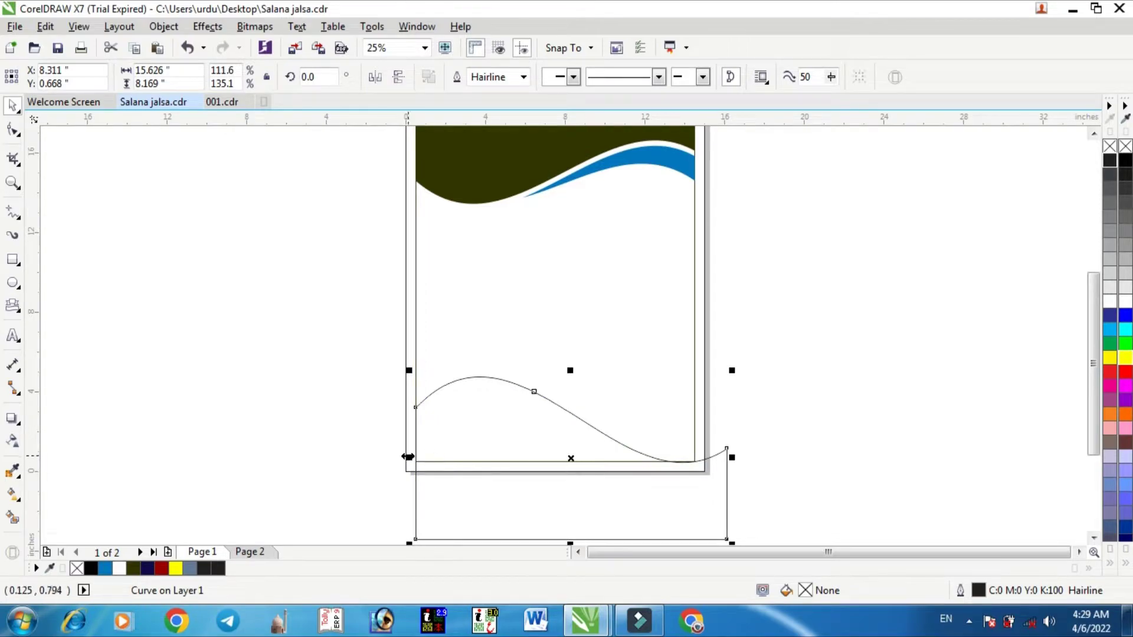
{"action": "left_click", "coordinate": [482, 511]}
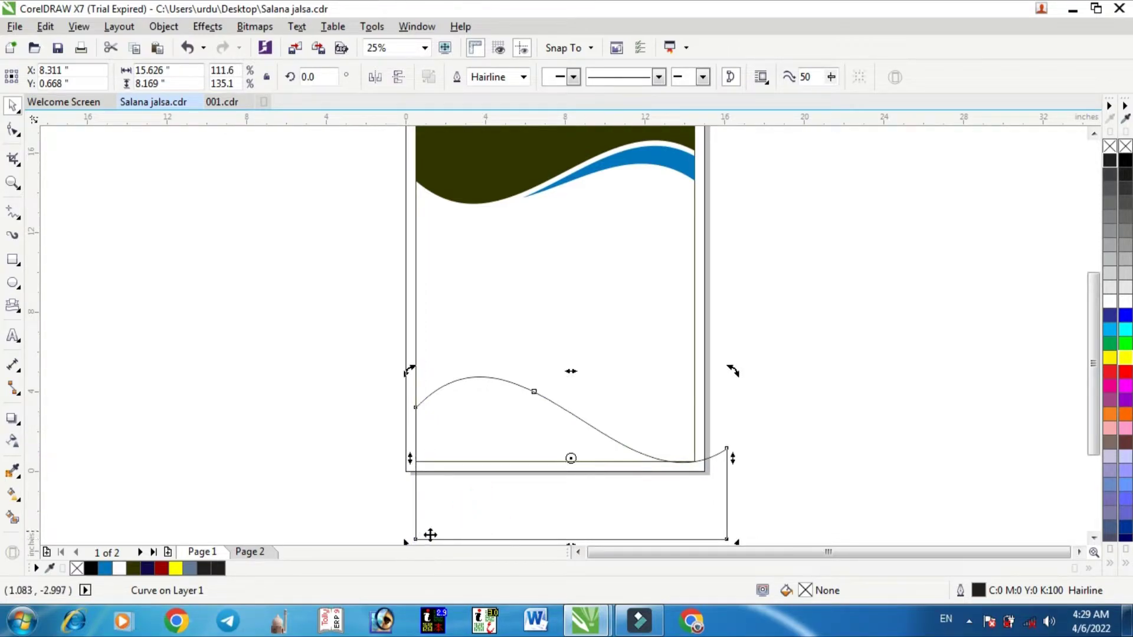
{"action": "left_click_drag", "start_coordinate": [408, 459], "coordinate": [404, 420]}
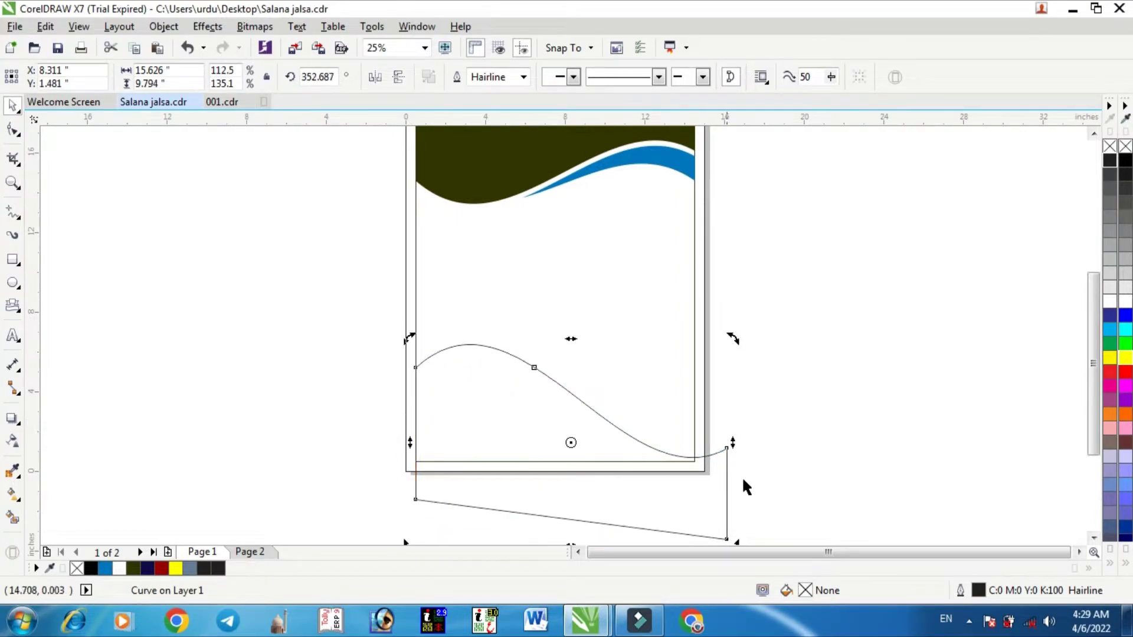
{"action": "left_click_drag", "start_coordinate": [669, 482], "coordinate": [668, 491]}
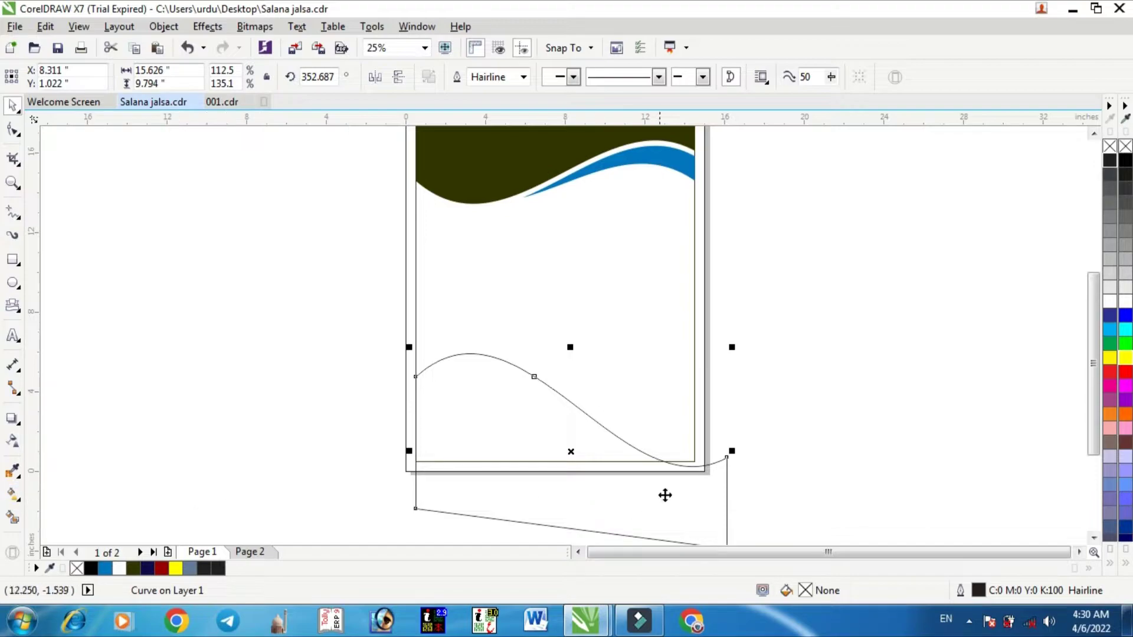
Duplicate the footer outline with an opposite vertical skew so the two upper curves cross.
{"action": "left_click", "coordinate": [671, 493]}
{"action": "mouse_move", "coordinate": [734, 450]}
{"action": "left_mouse_down"}
{"action": "mouse_move", "coordinate": [734, 435]}
{"action": "mouse_move", "coordinate": [731, 447]}
{"action": "left_mouse_up"}
{"action": "left_click", "coordinate": [762, 488]}
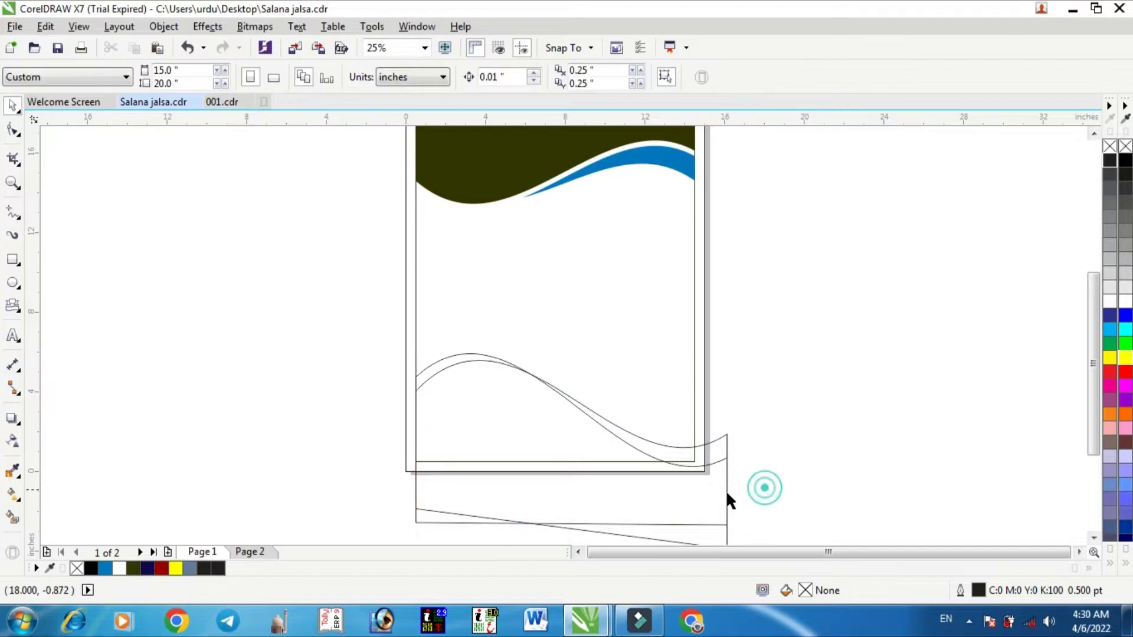
Use Smart Fill to create two footer shapes from the regions enclosed by the crossing curves and the inner border.
{"action": "left_click", "coordinate": [11, 521]}
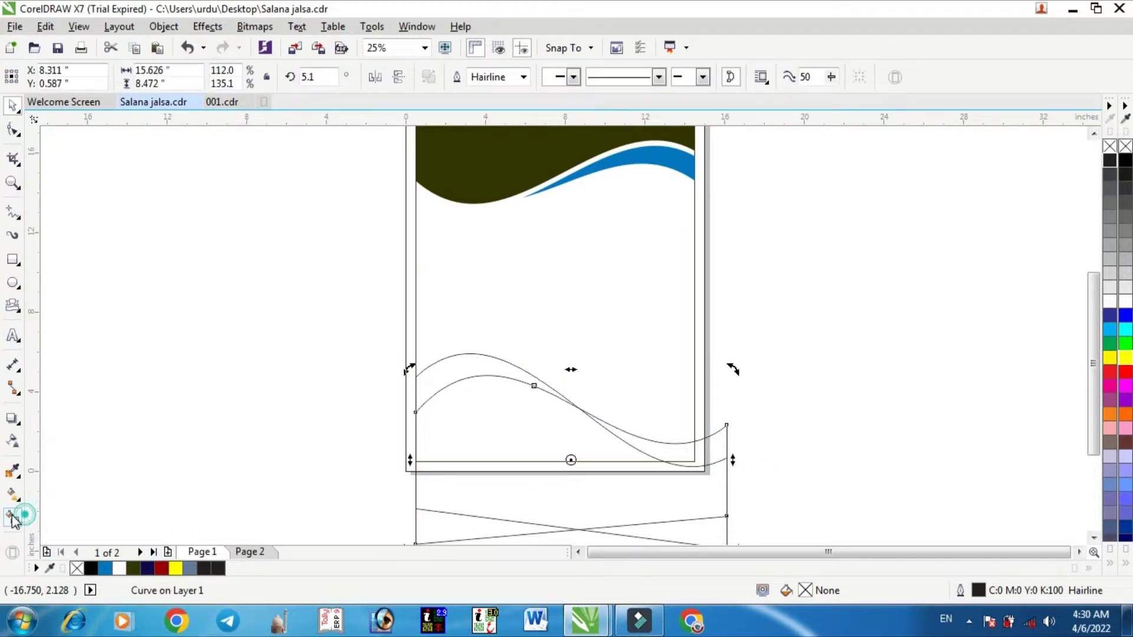
{"action": "left_click", "coordinate": [12, 519]}
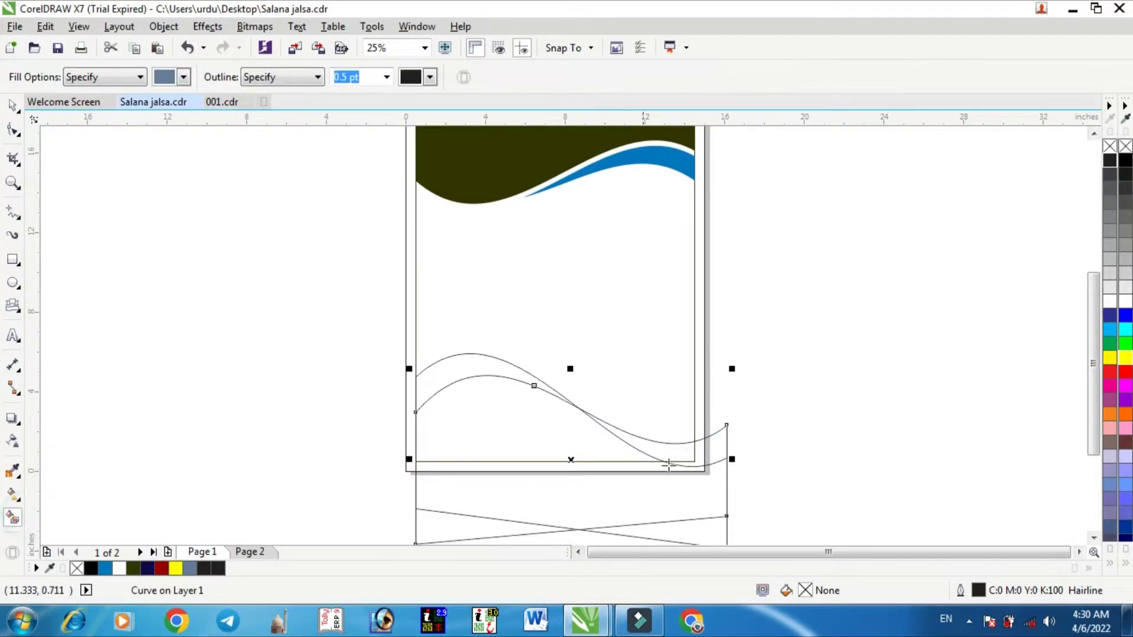
{"action": "left_click", "coordinate": [490, 440]}
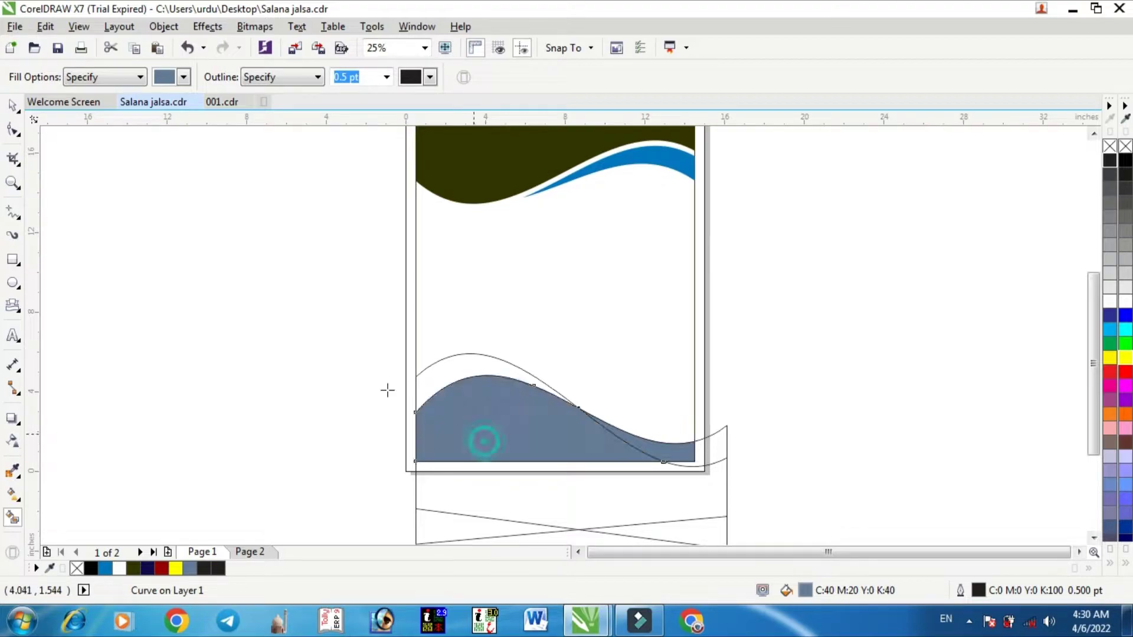
Delete the two skewed footer outlines, keeping only the filled shapes inside the border.
{"action": "left_click", "coordinate": [13, 106]}
{"action": "left_click", "coordinate": [446, 369]}
{"action": "key", "text": "Delete"}
{"action": "left_click", "coordinate": [708, 437]}
{"action": "key", "text": "Delete"}
Fill the large footer shape black and the narrow ribbon C90 M47 blue, both without an outline.
{"action": "scroll", "coordinate": [668, 479], "scroll_direction": "up", "scroll_amount": 1}
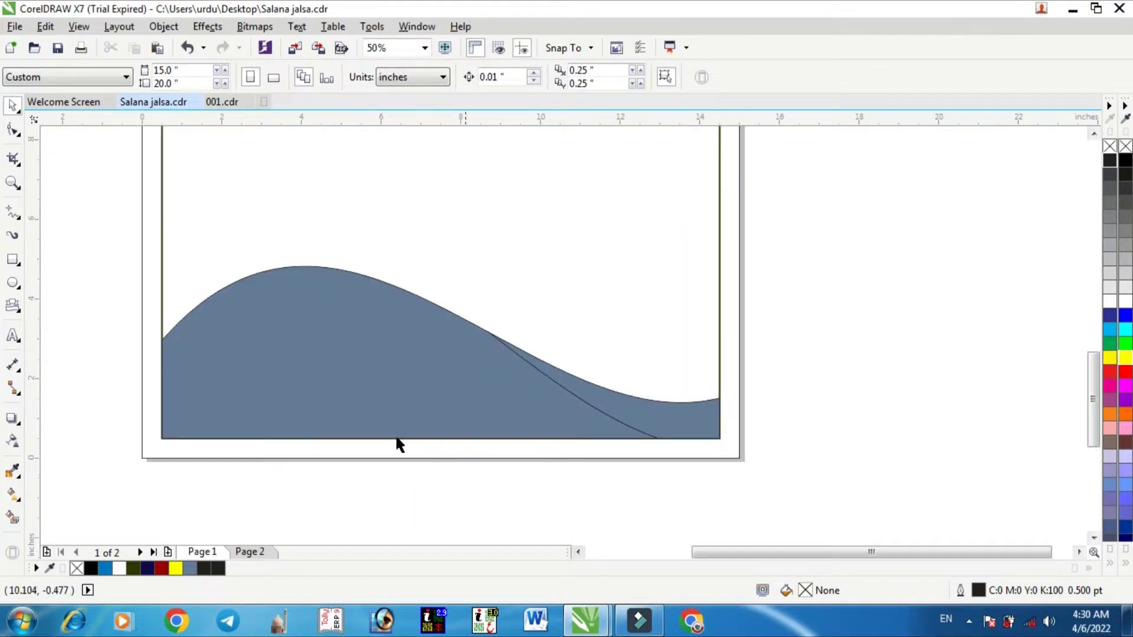
{"action": "left_click", "coordinate": [346, 411]}
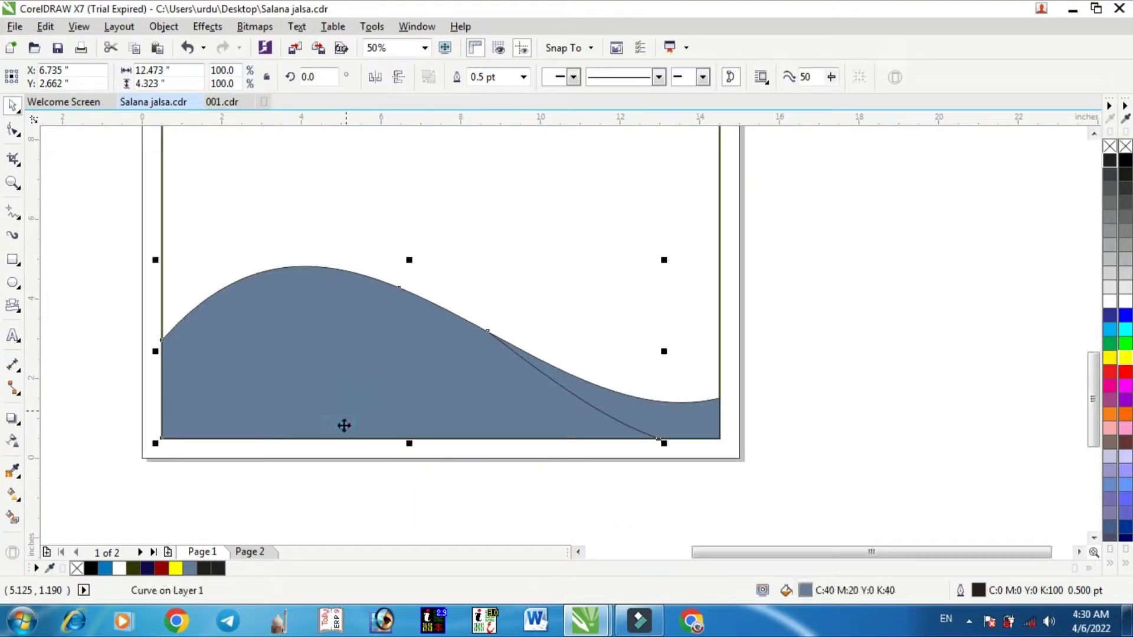
{"action": "left_click", "coordinate": [91, 568]}
{"action": "left_click", "coordinate": [658, 413]}
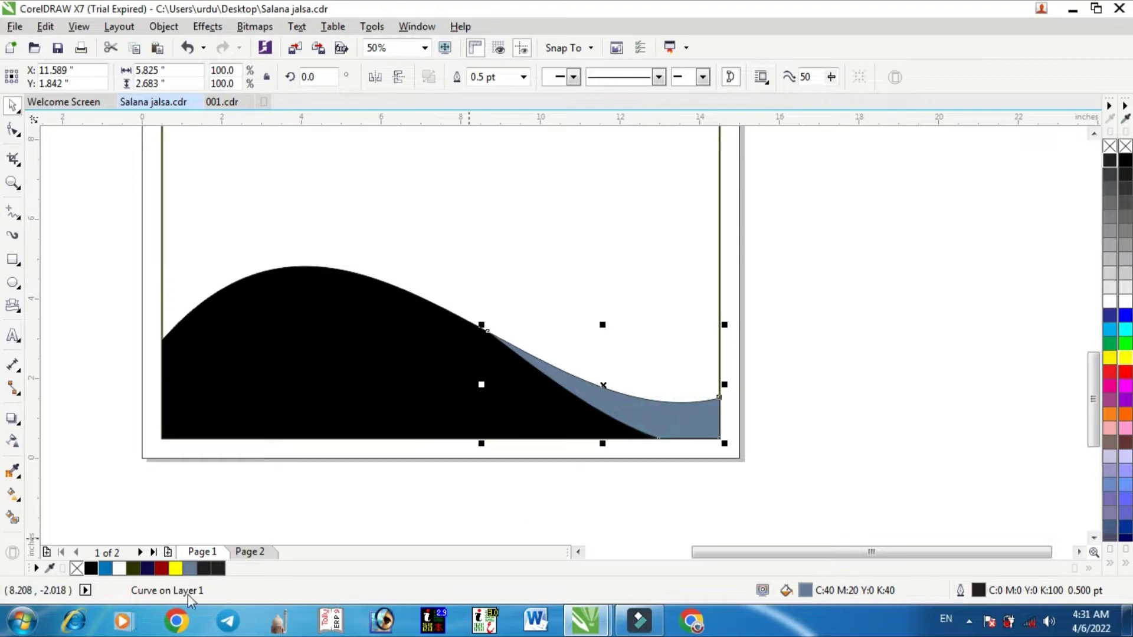
{"action": "left_click", "coordinate": [105, 569]}
{"action": "left_click", "coordinate": [476, 374], "text": "shift"}
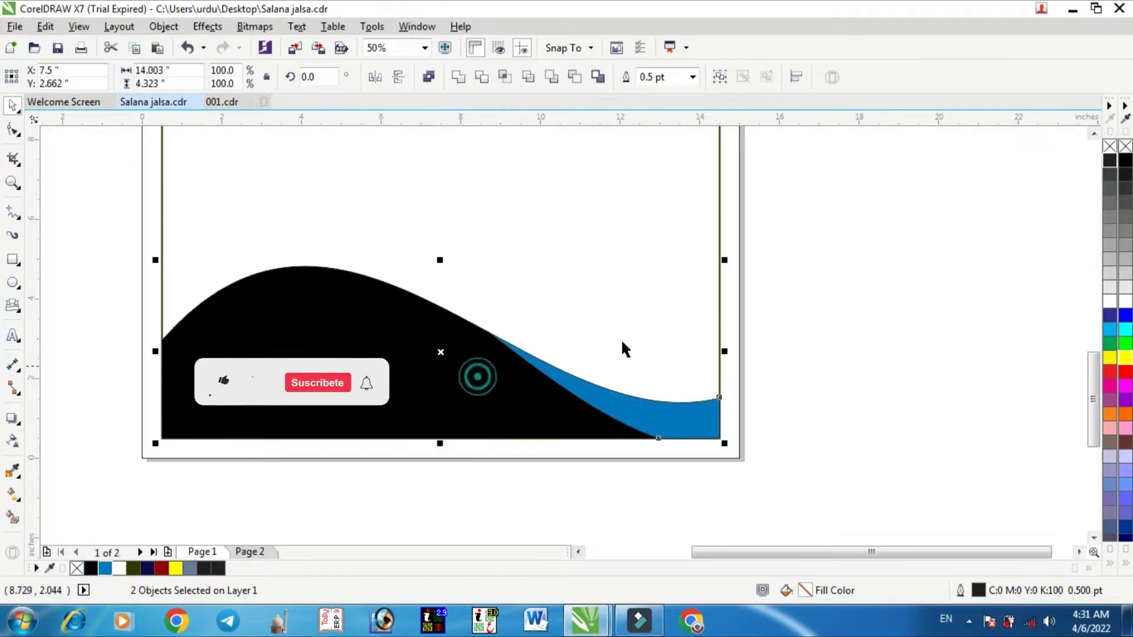
{"action": "left_click", "coordinate": [983, 273]}
Try to raise the blue footer ribbon about 0.25 in to leave a gap beside the black shape.
{"action": "left_click", "coordinate": [708, 430]}
{"action": "left_click_drag", "start_coordinate": [709, 430], "coordinate": [706, 413]}
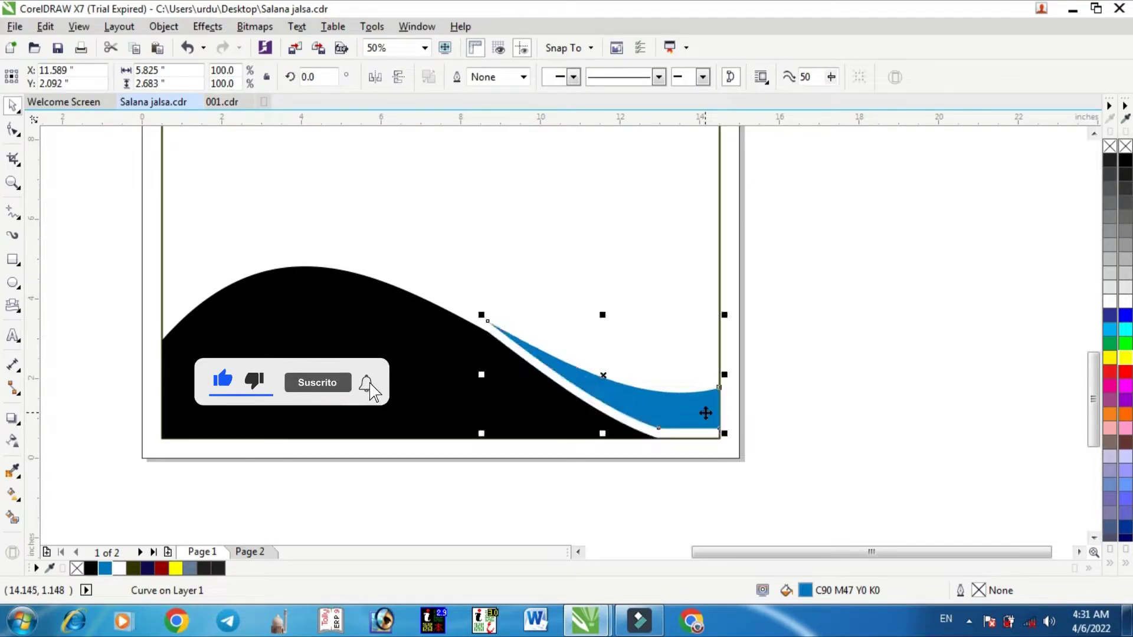
{"action": "key", "text": "ctrl+z"}
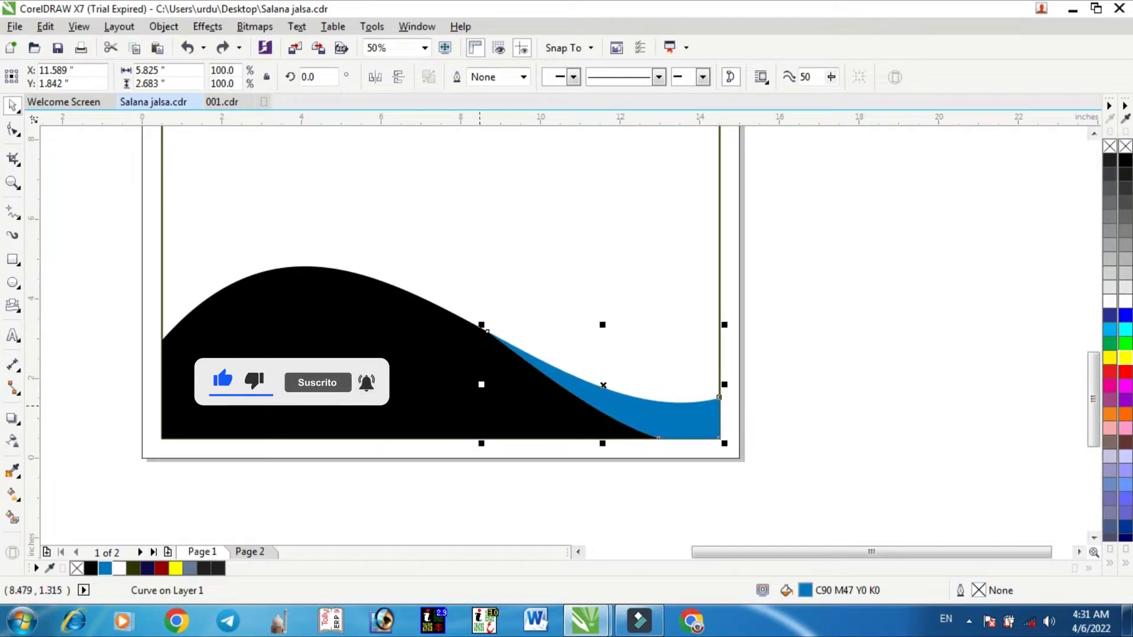
Give the black footer shape a white outline 3 pt wide.
{"action": "left_click", "coordinate": [478, 402]}
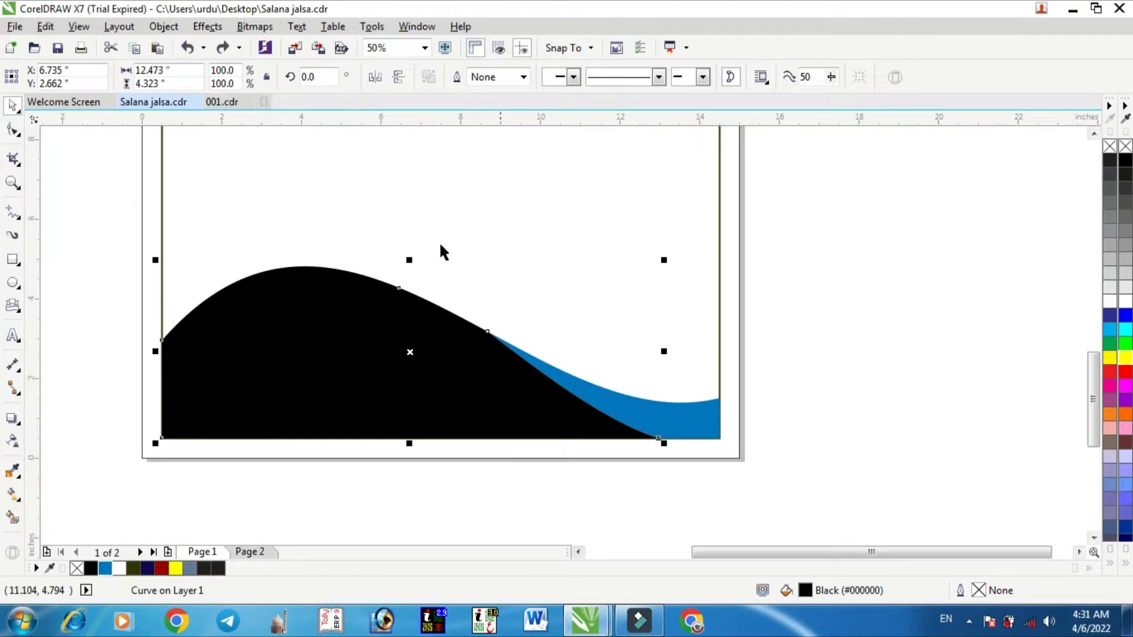
{"action": "right_click", "coordinate": [1125, 302]}
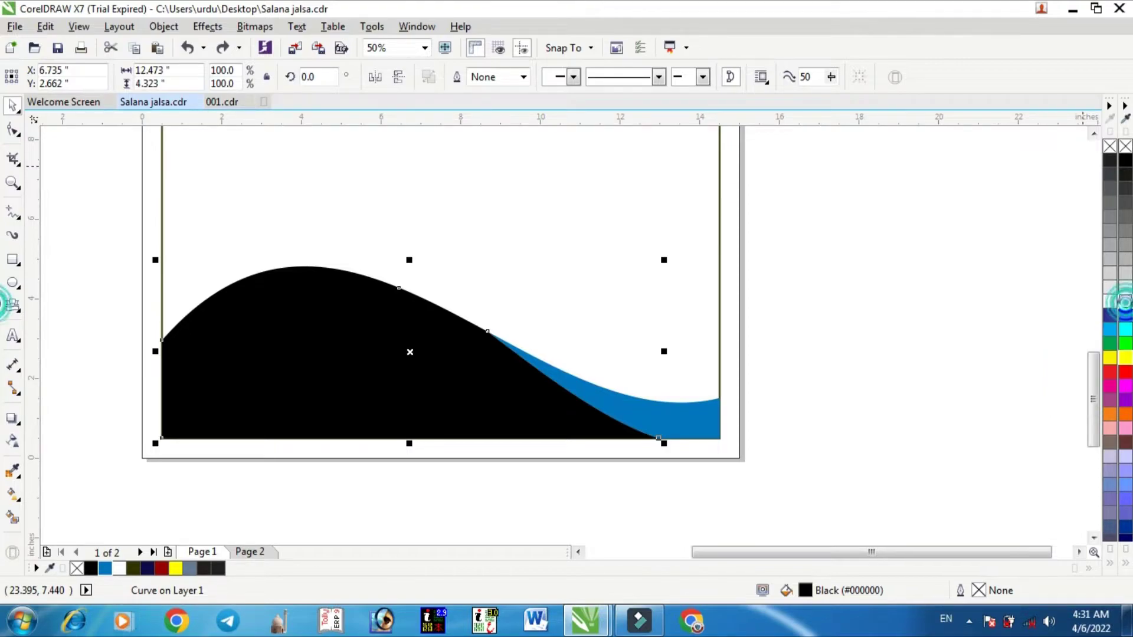
{"action": "left_click", "coordinate": [514, 77]}
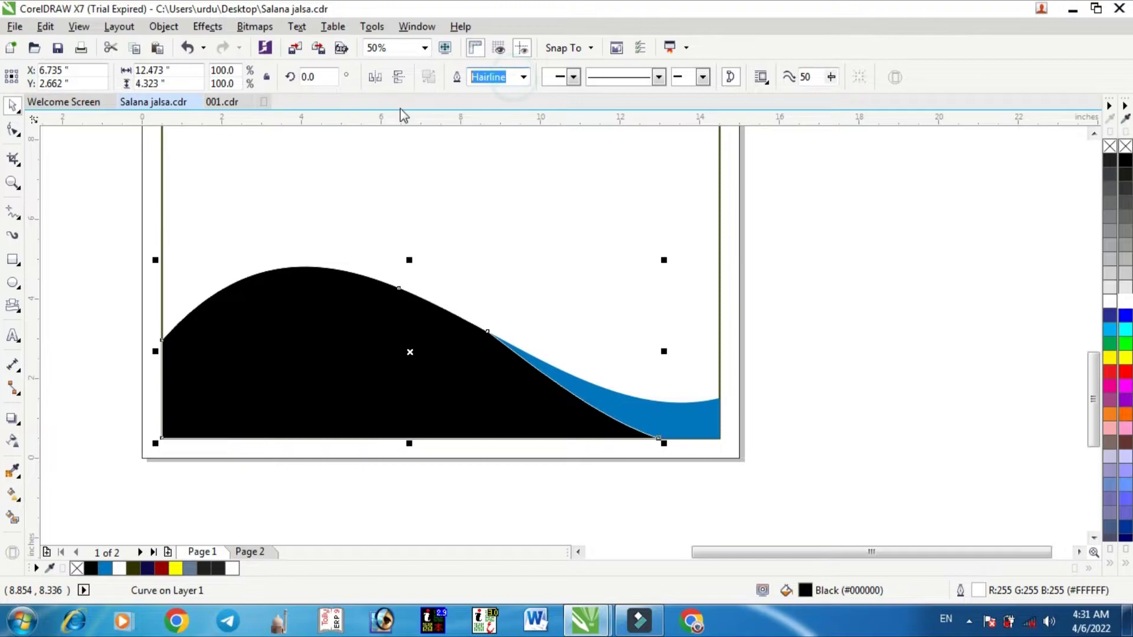
{"action": "type", "text": "3"}
{"action": "key", "text": "Return"}
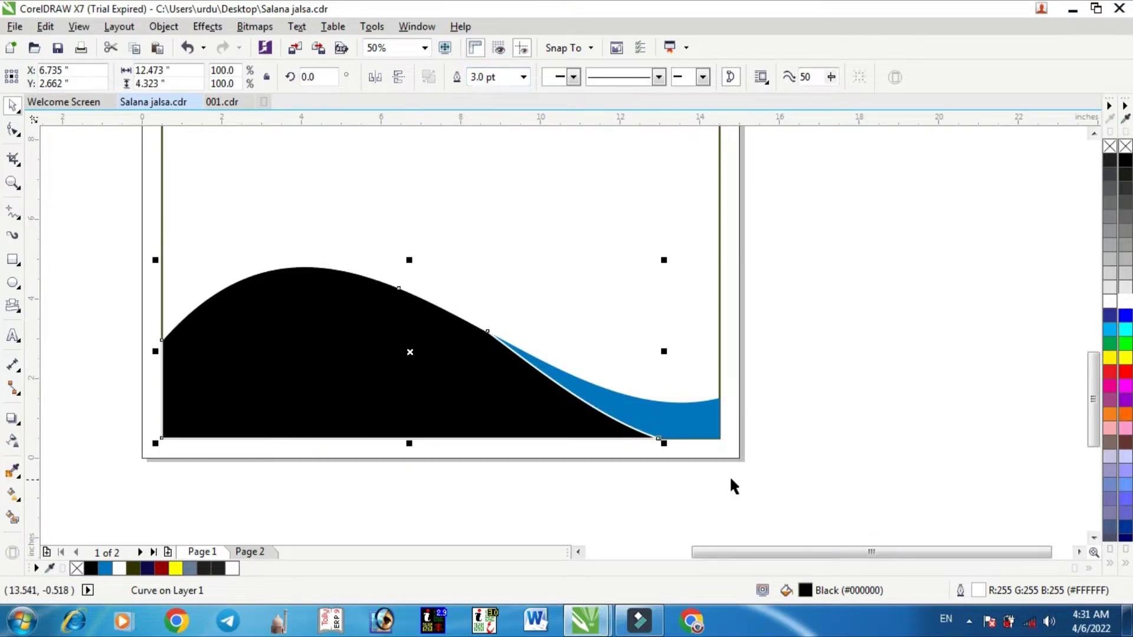
{"action": "left_click", "coordinate": [789, 459]}
{"action": "scroll", "coordinate": [667, 469], "scroll_direction": "up", "scroll_amount": 2}
{"action": "left_click", "coordinate": [704, 383]}
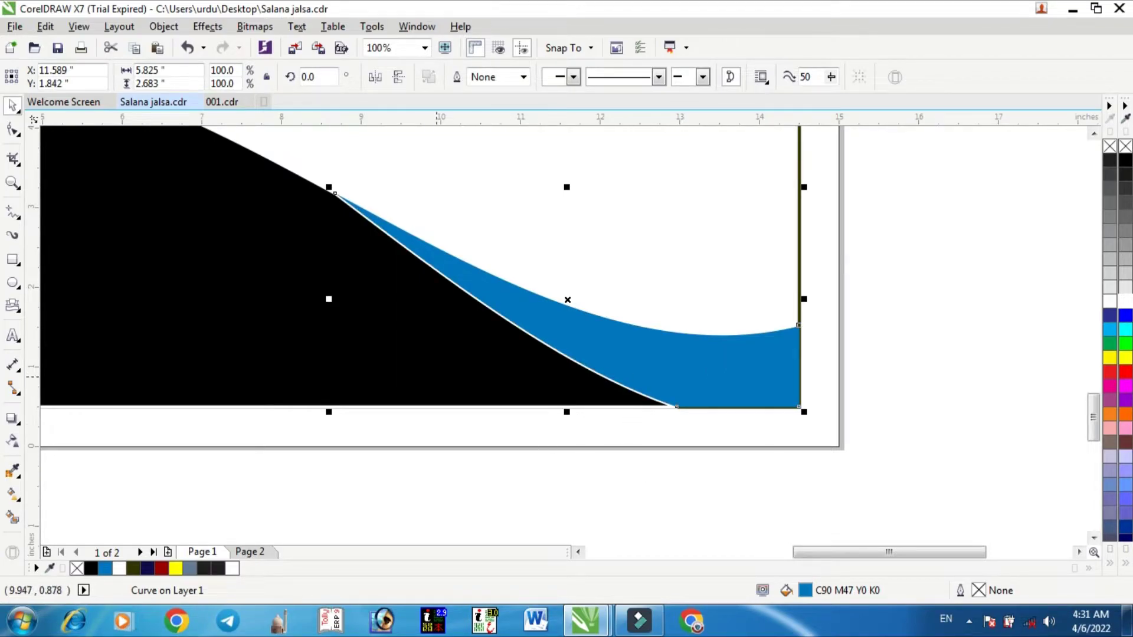
{"action": "left_click", "coordinate": [437, 376]}
{"action": "key", "text": "F11"}
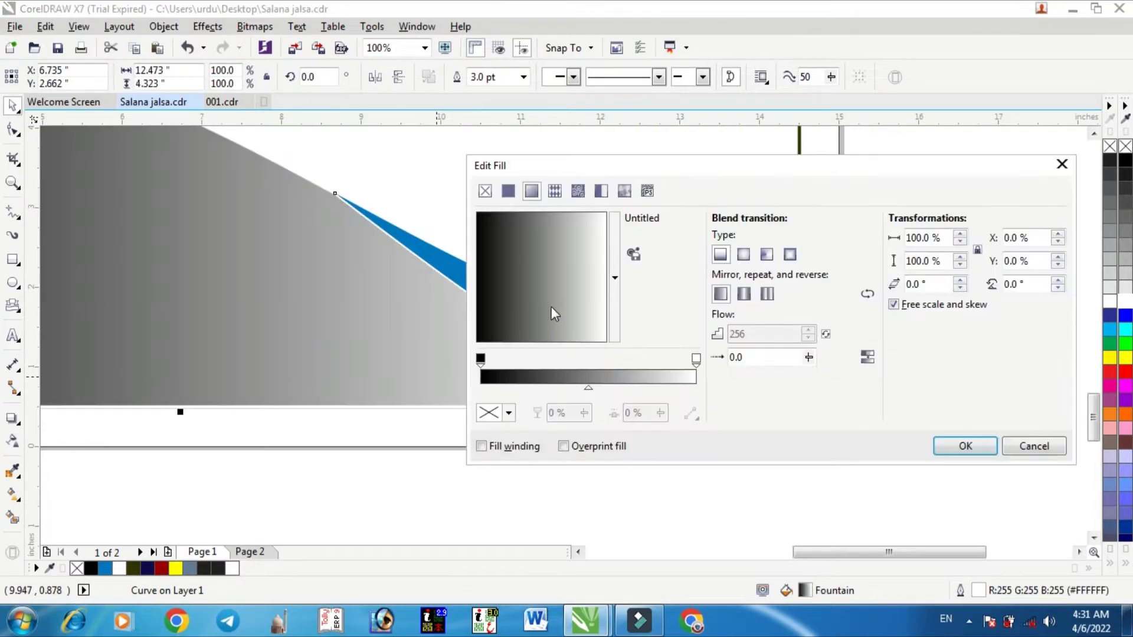
{"action": "left_click", "coordinate": [1063, 166]}
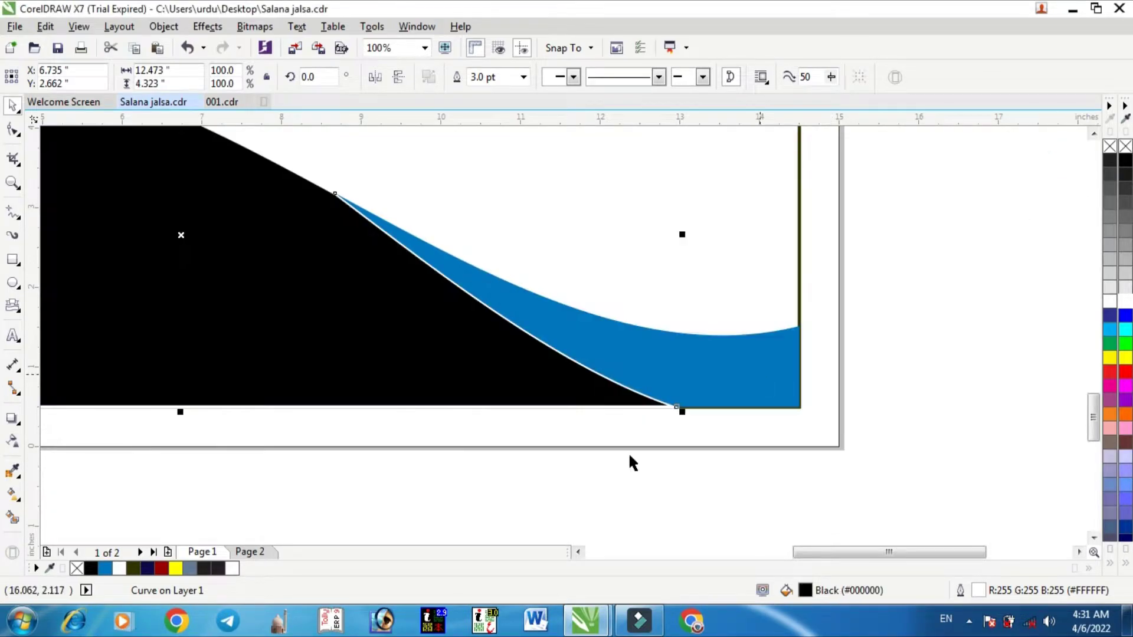
Place the black footer shape's white outline behind its fill and send the blue ribbon to the back.
{"action": "key", "text": "F12"}
{"action": "left_click", "coordinate": [580, 409]}
{"action": "left_click", "coordinate": [435, 430]}
{"action": "left_click", "coordinate": [547, 464]}
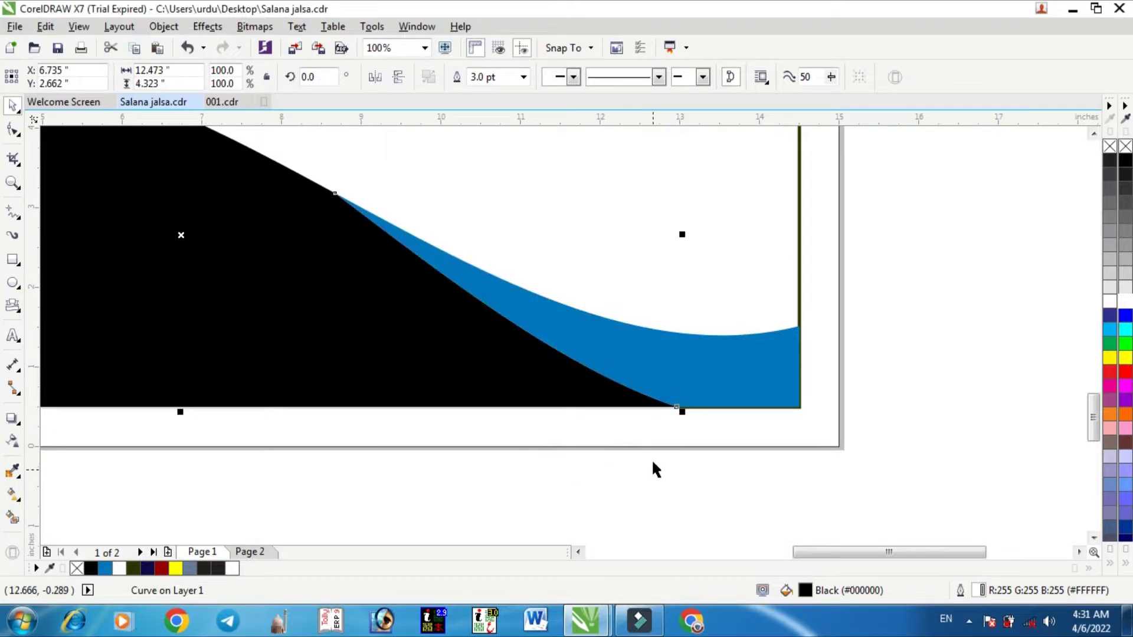
{"action": "left_click", "coordinate": [661, 370]}
{"action": "left_click", "coordinate": [673, 367]}
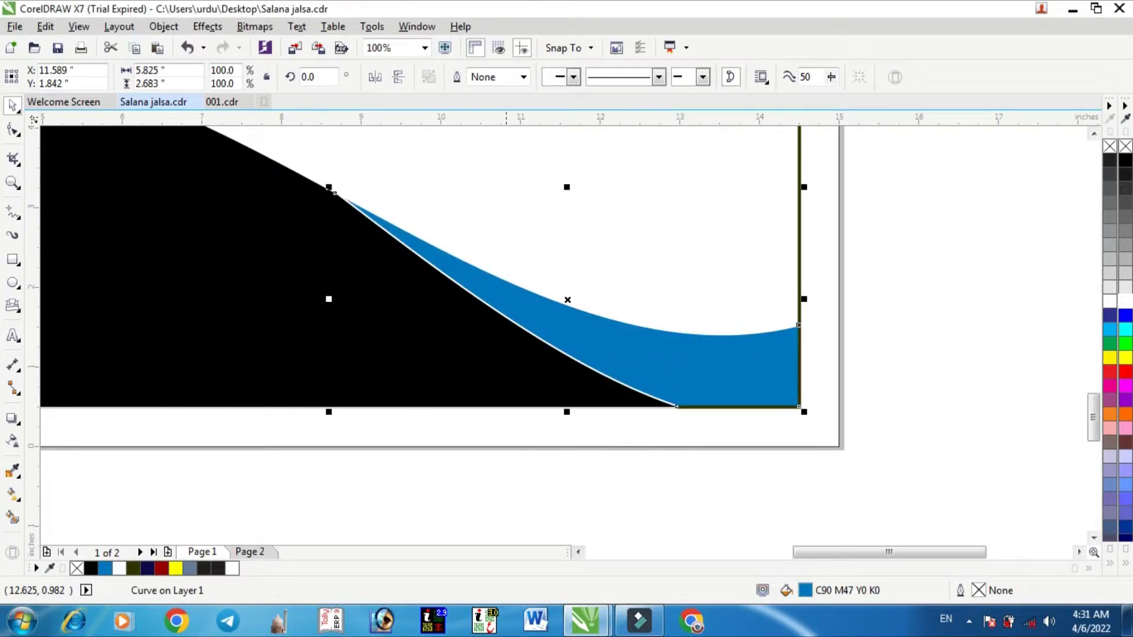
Set the black footer shape's white outline width to 6 pt.
{"action": "left_click", "coordinate": [426, 416]}
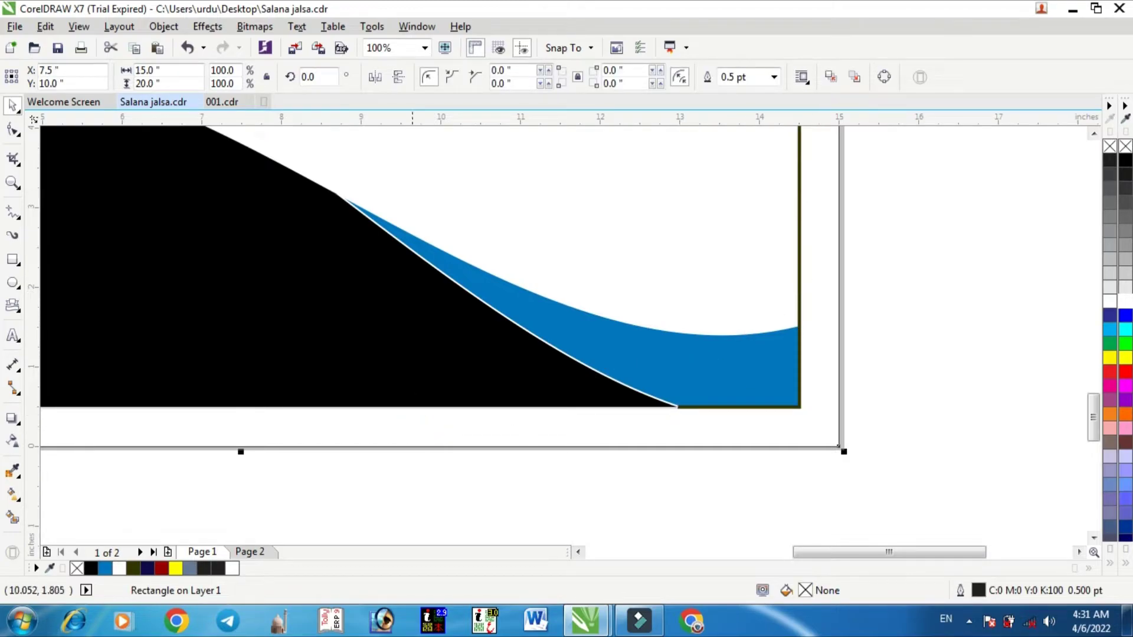
{"action": "left_click", "coordinate": [450, 336]}
{"action": "left_click", "coordinate": [513, 75]}
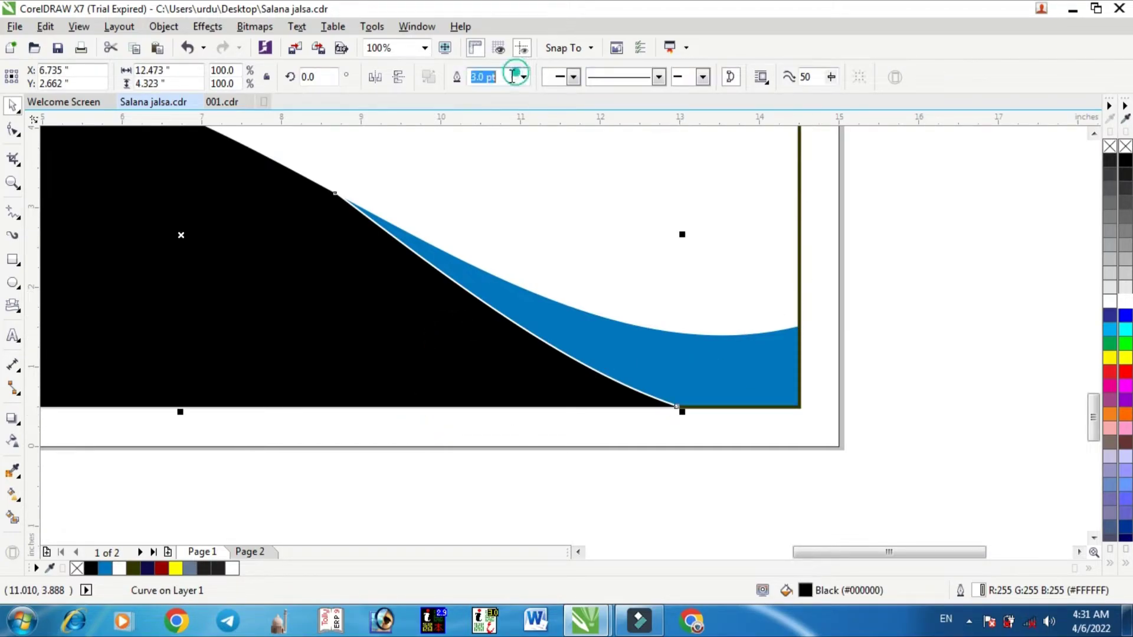
{"action": "type", "text": "6"}
{"action": "key", "text": "Return"}
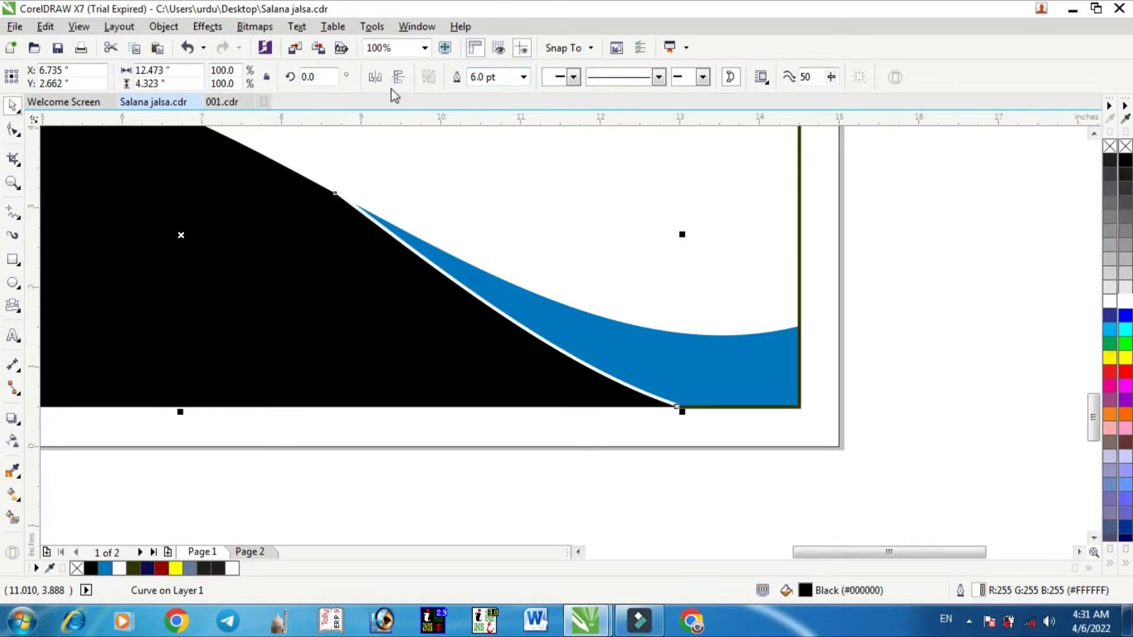
Change the large black footer shape's fill to dark navy blue.
{"action": "key", "text": "shift+F4"}
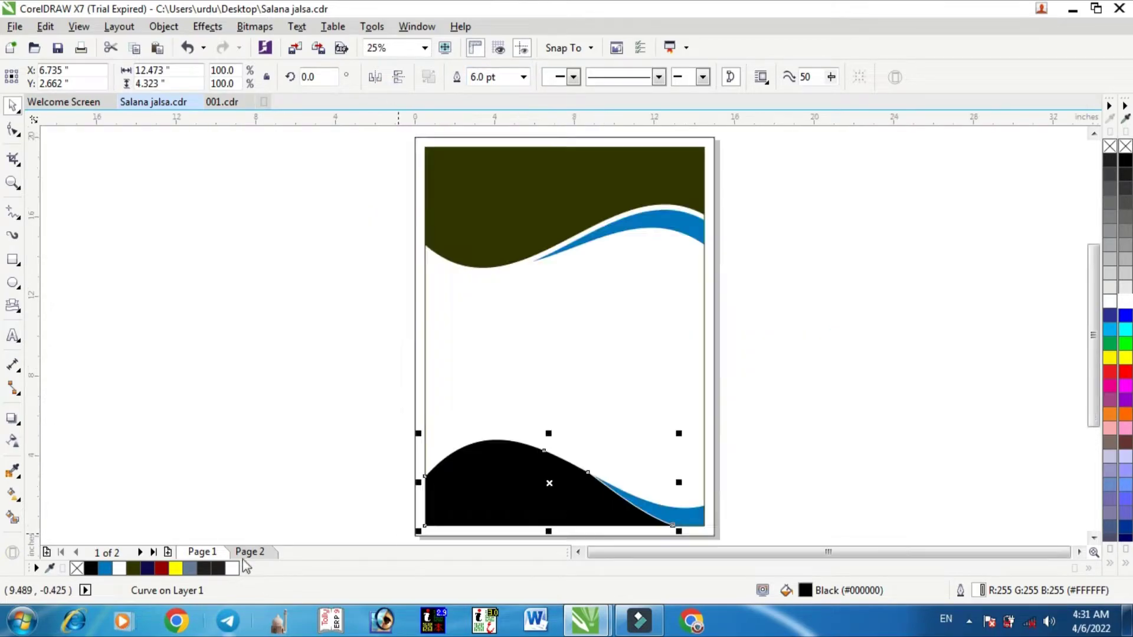
{"action": "left_click", "coordinate": [360, 378]}
{"action": "left_click", "coordinate": [501, 485]}
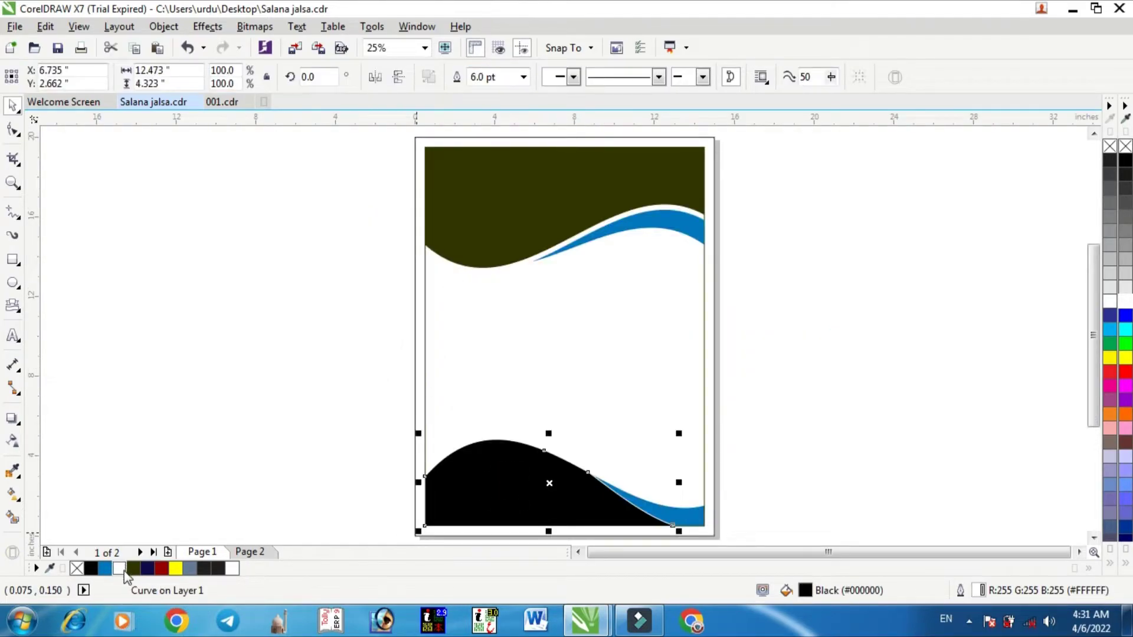
{"action": "left_click", "coordinate": [147, 569]}
{"action": "left_click", "coordinate": [157, 502]}
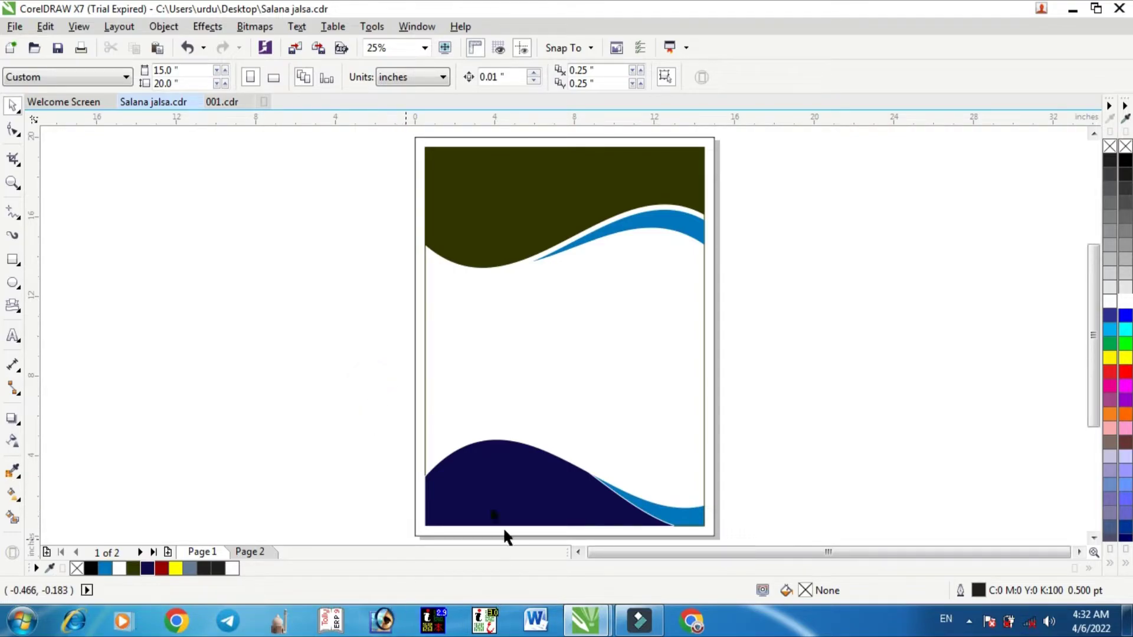
Move all the text and artwork on Page 2 off the page into the empty area on its left.
{"action": "left_click", "coordinate": [263, 553]}
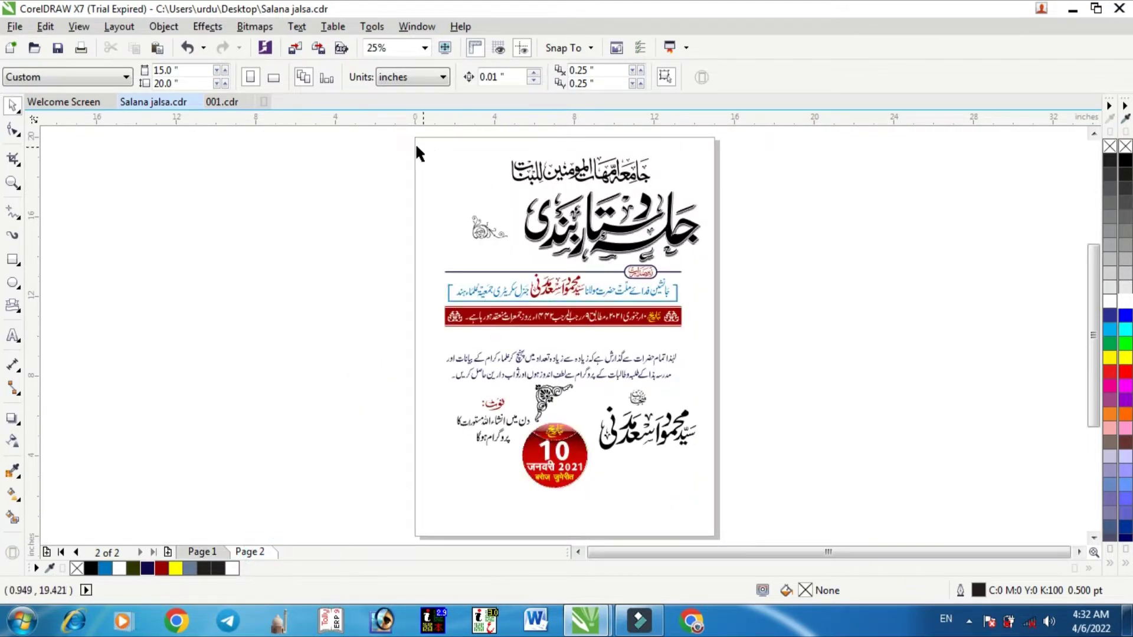
{"action": "left_click_drag", "start_coordinate": [401, 146], "coordinate": [708, 508]}
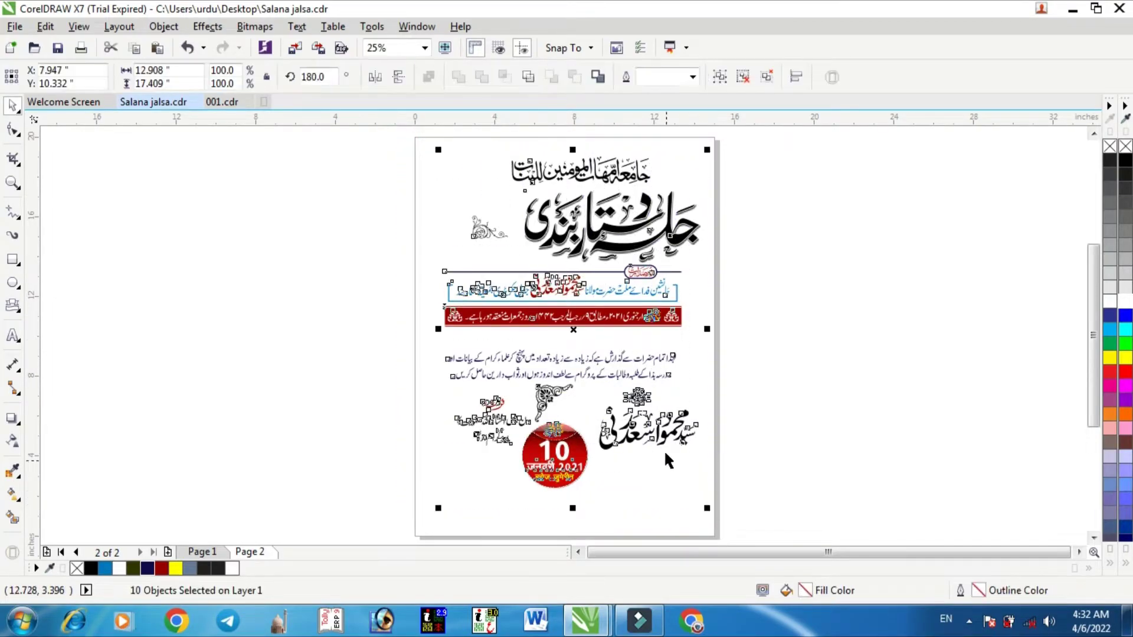
{"action": "left_click_drag", "start_coordinate": [649, 398], "coordinate": [321, 395]}
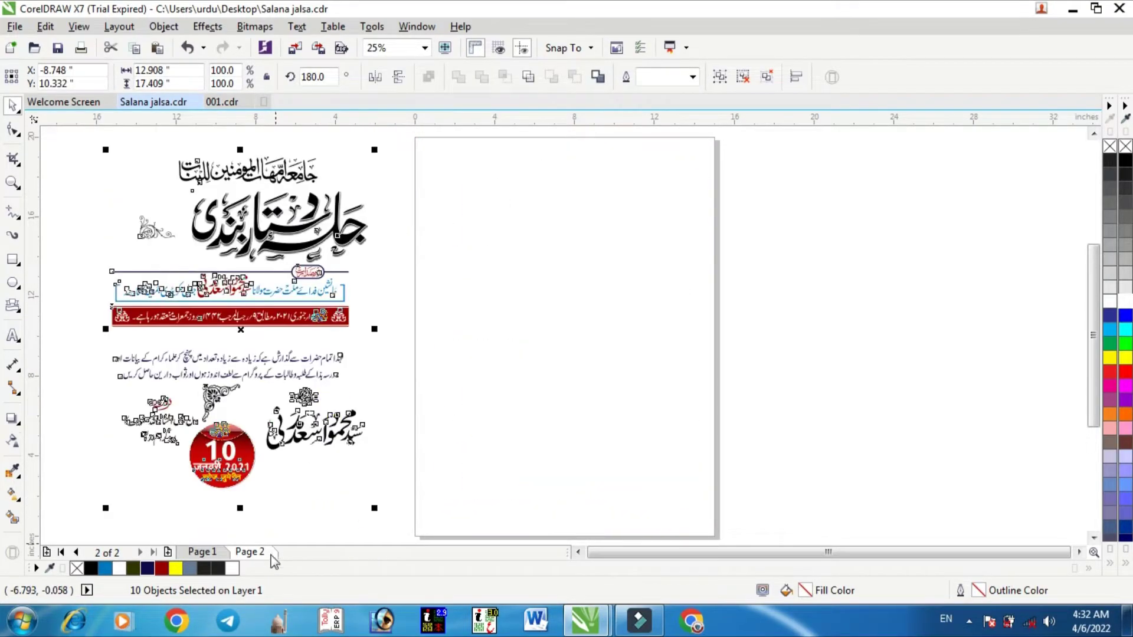
Return to Page 1 and move the corner ornament from the off-page artwork into the green header's upper-left corner.
{"action": "left_click", "coordinate": [215, 551]}
{"action": "left_click", "coordinate": [379, 433]}
{"action": "left_click", "coordinate": [397, 180]}
{"action": "left_click_drag", "start_coordinate": [229, 393], "coordinate": [452, 161]}
{"action": "left_click", "coordinate": [374, 171]}
Enlarge the corner ornament to about 2.38 in square and fill it white.
{"action": "scroll", "coordinate": [440, 169], "scroll_direction": "up", "scroll_amount": 1}
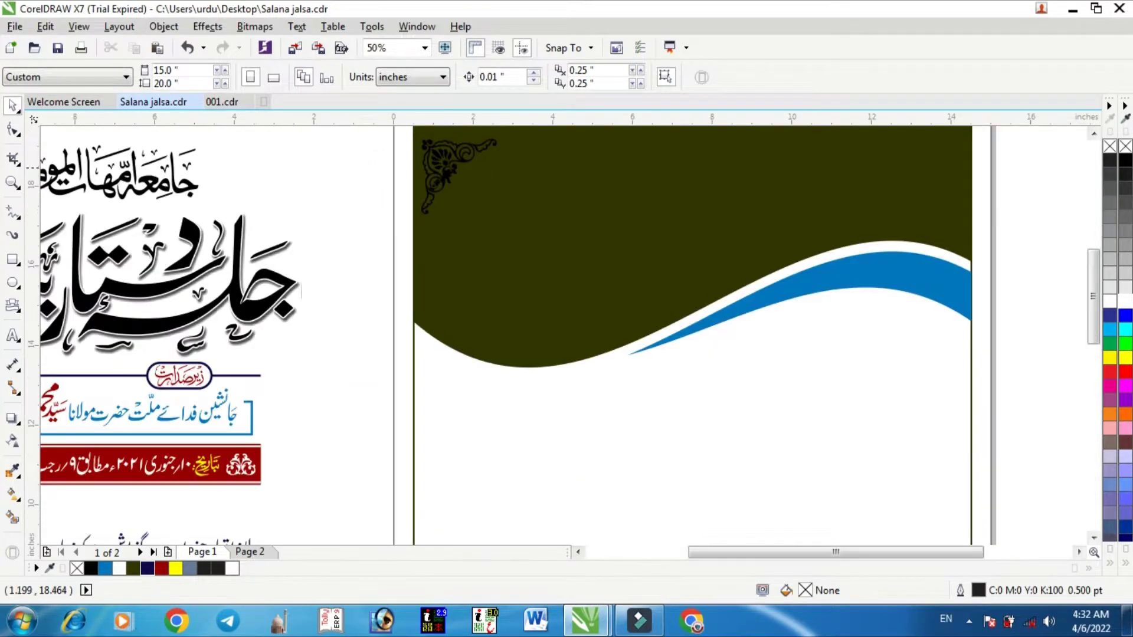
{"action": "left_click", "coordinate": [480, 197]}
{"action": "left_click_drag", "start_coordinate": [506, 222], "coordinate": [526, 238]}
{"action": "left_click", "coordinate": [368, 182]}
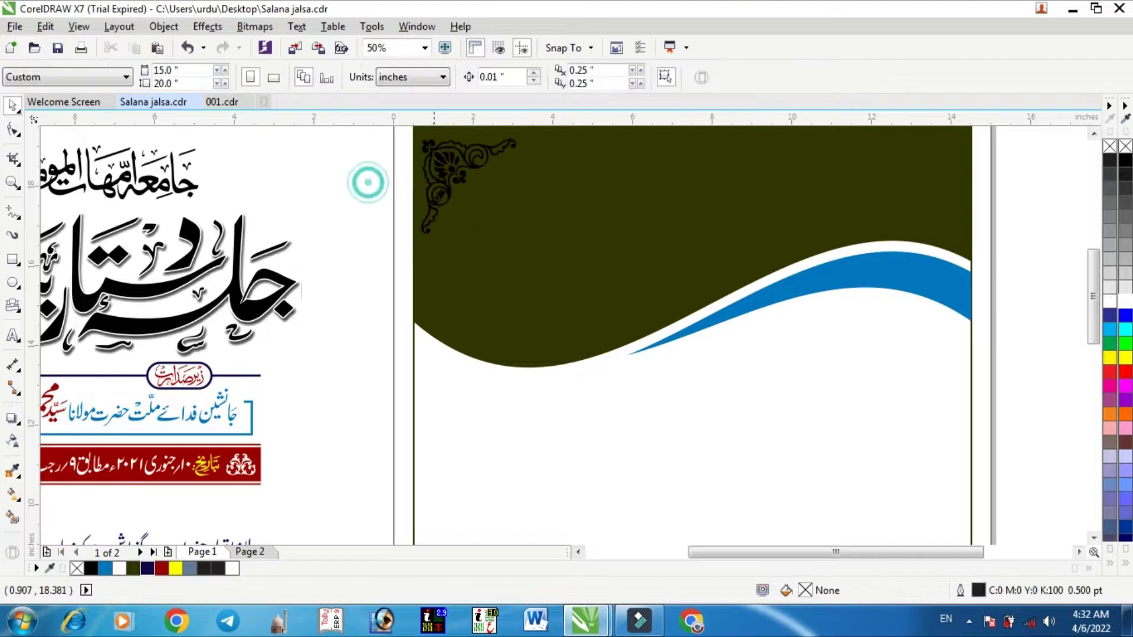
{"action": "left_click", "coordinate": [444, 168]}
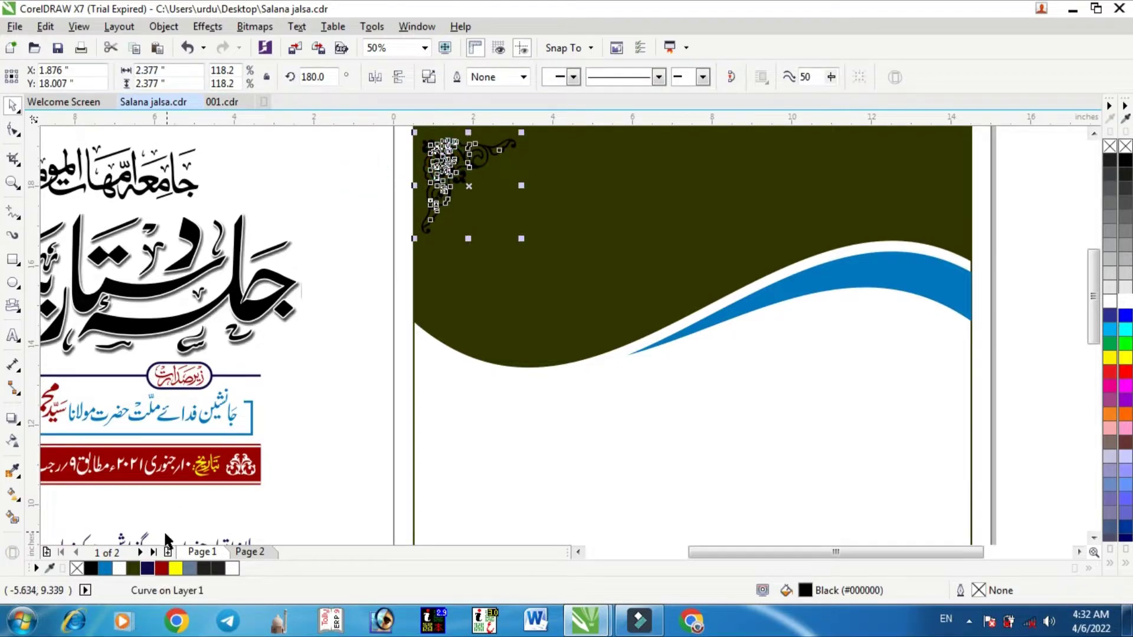
{"action": "left_click", "coordinate": [119, 568]}
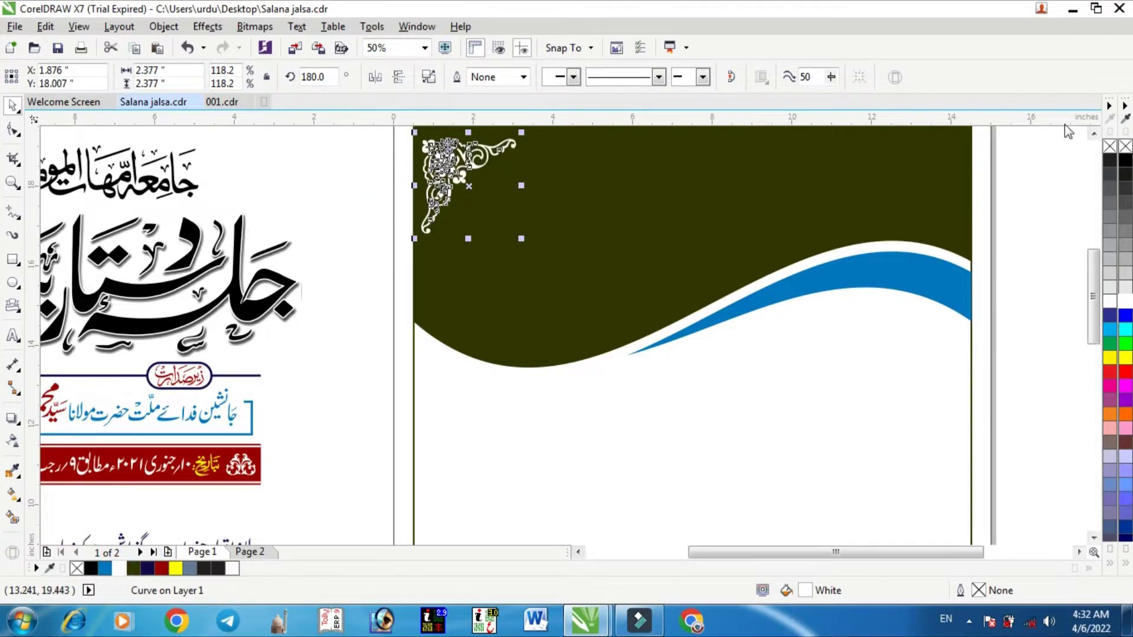
Adjust the white ornament's position in the header corner and create a horizontally mirrored copy of it on its right.
{"action": "left_click", "coordinate": [1093, 134]}
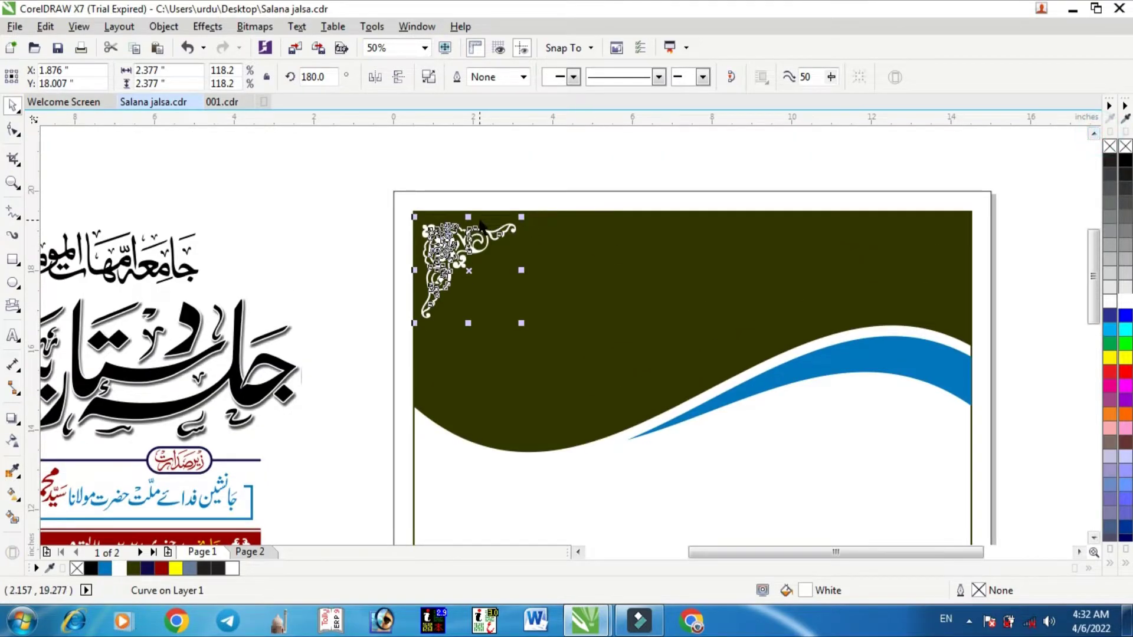
{"action": "scroll", "coordinate": [483, 227], "scroll_direction": "up", "scroll_amount": 1}
{"action": "left_click", "coordinate": [489, 175]}
{"action": "left_click_drag", "start_coordinate": [449, 274], "coordinate": [439, 257]}
{"action": "left_click_drag", "start_coordinate": [346, 303], "coordinate": [797, 271]}
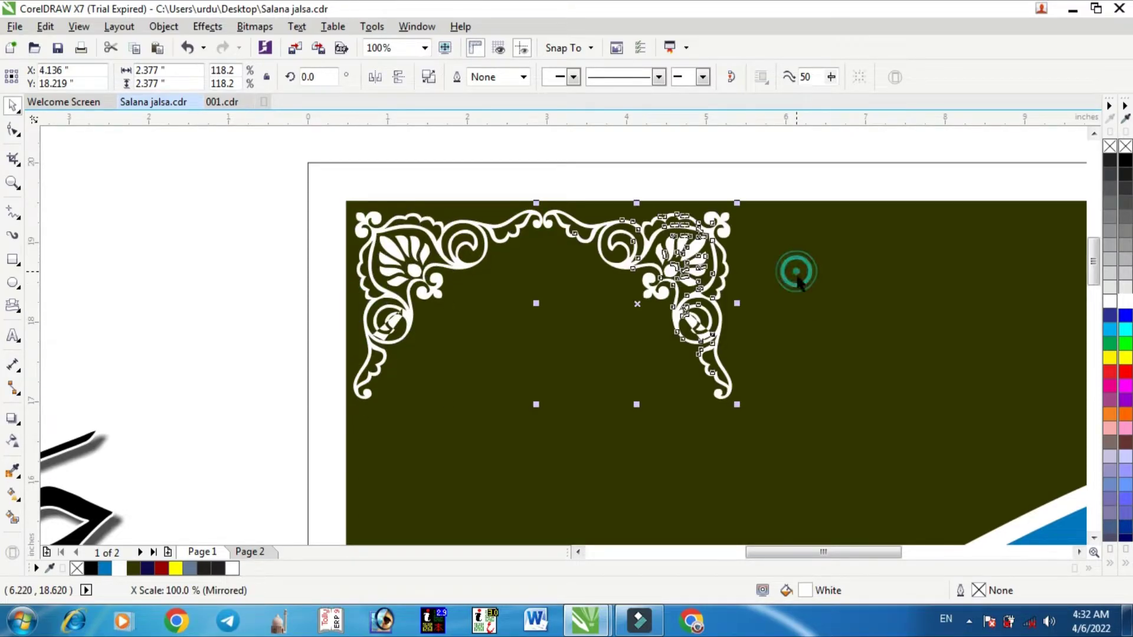
Move the mirrored ornament horizontally into the green header's upper-right corner.
{"action": "left_click", "coordinate": [1082, 554]}
{"action": "left_click", "coordinate": [1083, 554]}
{"action": "left_click", "coordinate": [1082, 554]}
{"action": "scroll", "coordinate": [839, 449], "scroll_direction": "down", "scroll_amount": 1}
{"action": "left_click_drag", "start_coordinate": [622, 382], "coordinate": [969, 385]}
{"action": "left_click", "coordinate": [480, 248]}
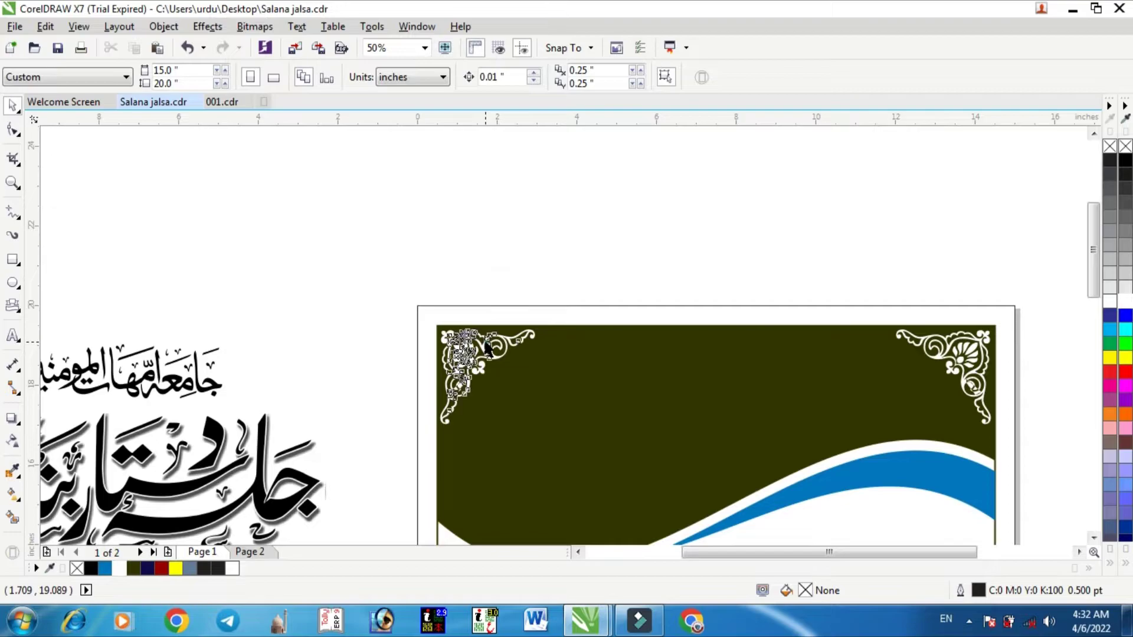
Group the two white corner ornaments and select the group together with the green header.
{"action": "left_click", "coordinate": [488, 348]}
{"action": "left_click", "coordinate": [930, 341], "text": "shift"}
{"action": "key", "text": "ctrl+g"}
{"action": "left_click", "coordinate": [779, 419], "text": "shift"}
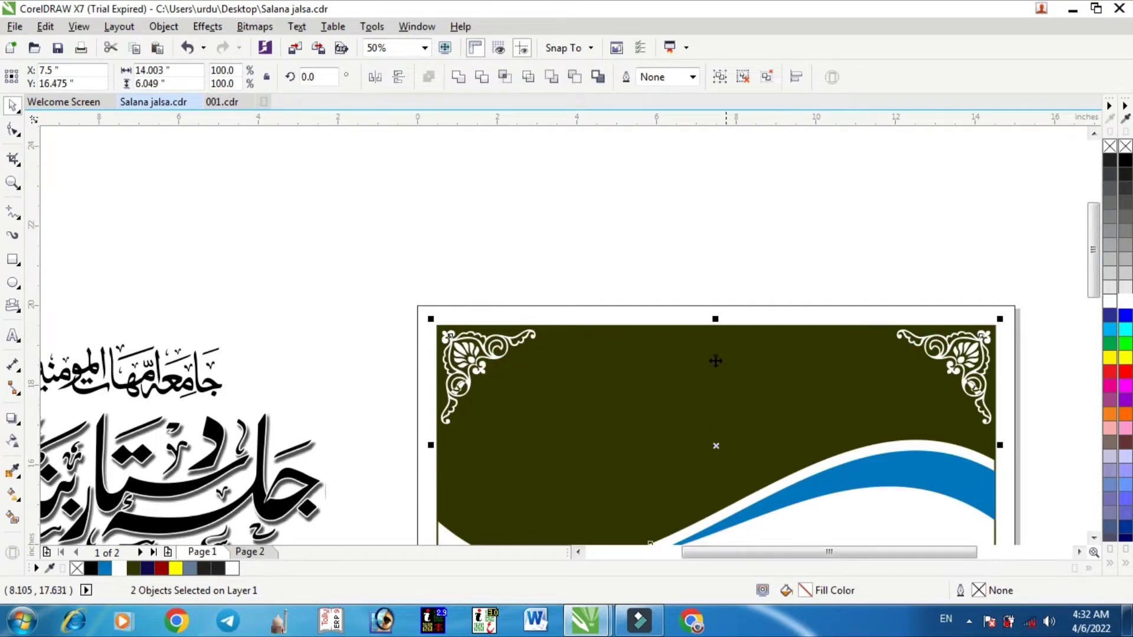
{"action": "left_click", "coordinate": [701, 271]}
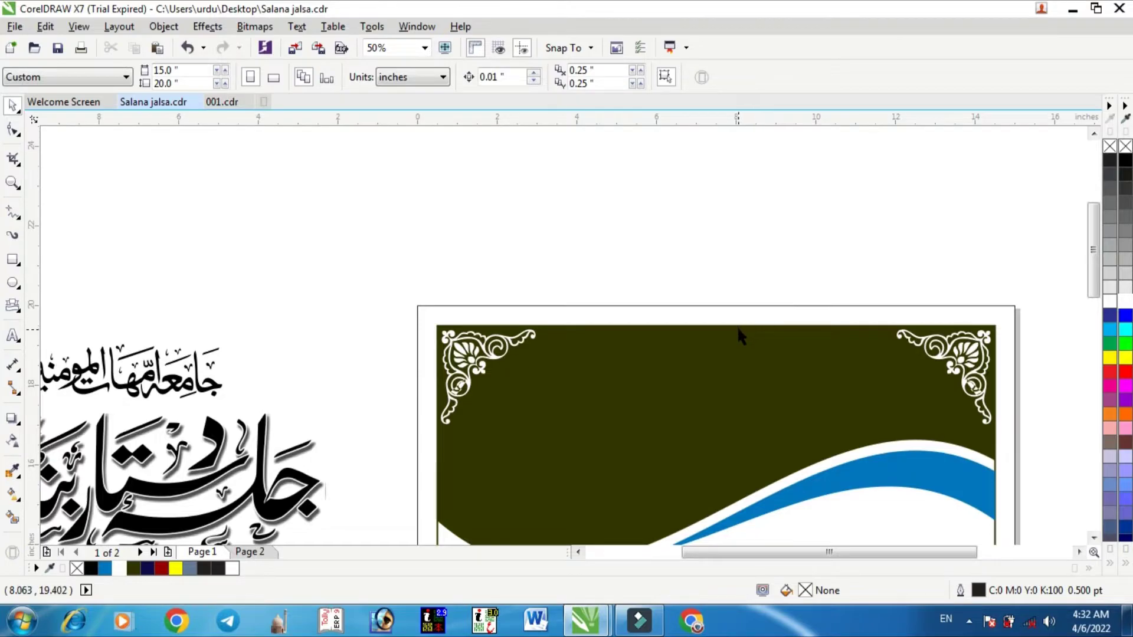
Draw a horizontal line about 9.13 in long between the two corner ornaments and give it a 3 pt white outline.
{"action": "left_click", "coordinate": [10, 213]}
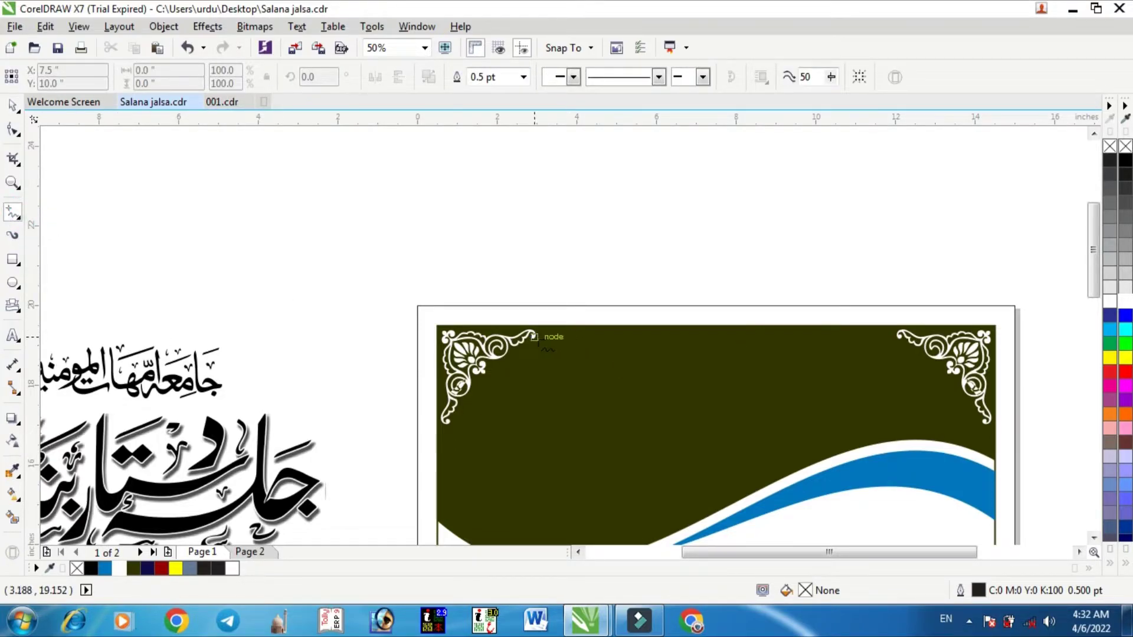
{"action": "left_click", "coordinate": [535, 336]}
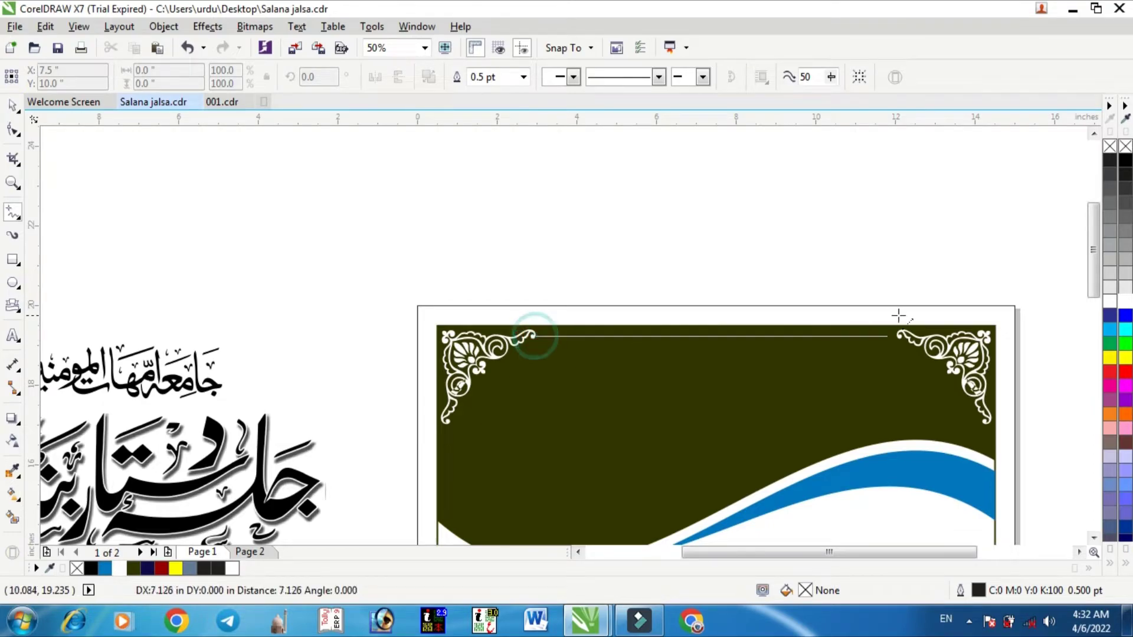
{"action": "left_click", "coordinate": [898, 347]}
{"action": "left_click", "coordinate": [505, 75]}
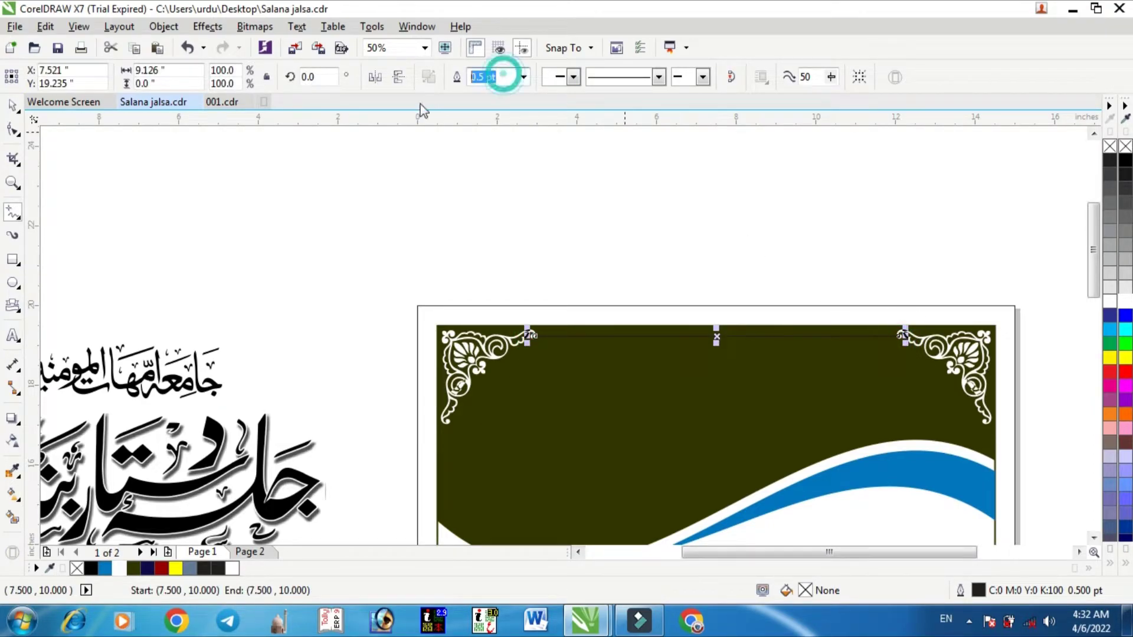
{"action": "type", "text": "3"}
{"action": "key", "text": "Return"}
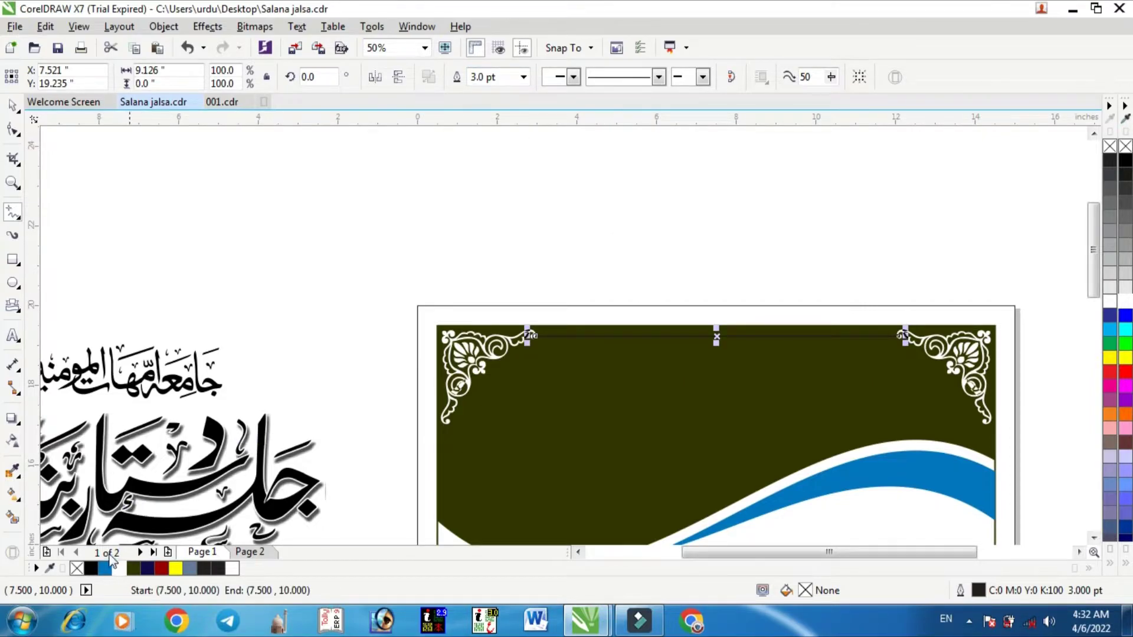
{"action": "right_click", "coordinate": [120, 568]}
{"action": "left_click", "coordinate": [12, 106]}
{"action": "key", "text": "F4"}
Move the topmost off-page Urdu text into the green header, enlarge it to about 8.4 in wide and fill it white.
{"action": "left_click", "coordinate": [313, 169]}
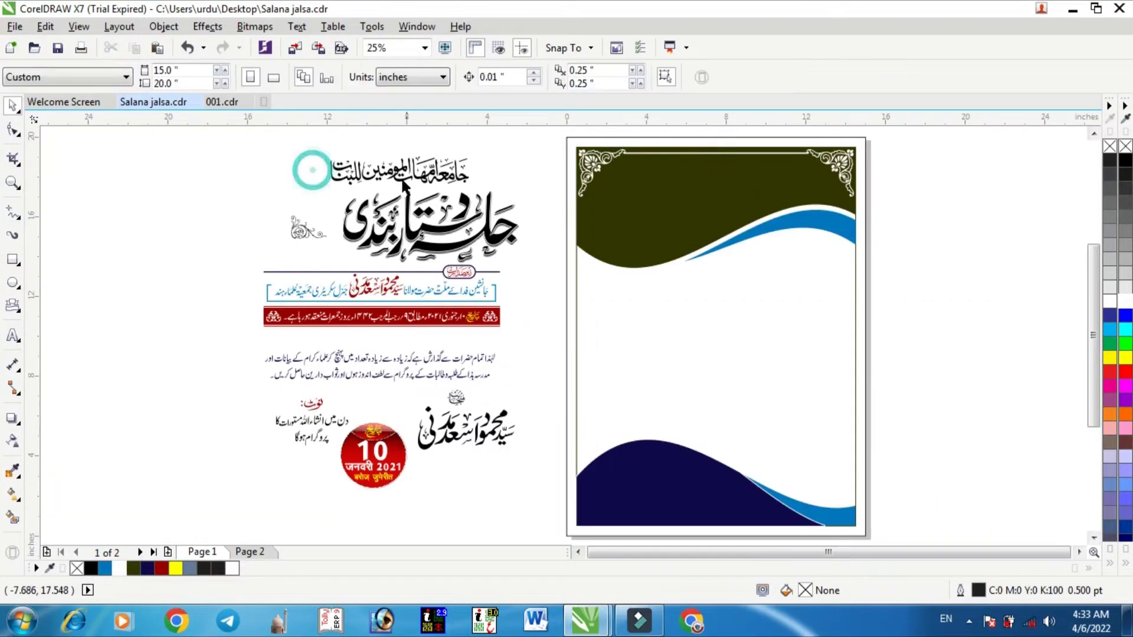
{"action": "left_click_drag", "start_coordinate": [397, 175], "coordinate": [731, 182]}
{"action": "left_click_drag", "start_coordinate": [661, 199], "coordinate": [638, 199]}
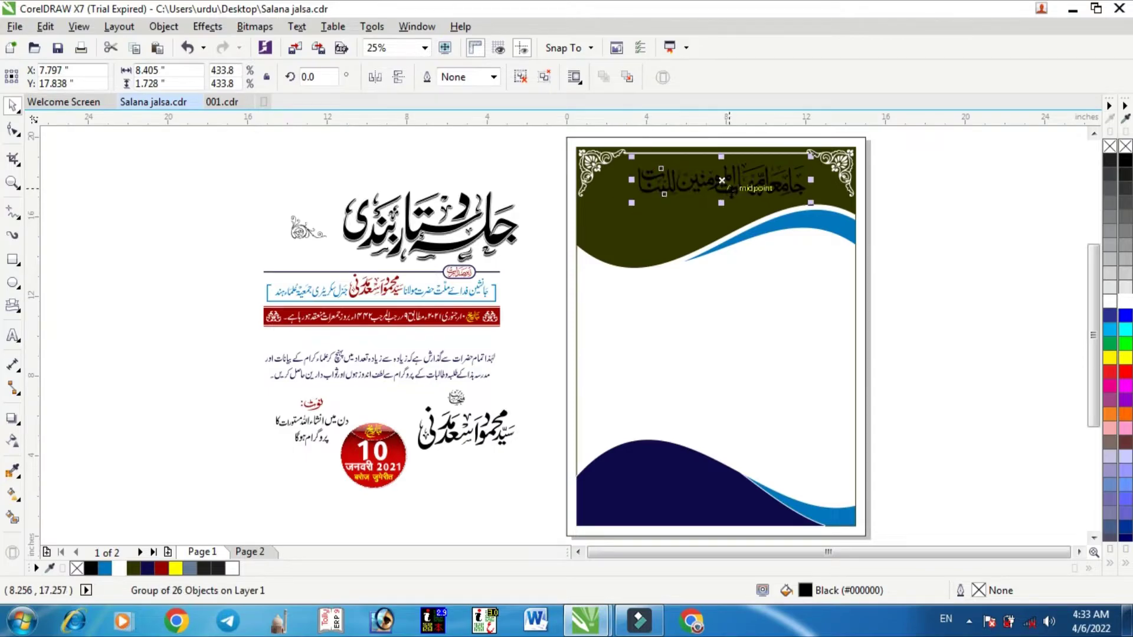
{"action": "left_click", "coordinate": [730, 188]}
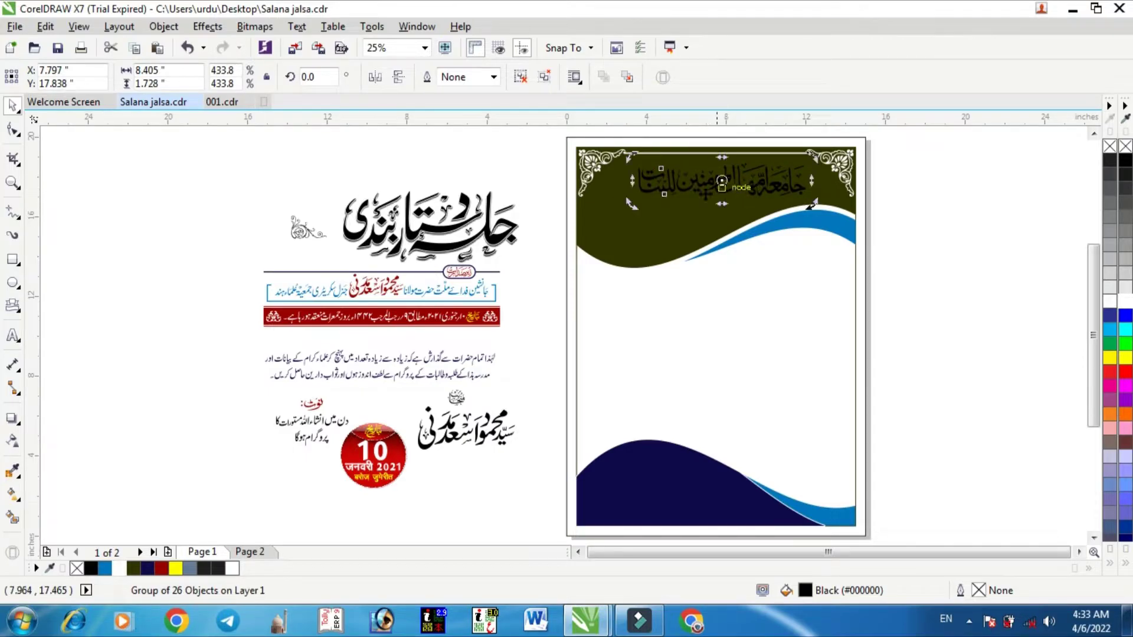
{"action": "left_click", "coordinate": [232, 568]}
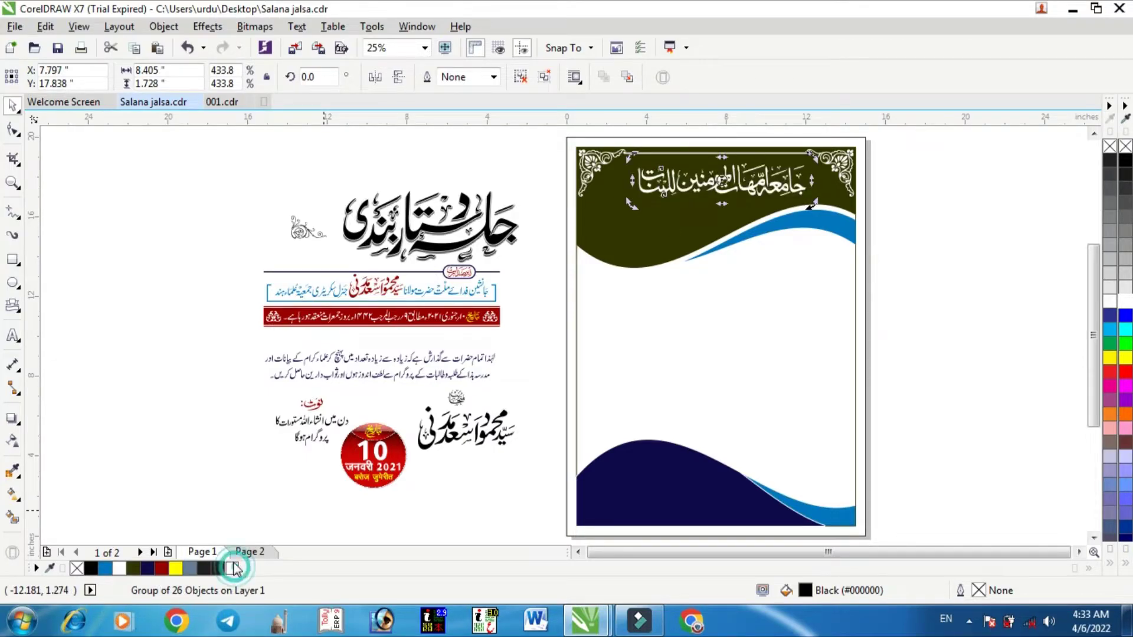
{"action": "left_click", "coordinate": [197, 372]}
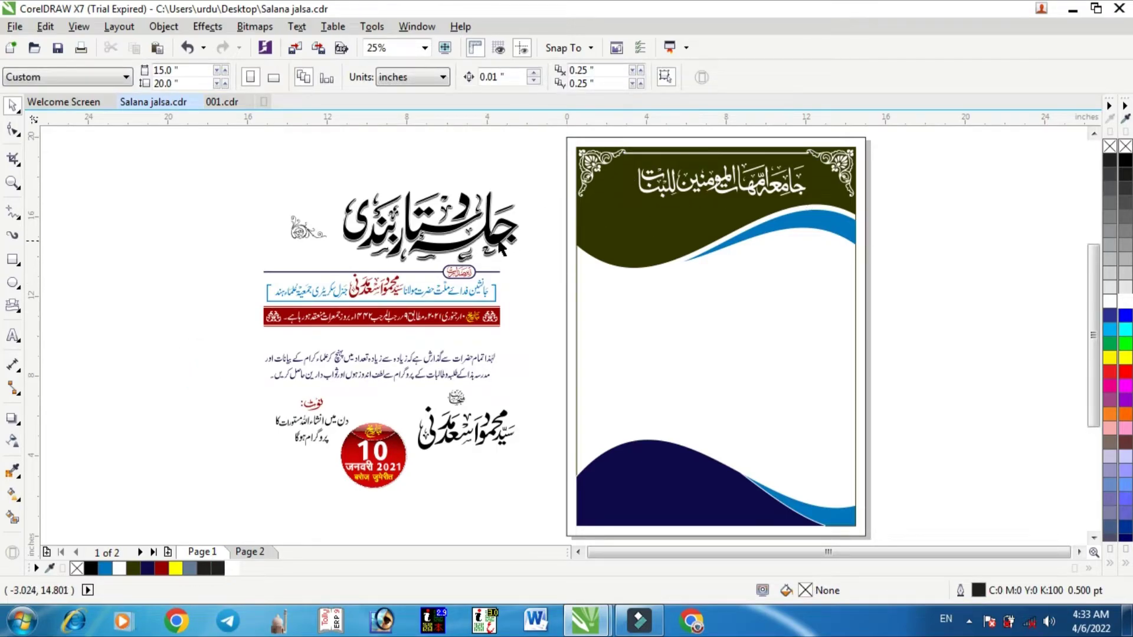
Move the large calligraphic title onto the page below the header, enlarge it to about 10.99 in wide and fill it dark red (#990000).
{"action": "left_click", "coordinate": [501, 247]}
{"action": "left_click_drag", "start_coordinate": [489, 234], "coordinate": [783, 288]}
{"action": "left_click_drag", "start_coordinate": [658, 330], "coordinate": [620, 339]}
{"action": "left_click_drag", "start_coordinate": [736, 293], "coordinate": [736, 308]}
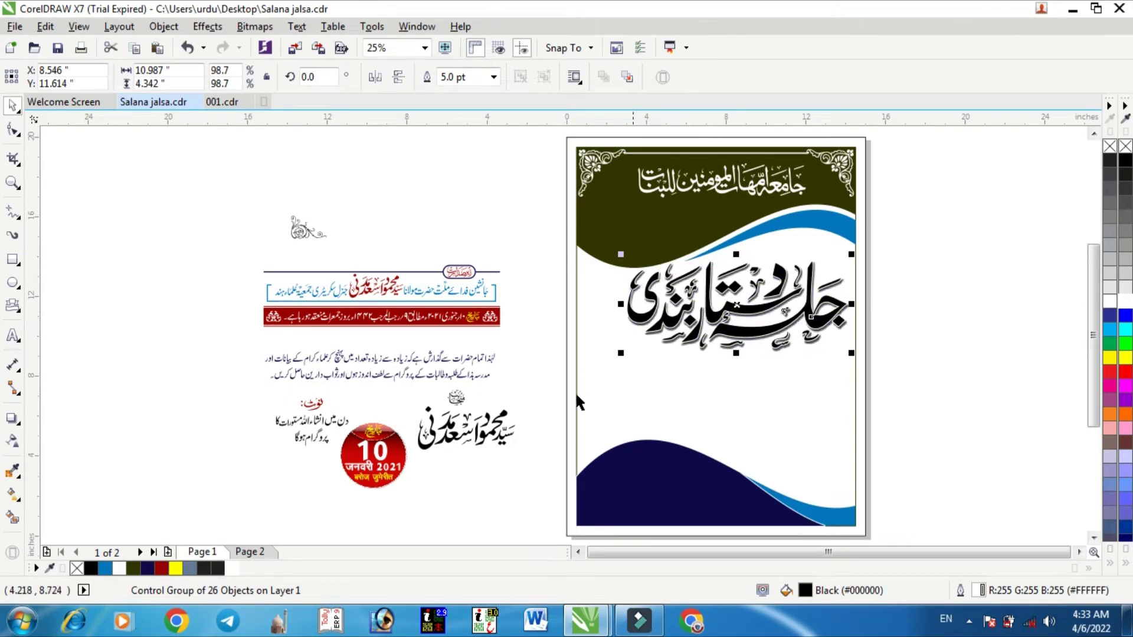
{"action": "left_click", "coordinate": [160, 570]}
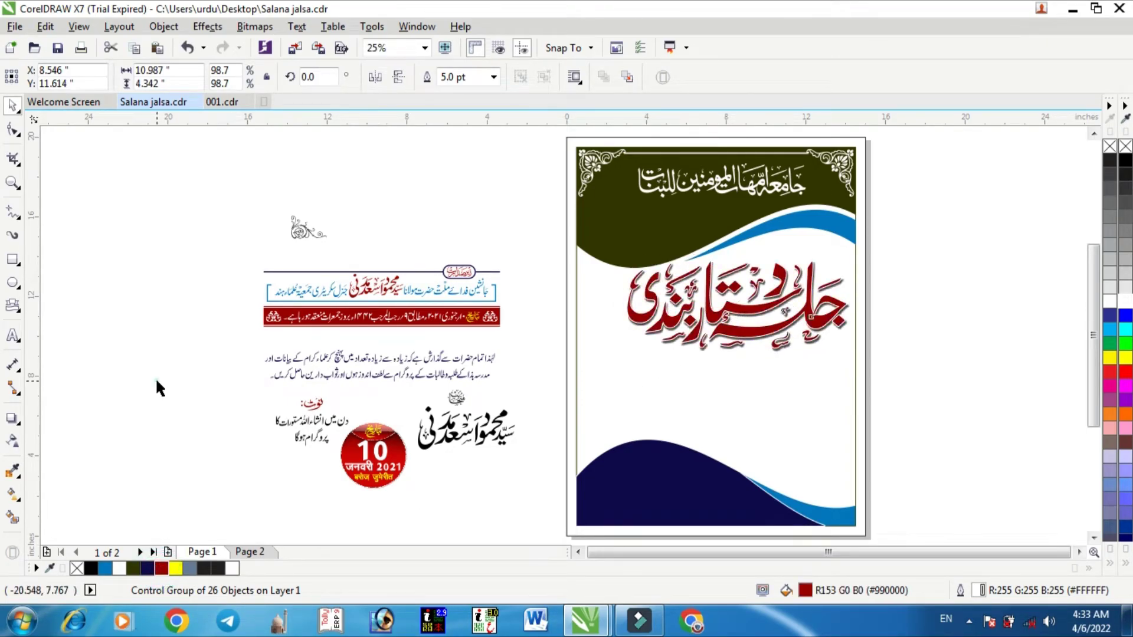
{"action": "left_click", "coordinate": [155, 378]}
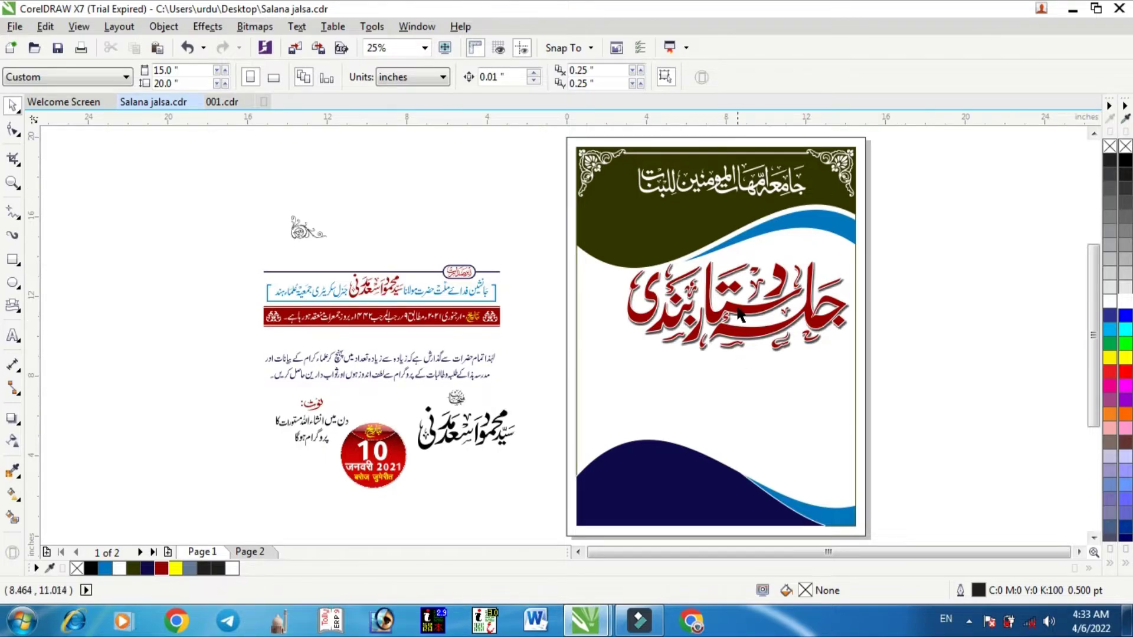
Shrink the red title to about 10.07 in wide and move it slightly up toward the header.
{"action": "left_click", "coordinate": [813, 302]}
{"action": "left_click_drag", "start_coordinate": [622, 355], "coordinate": [640, 348]}
{"action": "left_click", "coordinate": [891, 326]}
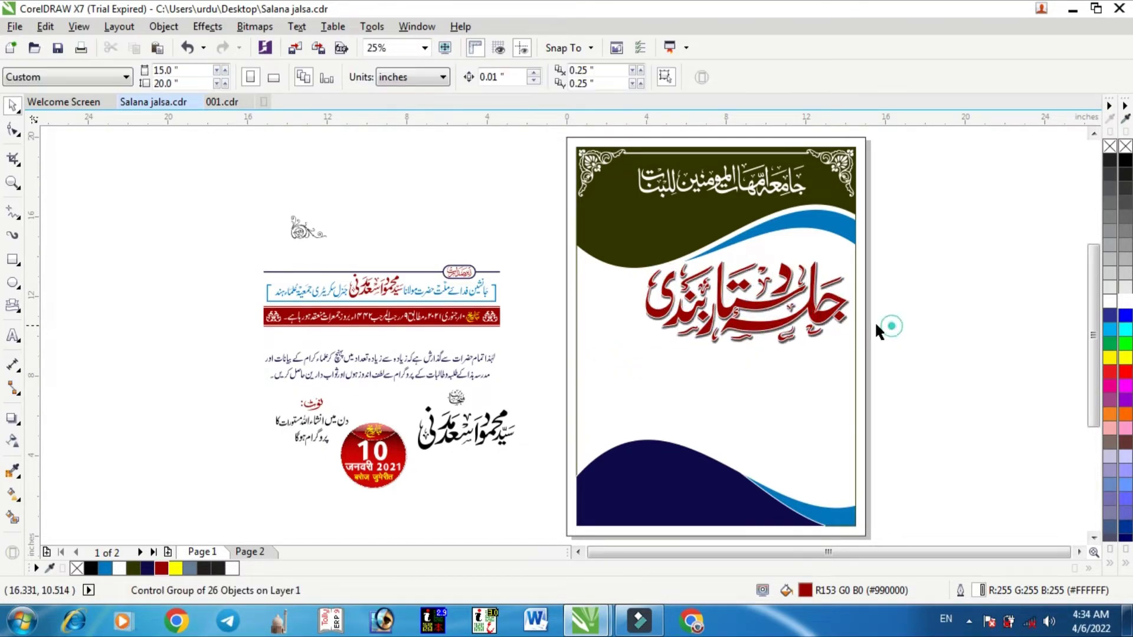
{"action": "left_click", "coordinate": [824, 310]}
{"action": "left_click_drag", "start_coordinate": [824, 310], "coordinate": [824, 311]}
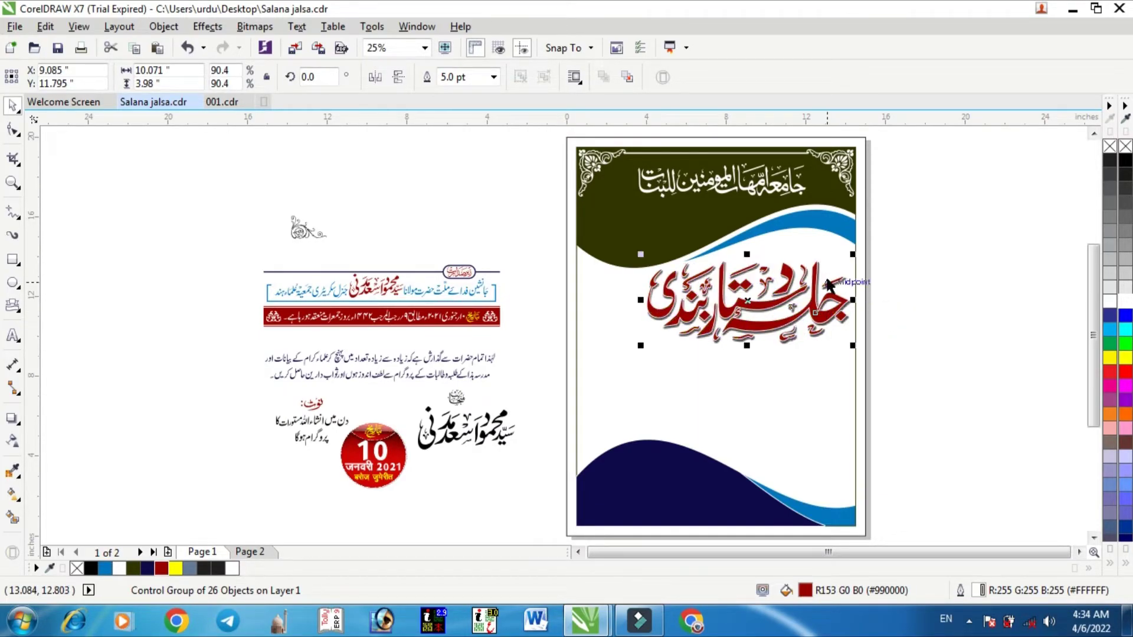
{"action": "scroll", "coordinate": [822, 280], "scroll_direction": "up", "scroll_amount": 1}
{"action": "left_click_drag", "start_coordinate": [822, 278], "coordinate": [822, 266]}
Raise the blue header ribbon slightly and fine-tune the red title's vertical position beneath it.
{"action": "left_click", "coordinate": [850, 176]}
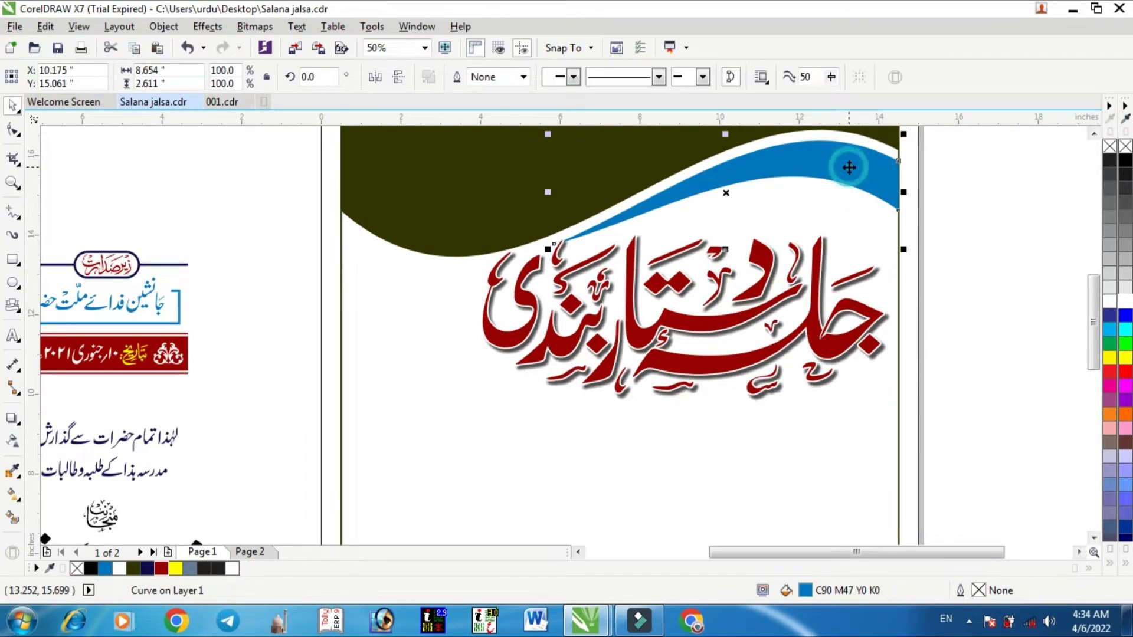
{"action": "left_click_drag", "start_coordinate": [851, 167], "coordinate": [851, 168]}
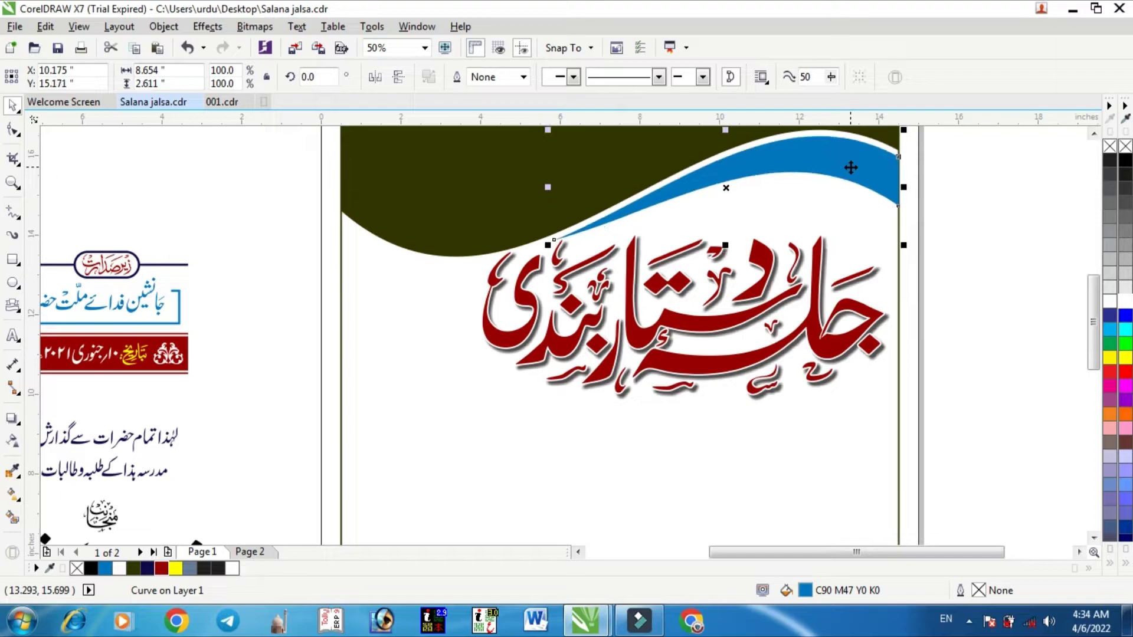
{"action": "left_click", "coordinate": [821, 276]}
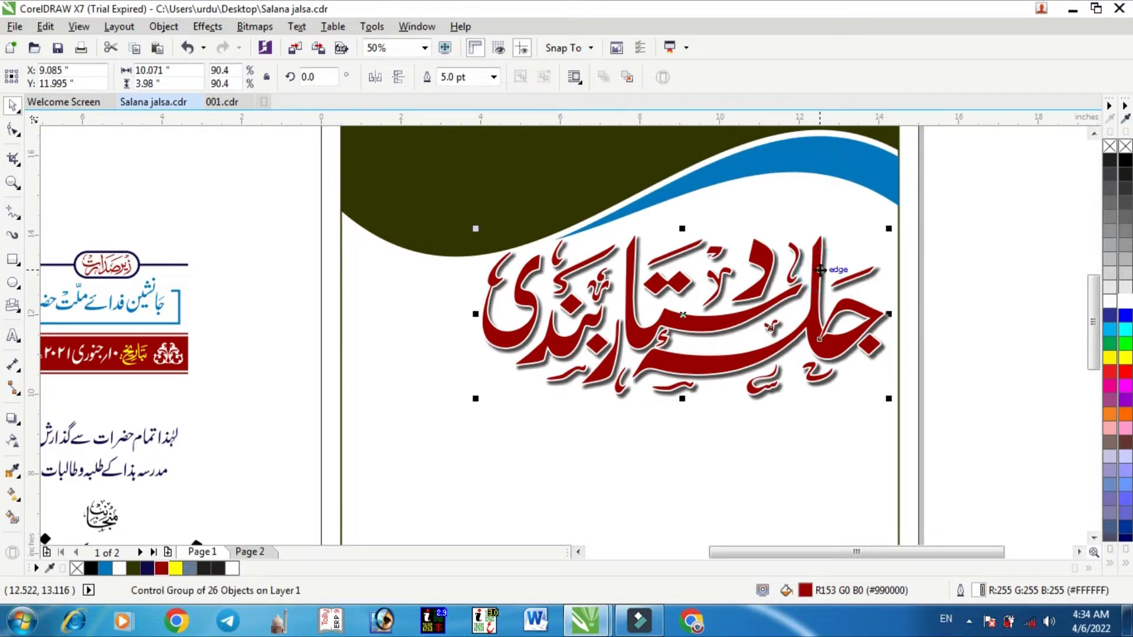
{"action": "left_click", "coordinate": [924, 318]}
{"action": "scroll", "coordinate": [909, 319], "scroll_direction": "down", "scroll_amount": 2}
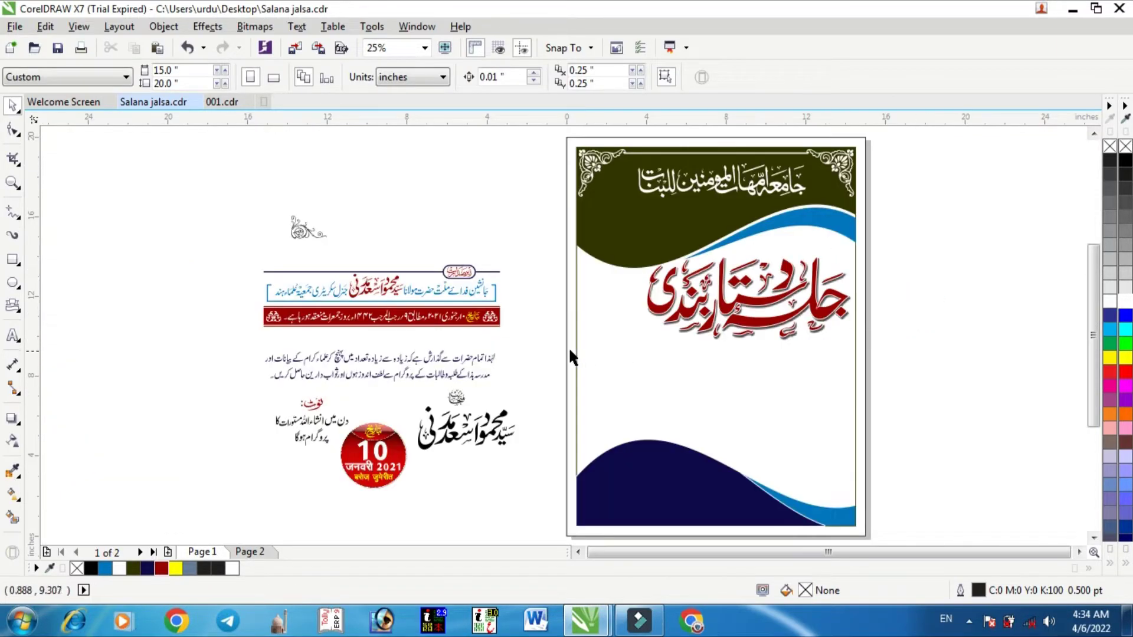
Move the grouped speaker line and red date banner below the title and enlarge the group to the frame's width, about 14 in.
{"action": "left_click_drag", "start_coordinate": [352, 302], "coordinate": [516, 334]}
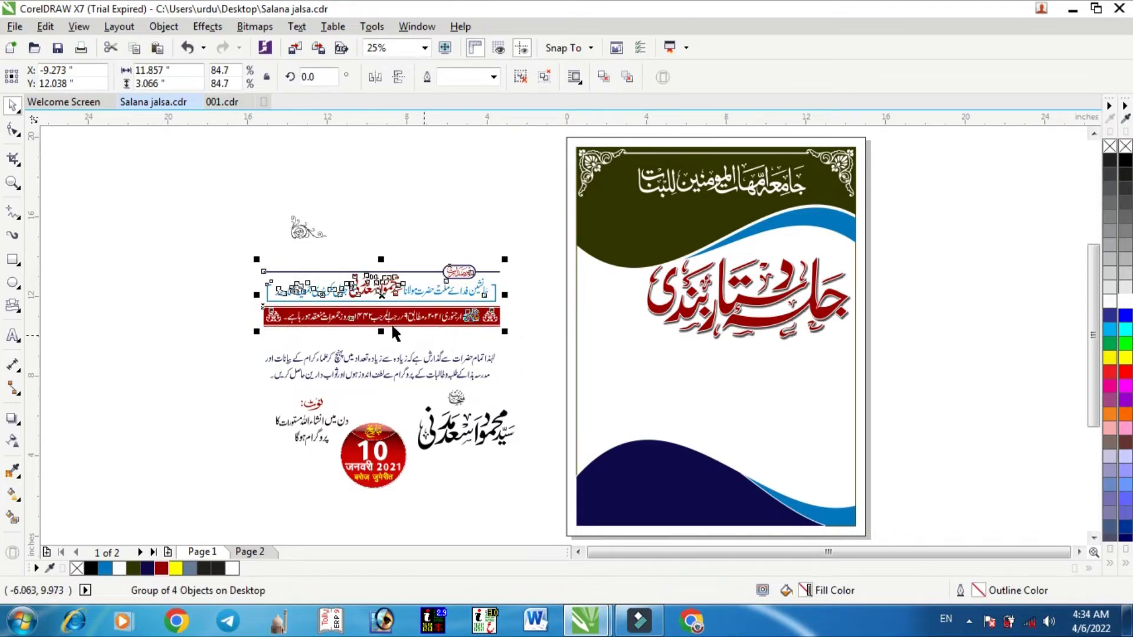
{"action": "left_click_drag", "start_coordinate": [405, 299], "coordinate": [725, 369]}
{"action": "left_click_drag", "start_coordinate": [605, 405], "coordinate": [570, 416]}
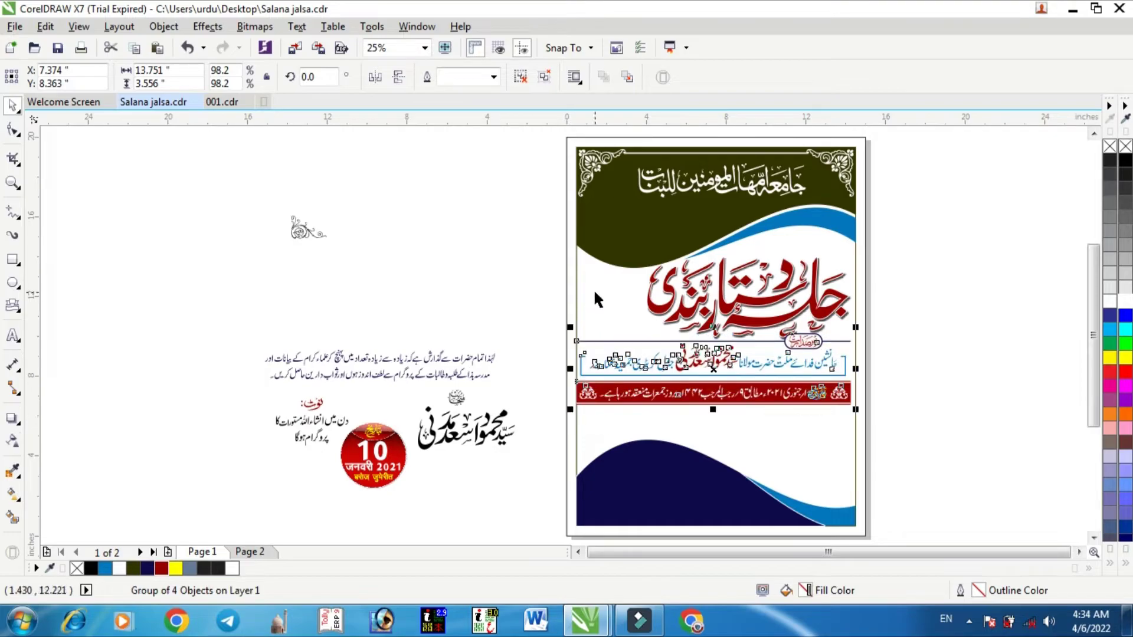
{"action": "left_click", "coordinate": [576, 324]}
Move the two-line Urdu invitation text below the red date banner and enlarge it to about 13.5 in wide.
{"action": "left_click_drag", "start_coordinate": [437, 374], "coordinate": [796, 435]}
{"action": "left_click_drag", "start_coordinate": [614, 442], "coordinate": [568, 459]}
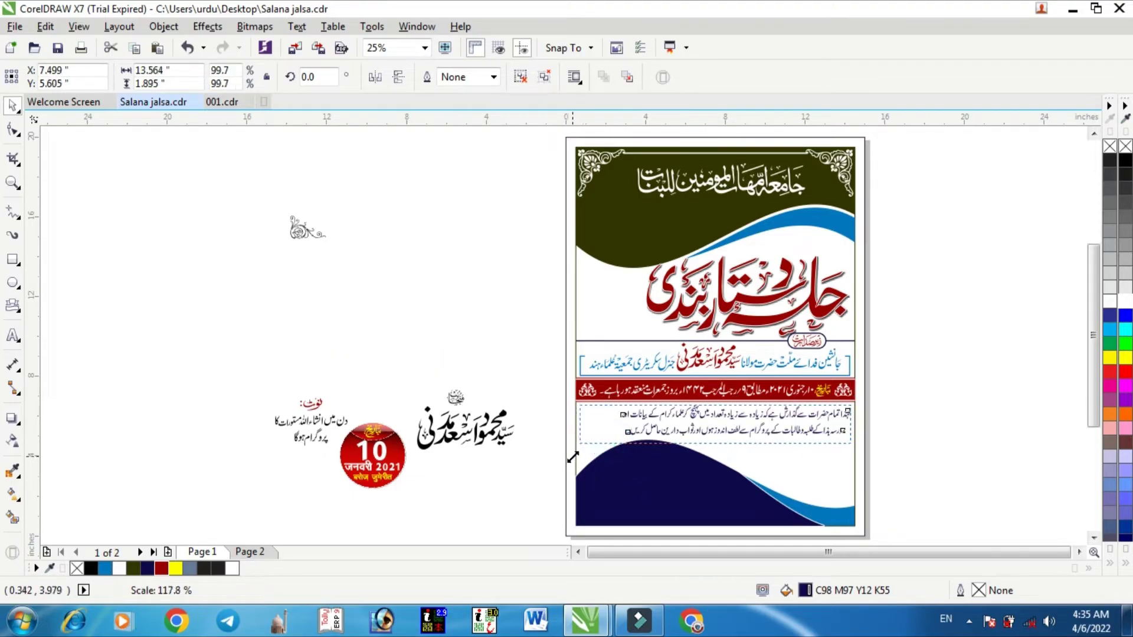
{"action": "left_click", "coordinate": [521, 488]}
Move the two-line invitation text slightly up so it sits between the red banner and the navy footer.
{"action": "scroll", "coordinate": [822, 399], "scroll_direction": "up", "scroll_amount": 1}
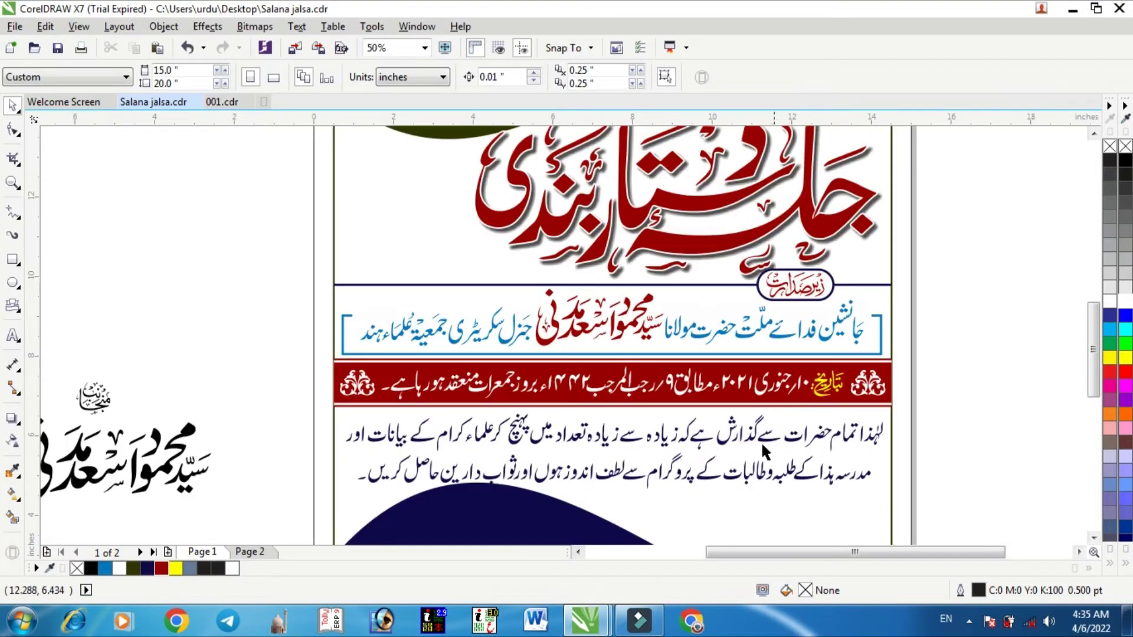
{"action": "left_click", "coordinate": [633, 436]}
{"action": "left_click", "coordinate": [622, 448]}
{"action": "left_click_drag", "start_coordinate": [613, 452], "coordinate": [615, 448]}
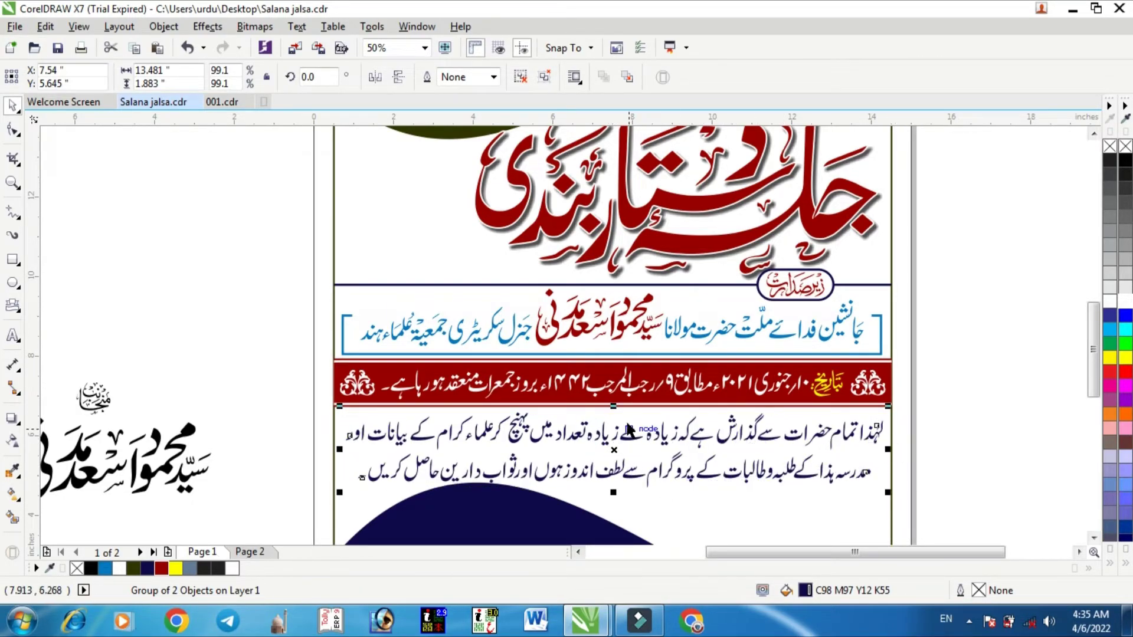
{"action": "scroll", "coordinate": [538, 500], "scroll_direction": "up", "scroll_amount": 2}
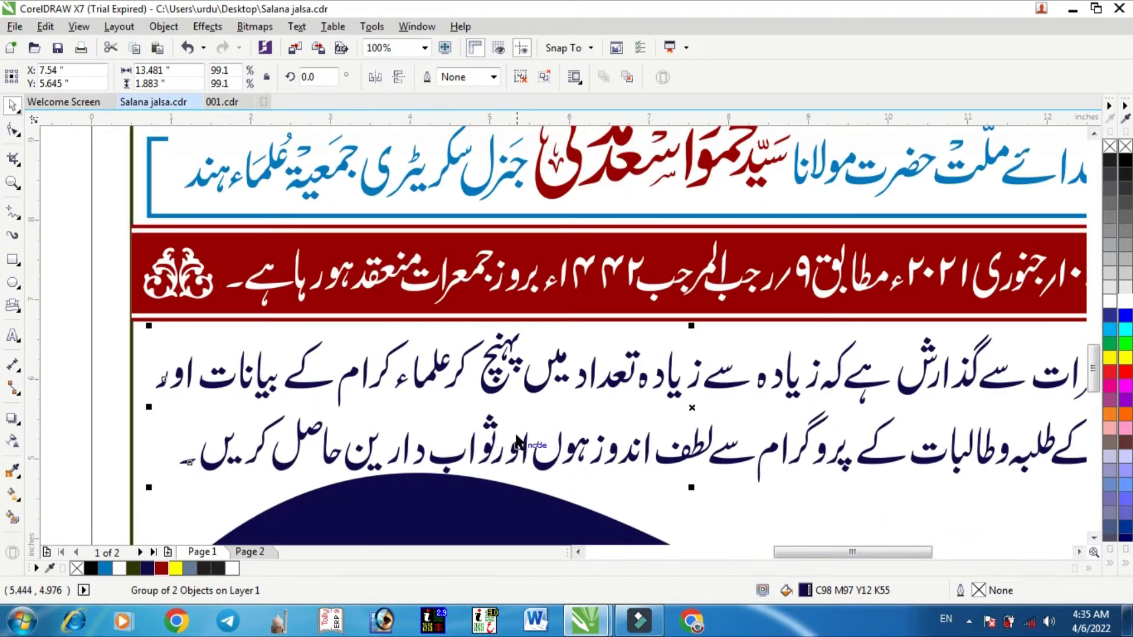
{"action": "left_click", "coordinate": [513, 348]}
{"action": "left_click_drag", "start_coordinate": [514, 348], "coordinate": [514, 343]}
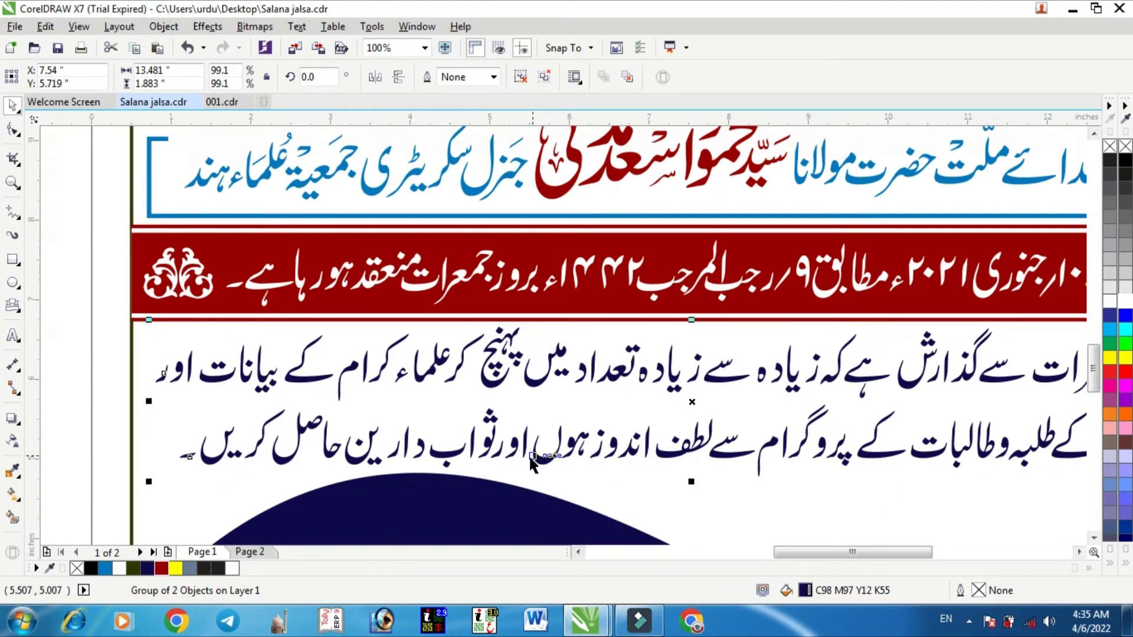
{"action": "scroll", "coordinate": [529, 454], "scroll_direction": "down", "scroll_amount": 4}
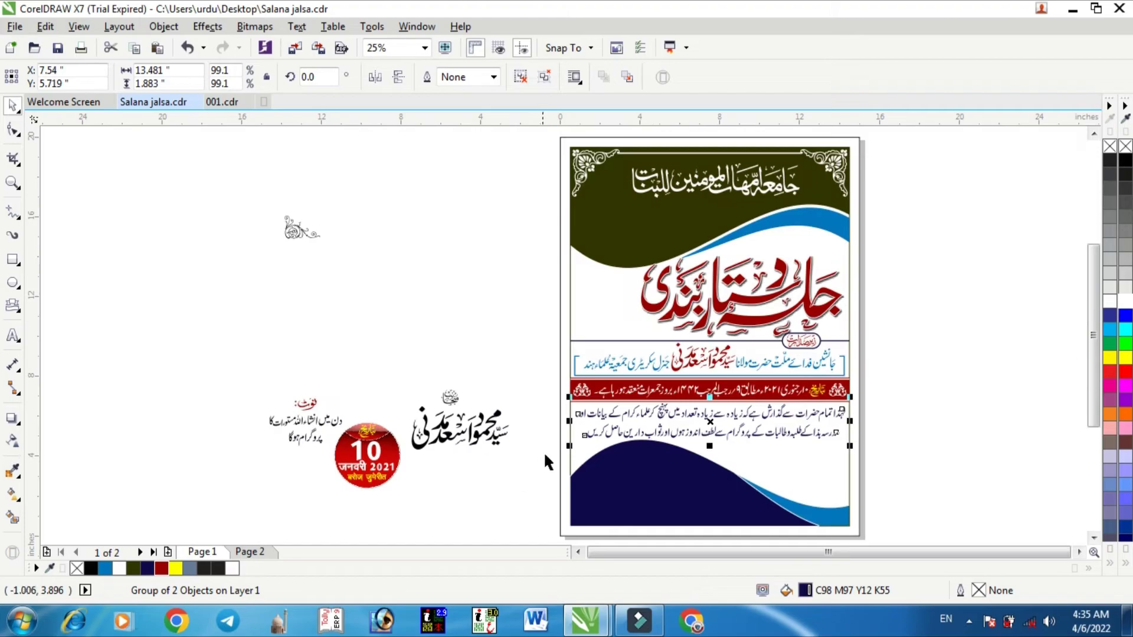
Try shifting the red title slightly to the left and undo the move.
{"action": "left_click", "coordinate": [810, 282]}
{"action": "scroll", "coordinate": [808, 277], "scroll_direction": "up", "scroll_amount": 1}
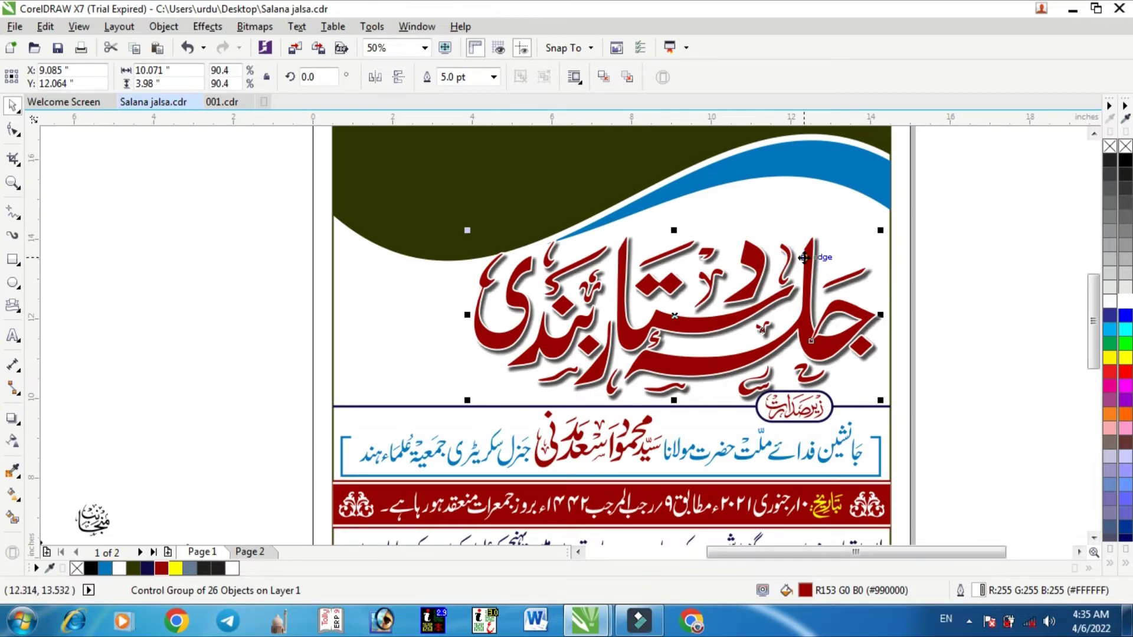
{"action": "left_click_drag", "start_coordinate": [807, 257], "coordinate": [806, 255]}
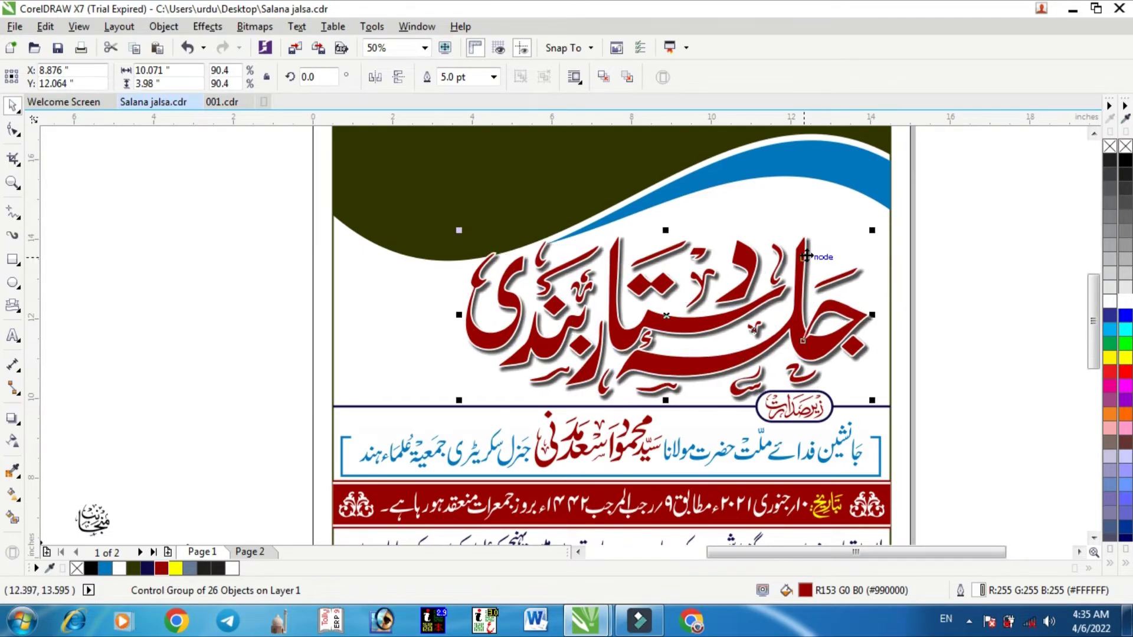
{"action": "key", "text": "ctrl+z"}
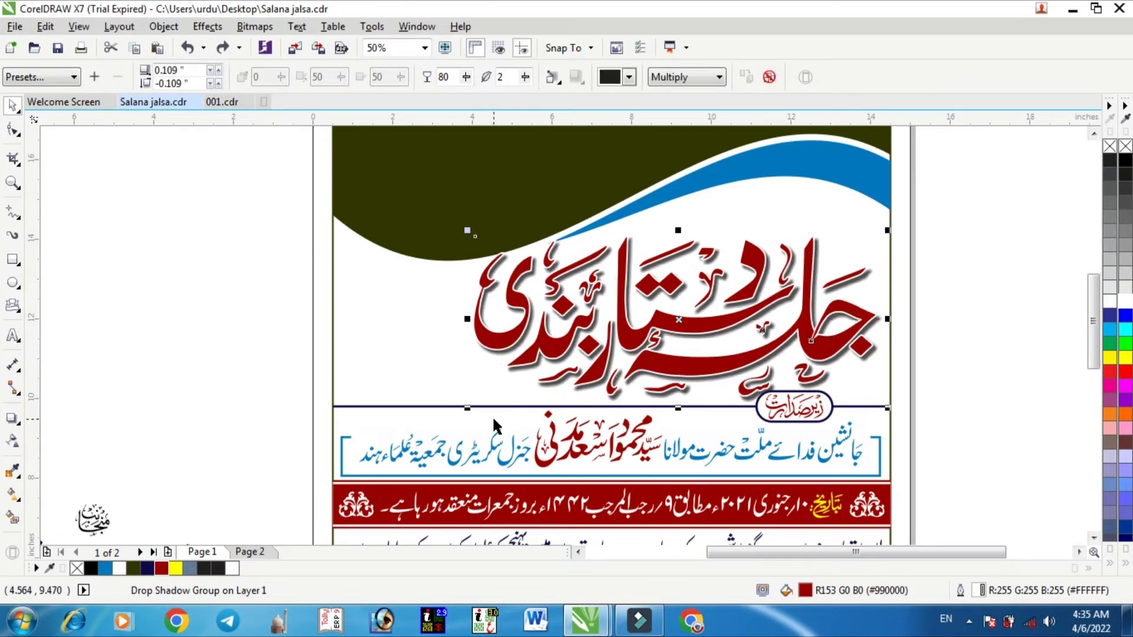
Scale the red title and its shadow down slightly and nudge them up, clear of the speaker line.
{"action": "left_click_drag", "start_coordinate": [469, 407], "coordinate": [482, 404]}
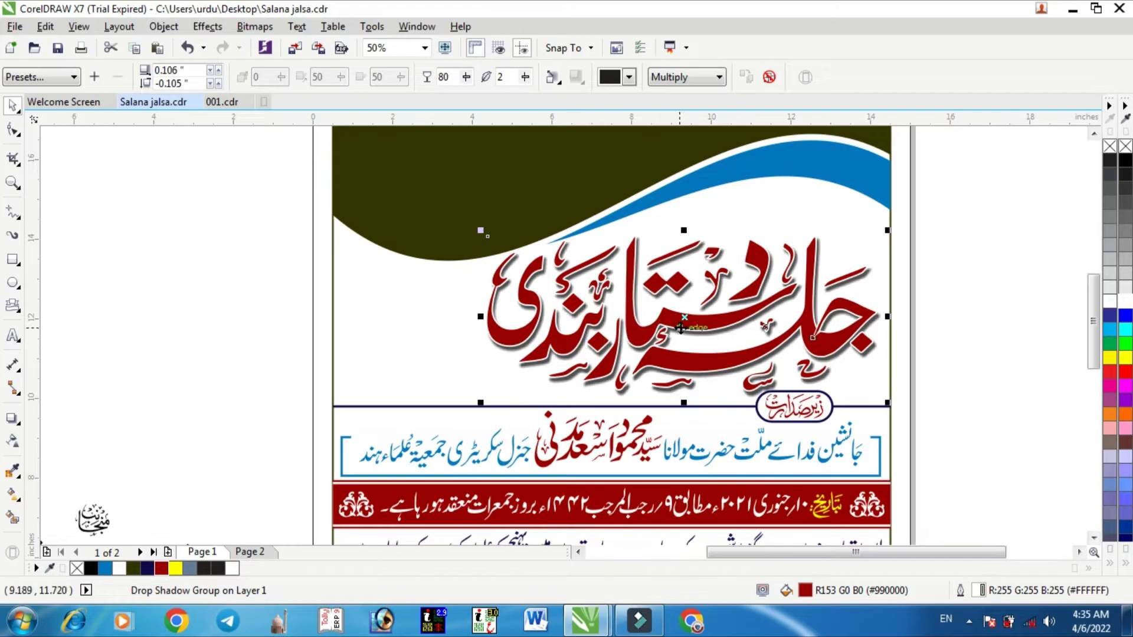
{"action": "left_click_drag", "start_coordinate": [685, 321], "coordinate": [685, 318]}
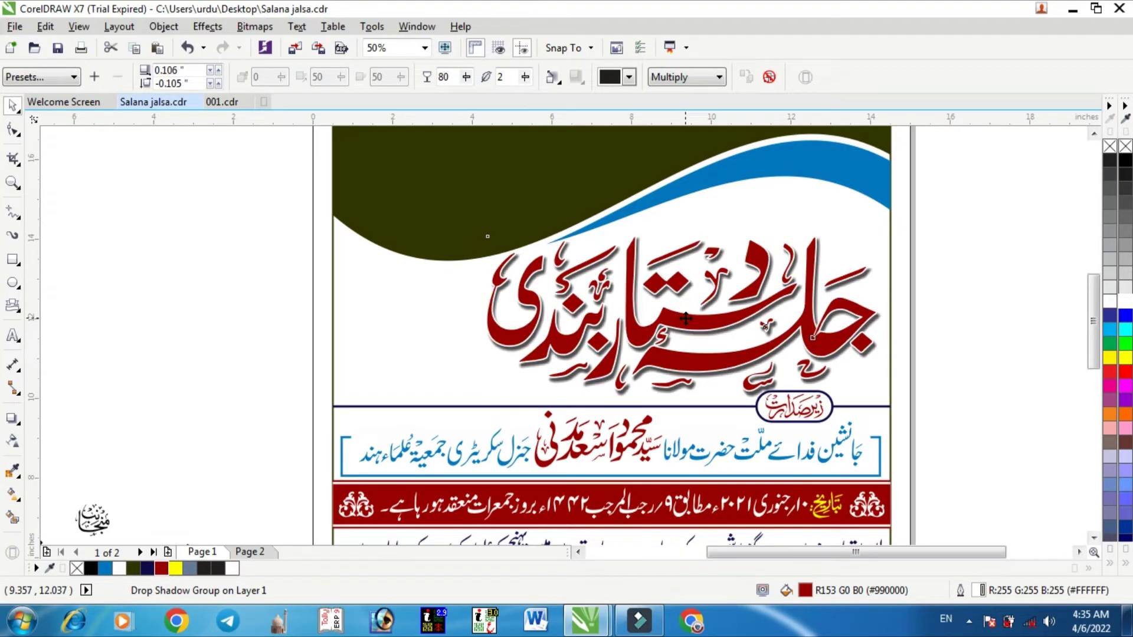
{"action": "key", "text": "Up"}
{"action": "key", "text": "Up"}
{"action": "key", "text": "Up"}
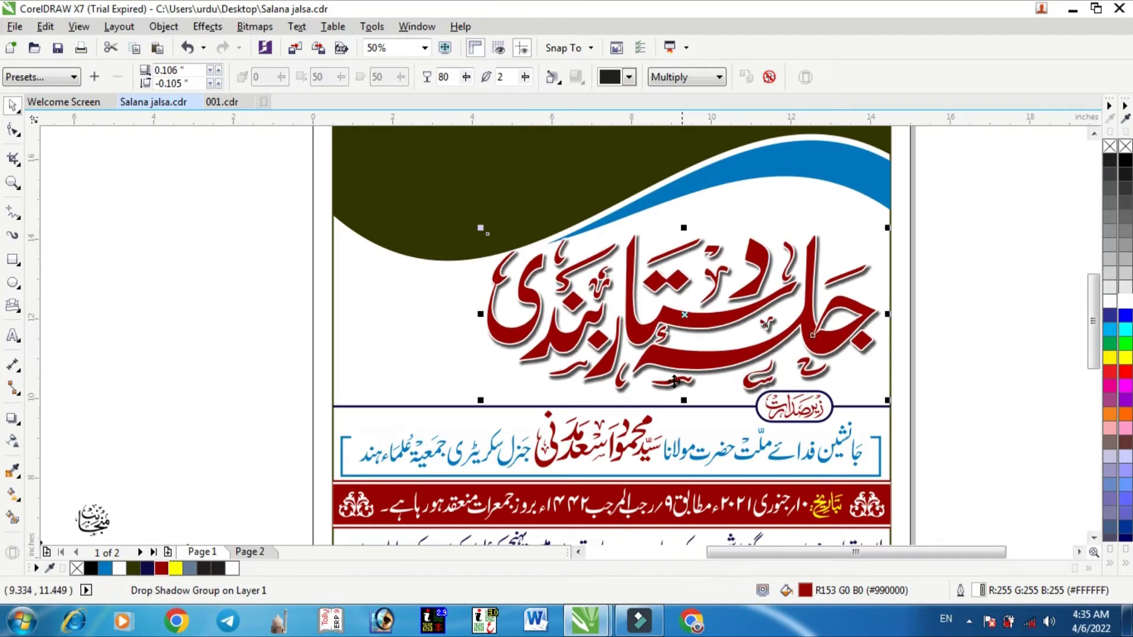
Nudge the speaker line group up slightly, closer to the red title.
{"action": "left_click", "coordinate": [647, 454]}
{"action": "key", "text": "Up"}
{"action": "key", "text": "Up"}
{"action": "key", "text": "Up"}
{"action": "key", "text": "Up"}
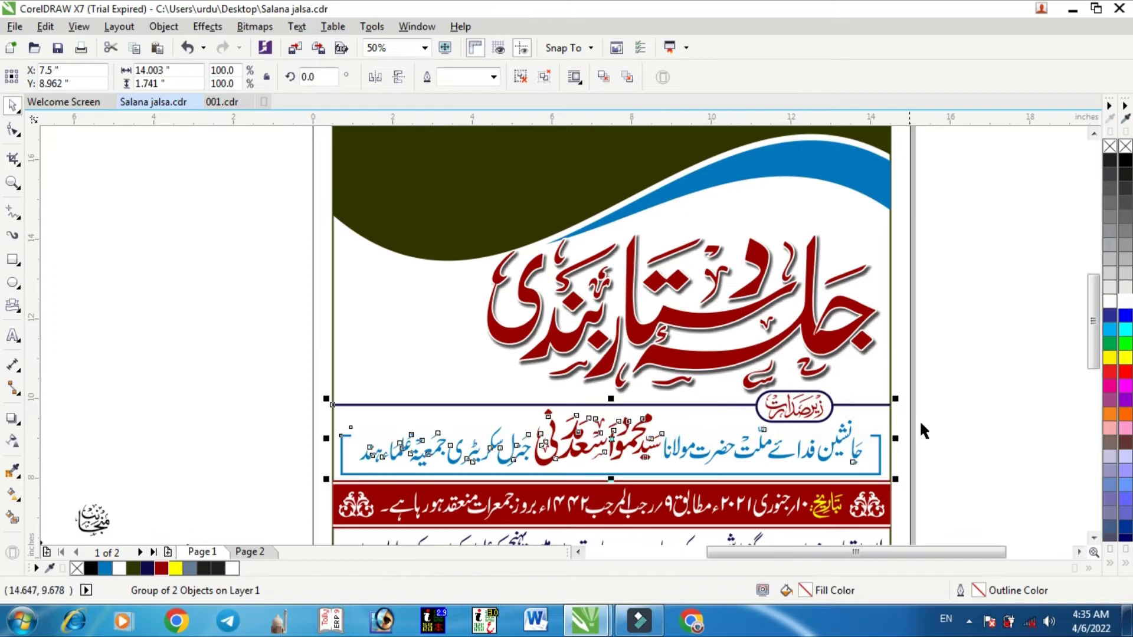
Place the red date badge over the header wave beside the red title and enlarge it to about 5.5 x 5.7 in.
{"action": "left_click", "coordinate": [949, 437]}
{"action": "key", "text": "F4"}
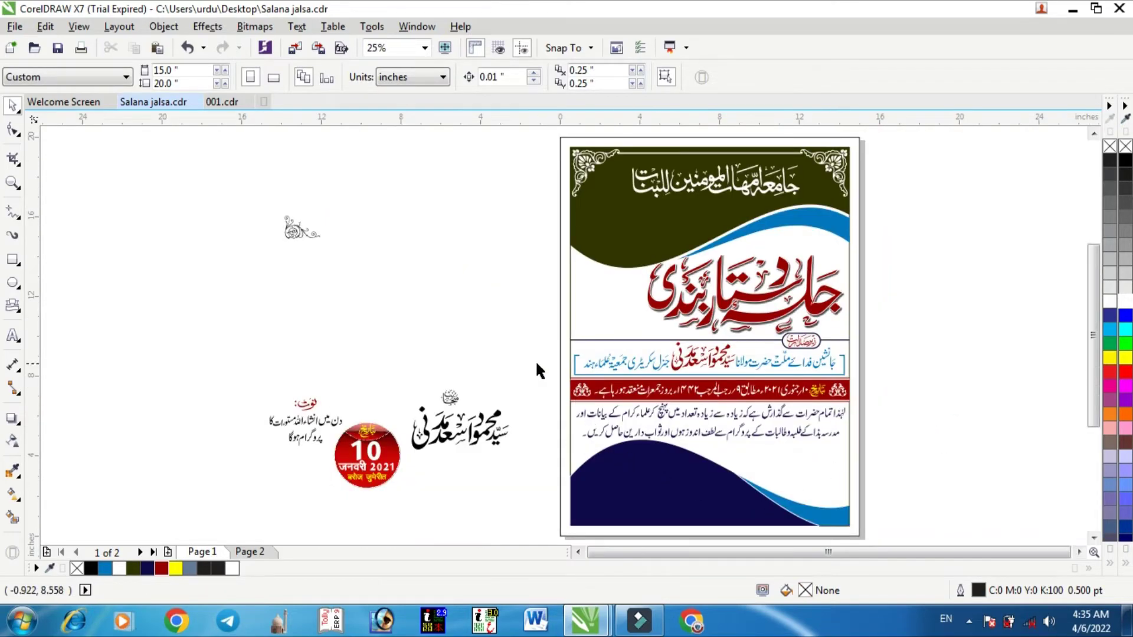
{"action": "left_click_drag", "start_coordinate": [348, 444], "coordinate": [596, 230]}
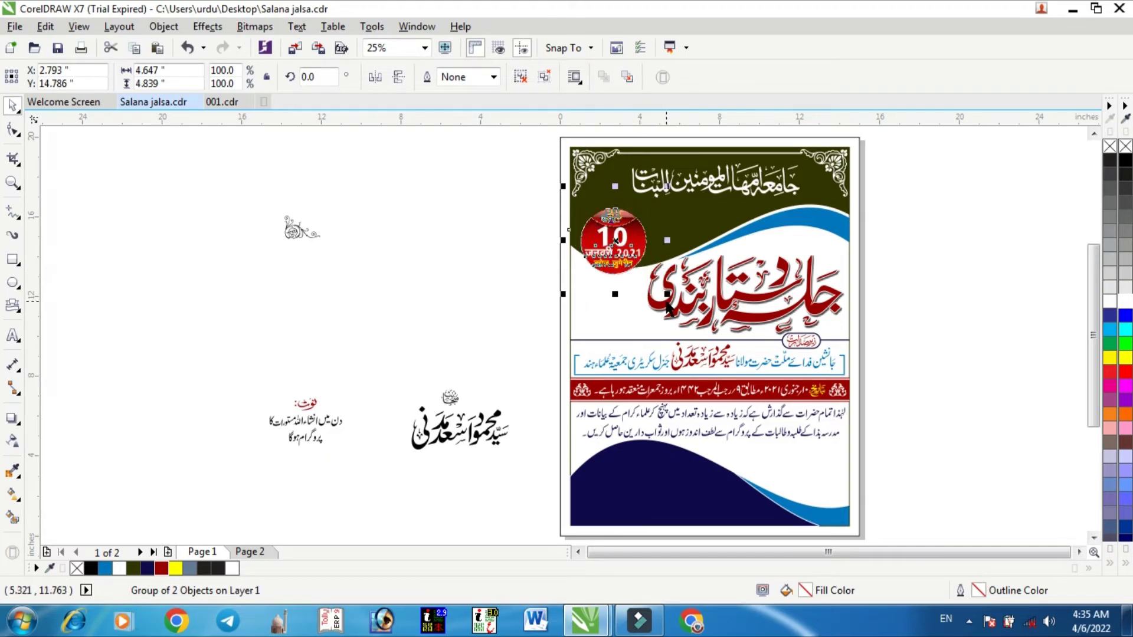
{"action": "left_click_drag", "start_coordinate": [667, 294], "coordinate": [674, 301]}
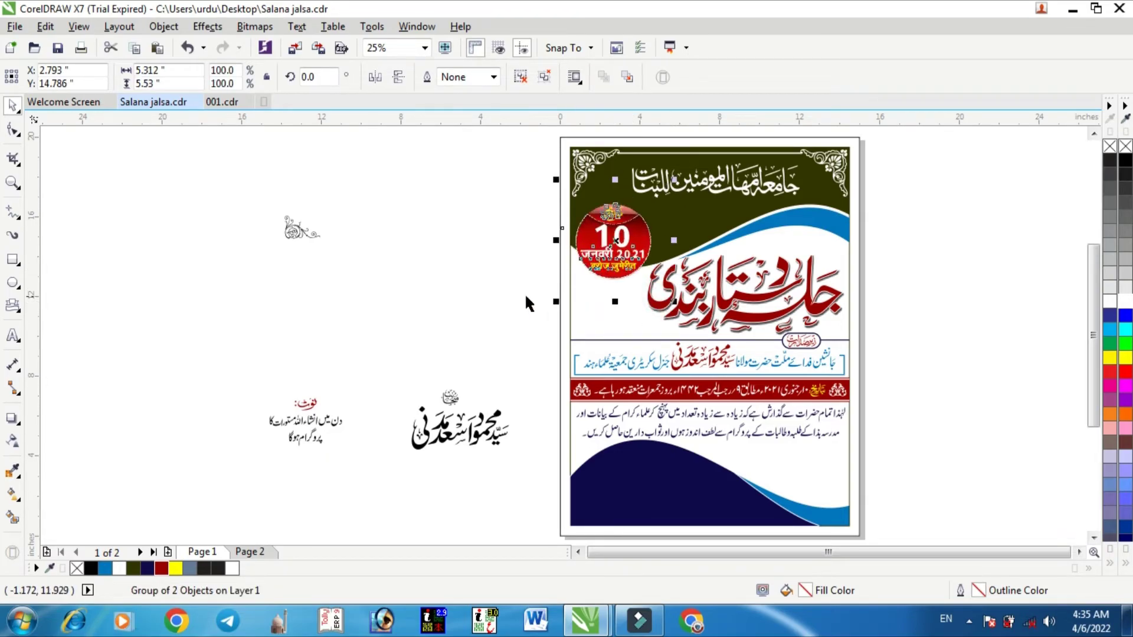
{"action": "left_click", "coordinate": [527, 304]}
{"action": "scroll", "coordinate": [610, 208], "scroll_direction": "up", "scroll_amount": 1}
{"action": "left_click_drag", "start_coordinate": [638, 220], "coordinate": [638, 217]}
{"action": "left_click_drag", "start_coordinate": [740, 384], "coordinate": [744, 388]}
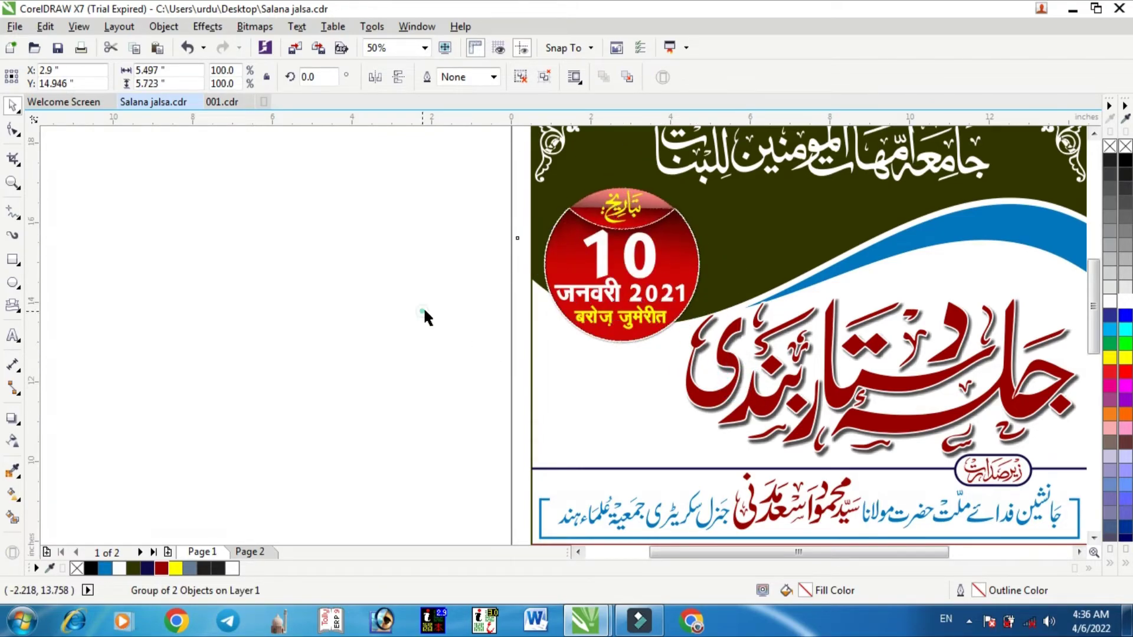
{"action": "left_click", "coordinate": [426, 317]}
{"action": "left_click", "coordinate": [607, 254]}
{"action": "left_click", "coordinate": [453, 322]}
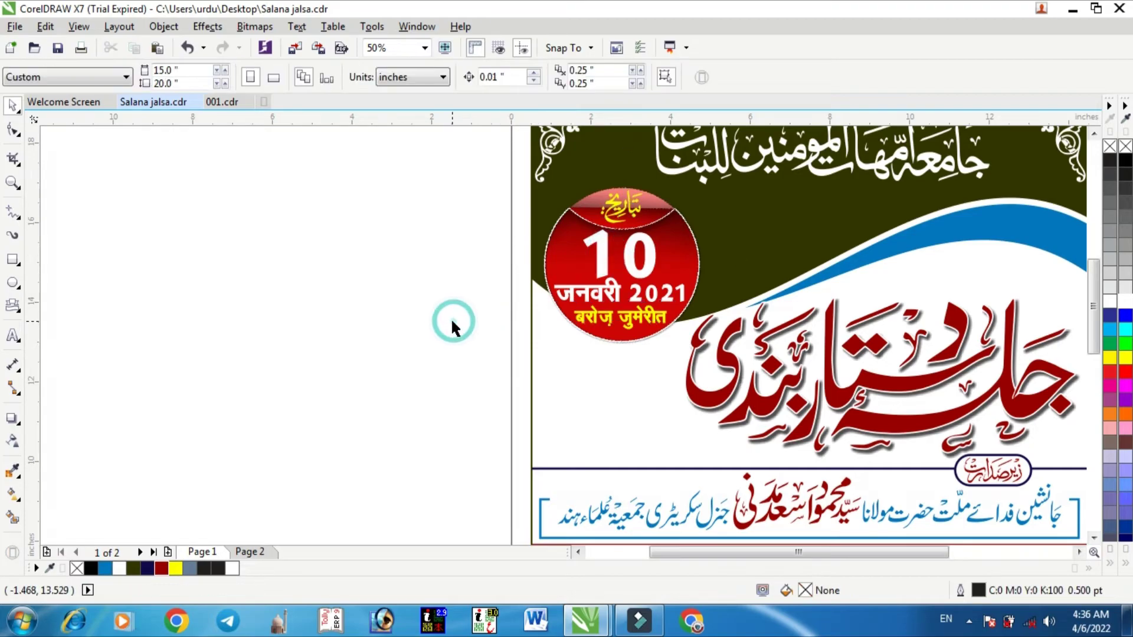
Place the floral scroll ornament in the white space below the date badge, sized about 4.9 x 3.15 in.
{"action": "scroll", "coordinate": [452, 322], "scroll_direction": "down", "scroll_amount": 1}
{"action": "left_click_drag", "start_coordinate": [290, 234], "coordinate": [674, 330]}
{"action": "scroll", "coordinate": [684, 339], "scroll_direction": "up", "scroll_amount": 1}
{"action": "mouse_move", "coordinate": [549, 286]}
{"action": "left_mouse_down"}
{"action": "mouse_move", "coordinate": [565, 258]}
{"action": "mouse_move", "coordinate": [552, 280]}
{"action": "left_mouse_up"}
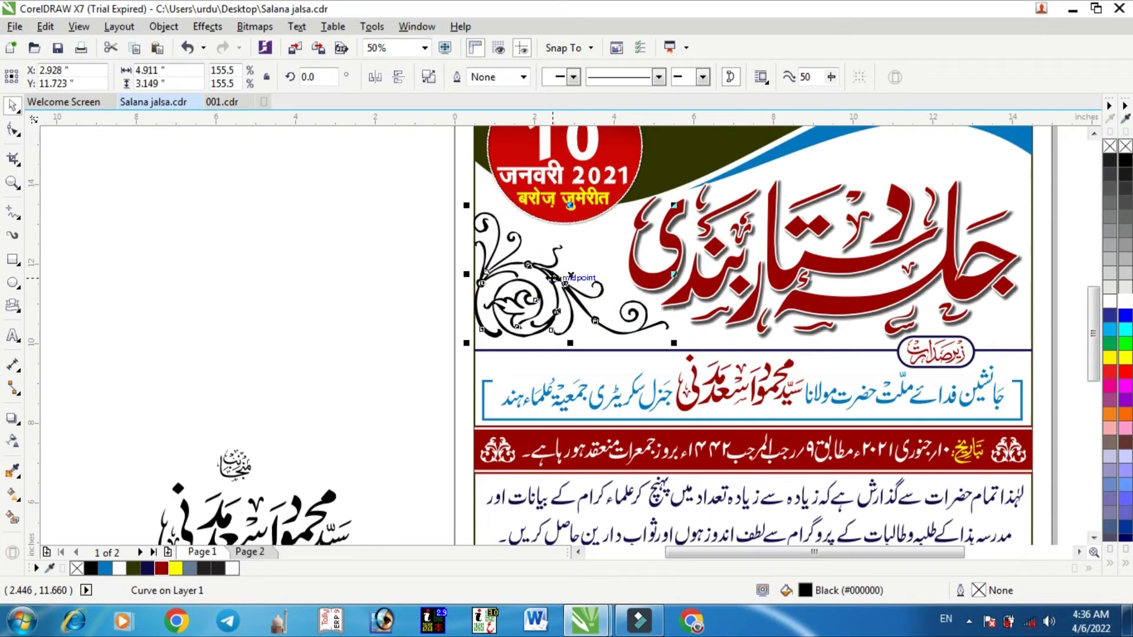
Fill the scroll ornament with dark red #990000 and nudge it slightly right and down within the poster border.
{"action": "left_click", "coordinate": [162, 568]}
{"action": "scroll", "coordinate": [456, 242], "scroll_direction": "up", "scroll_amount": 2}
{"action": "left_click_drag", "start_coordinate": [533, 275], "coordinate": [537, 275]}
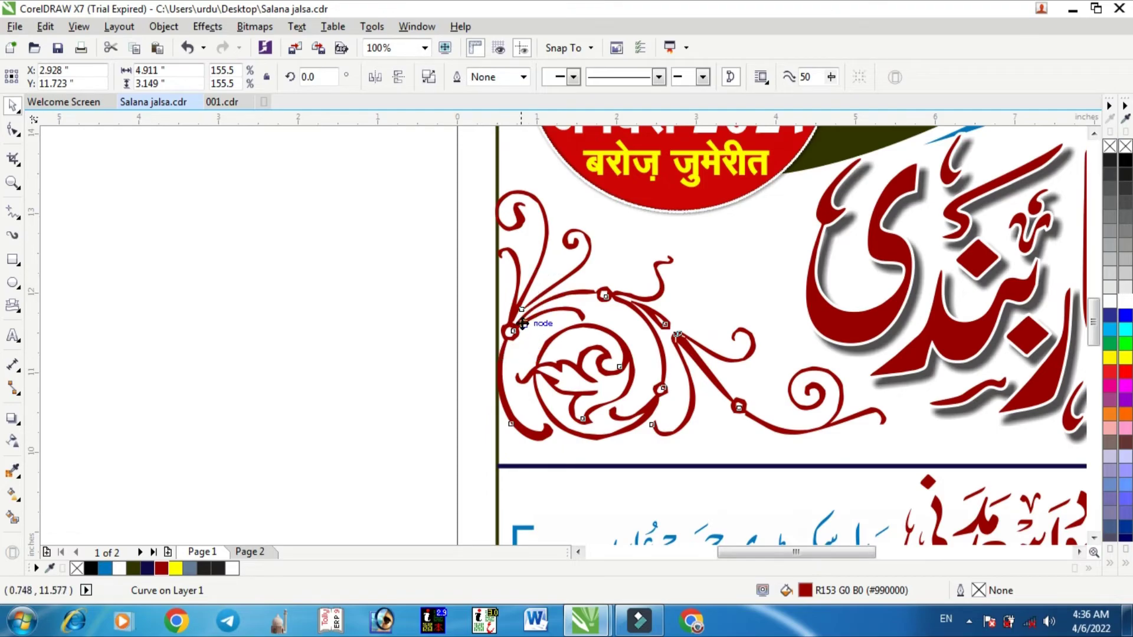
{"action": "left_click_drag", "start_coordinate": [572, 295], "coordinate": [576, 295]}
{"action": "left_click", "coordinate": [387, 347]}
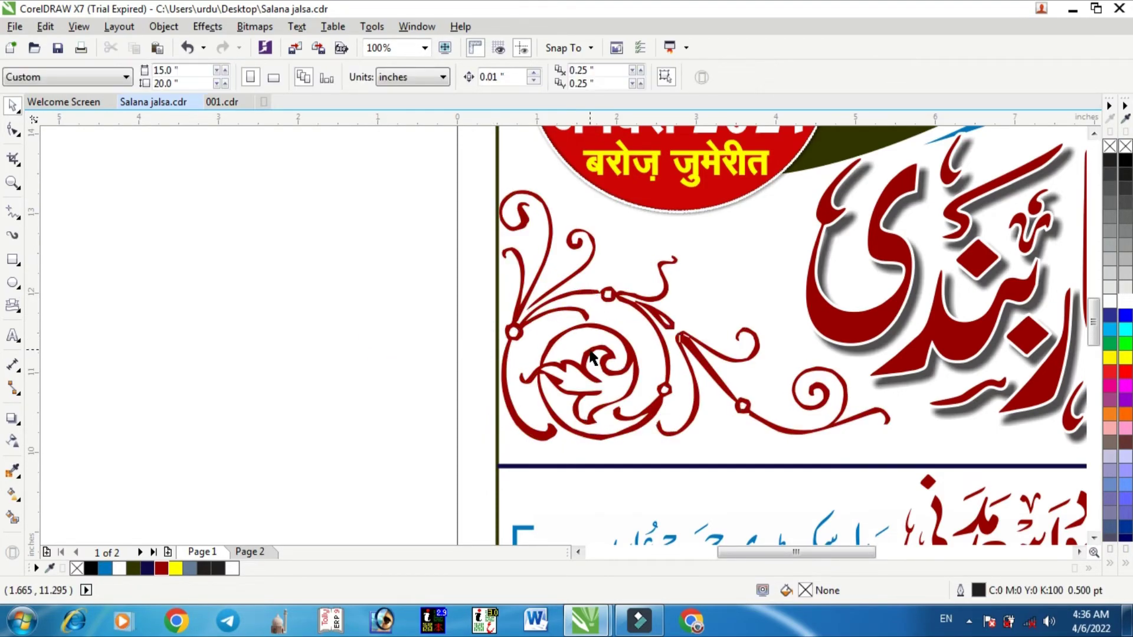
{"action": "left_click", "coordinate": [626, 361]}
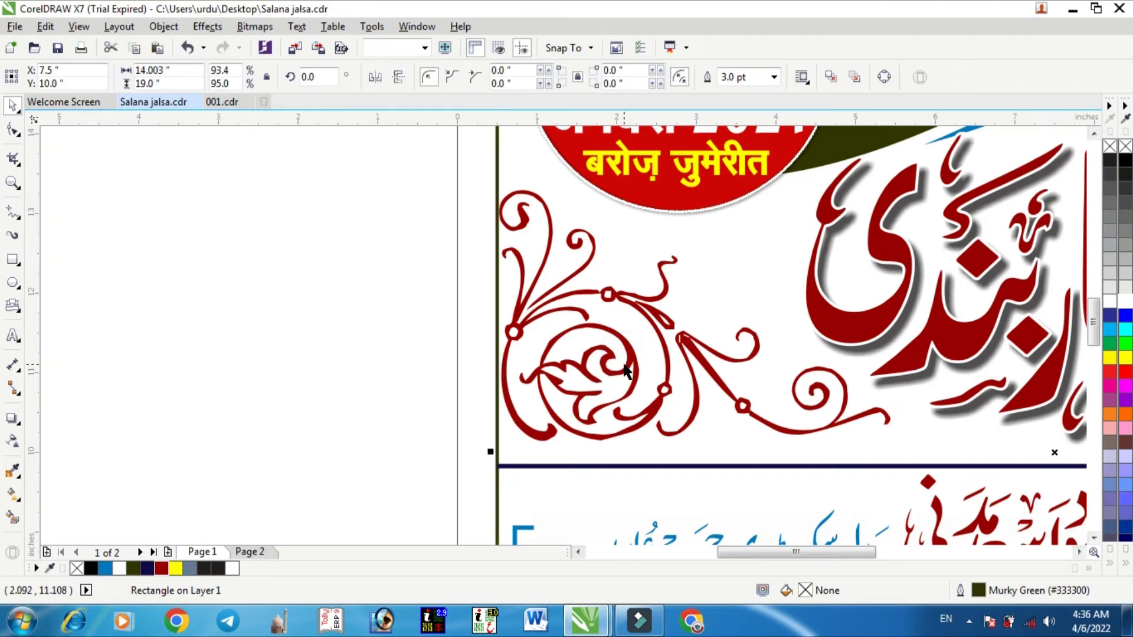
{"action": "left_click_drag", "start_coordinate": [629, 357], "coordinate": [629, 365]}
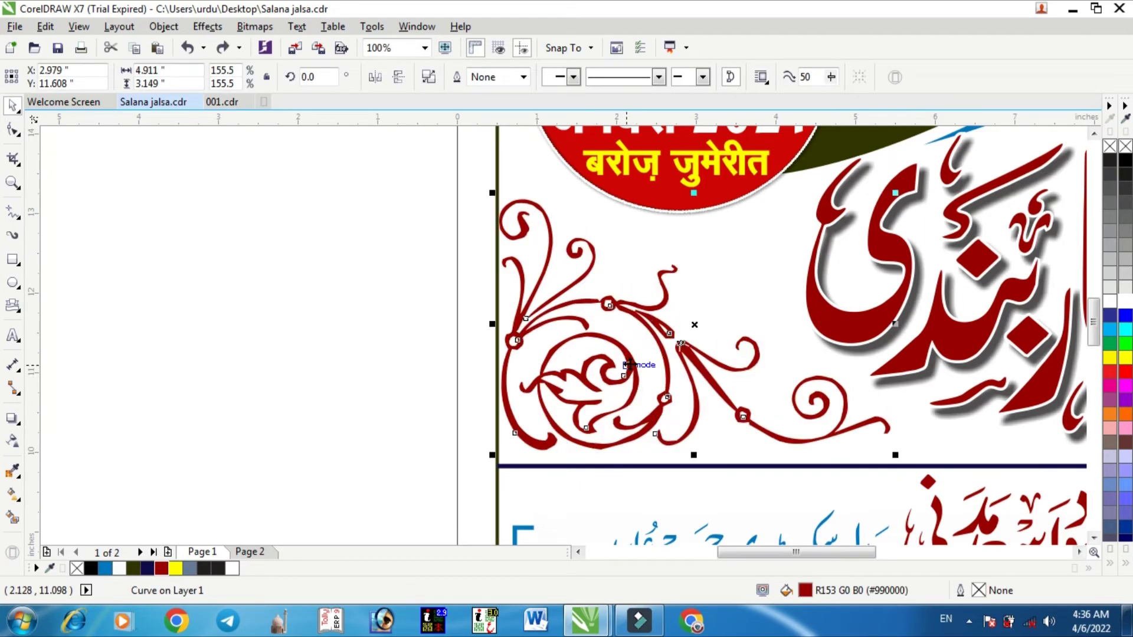
{"action": "left_click", "coordinate": [437, 380]}
{"action": "key", "text": "F4"}
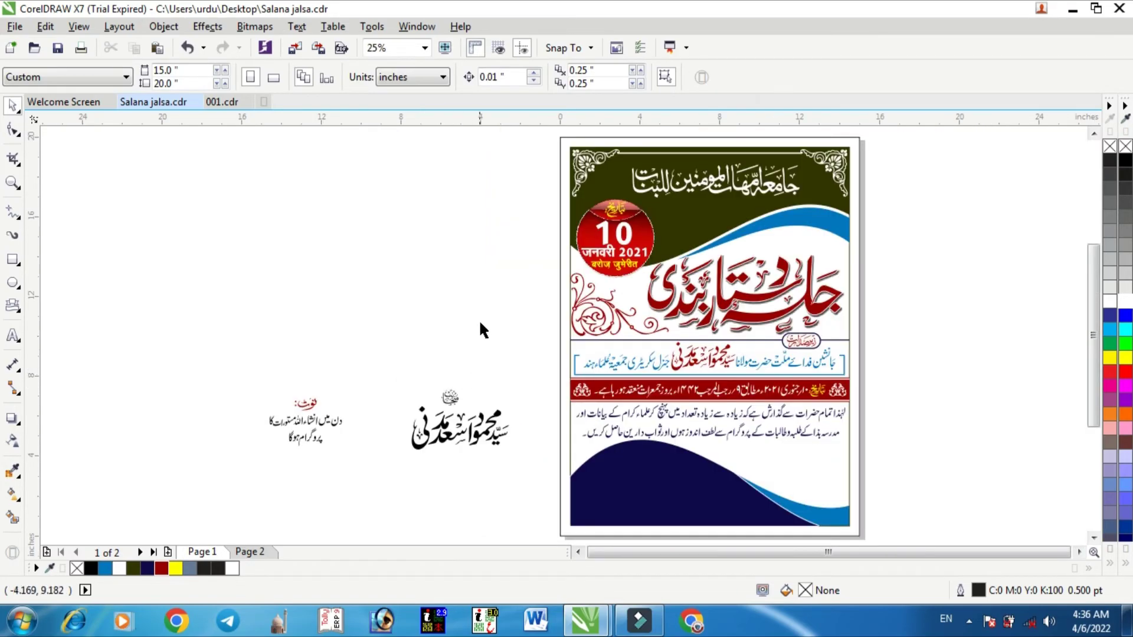
Place the note text group in the white area above the blue footer ribbon, enlarge it slightly and shift it toward the border.
{"action": "left_click", "coordinate": [478, 395]}
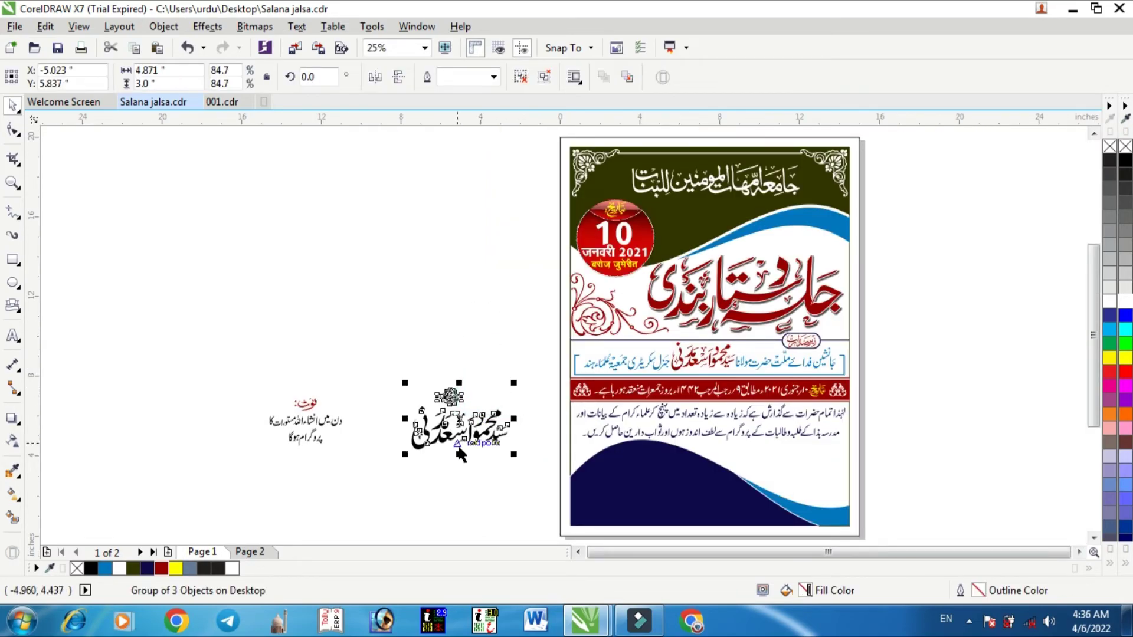
{"action": "left_click_drag", "start_coordinate": [334, 429], "coordinate": [814, 470]}
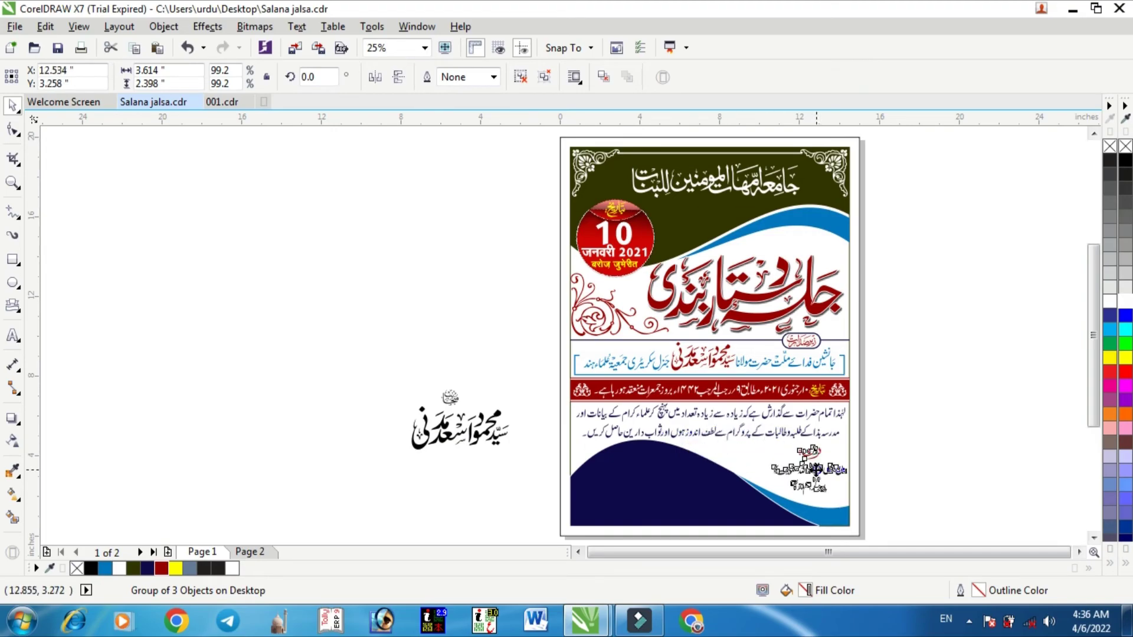
{"action": "scroll", "coordinate": [837, 484], "scroll_direction": "up", "scroll_amount": 1}
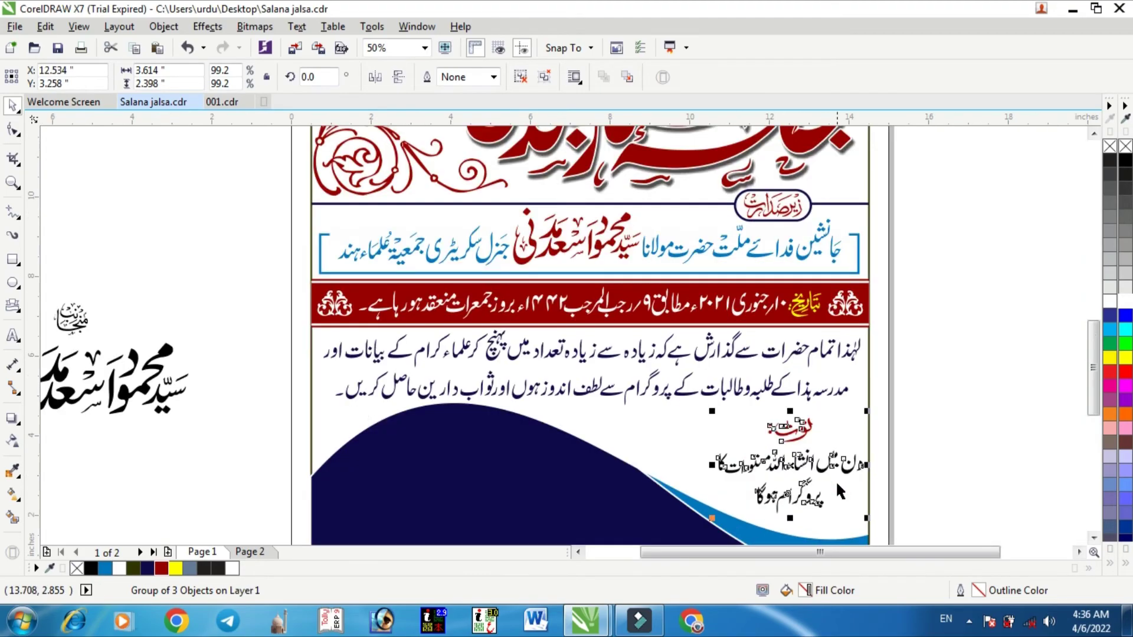
{"action": "left_click", "coordinate": [1092, 537]}
{"action": "scroll", "coordinate": [827, 373], "scroll_direction": "up", "scroll_amount": 1}
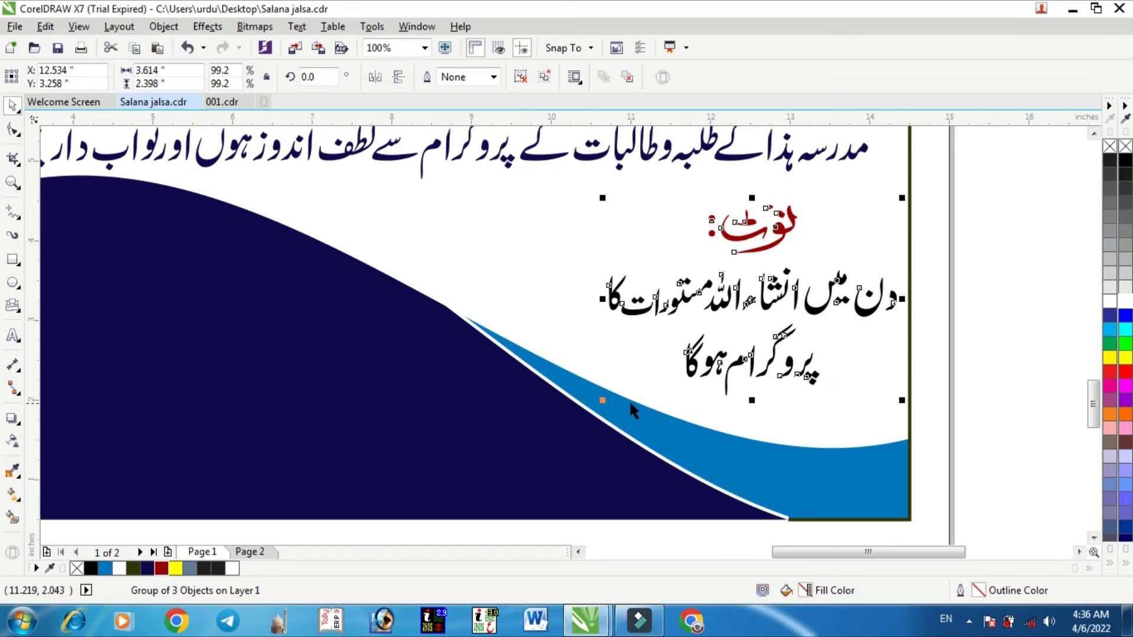
{"action": "left_click_drag", "start_coordinate": [601, 401], "coordinate": [564, 425]}
{"action": "left_click", "coordinate": [1016, 347]}
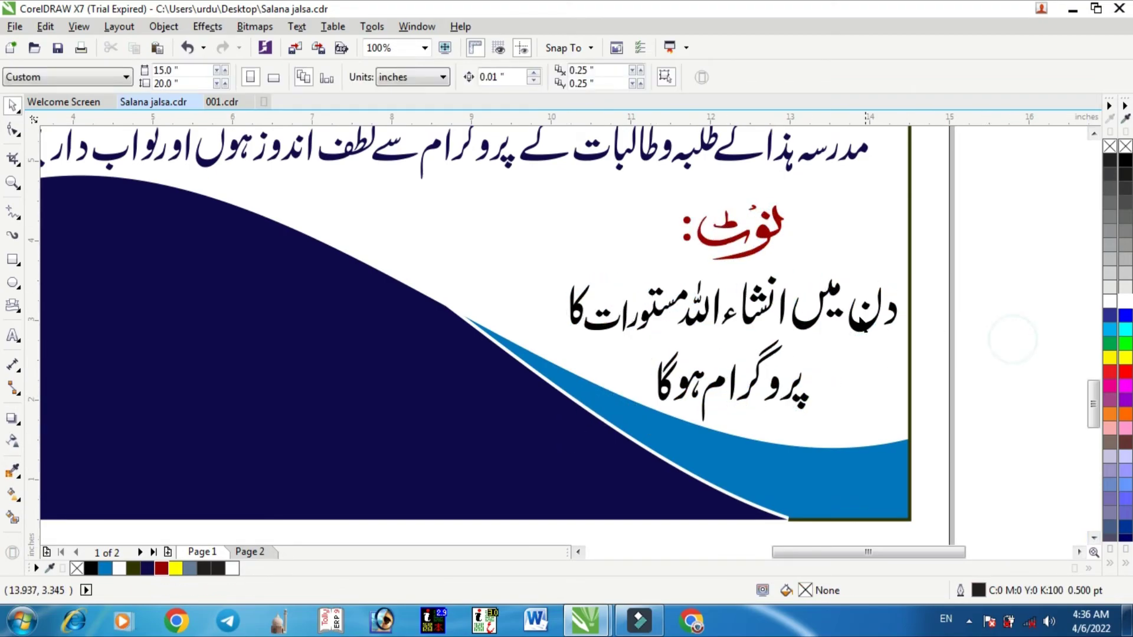
{"action": "left_click_drag", "start_coordinate": [849, 329], "coordinate": [857, 326]}
{"action": "left_click", "coordinate": [940, 384]}
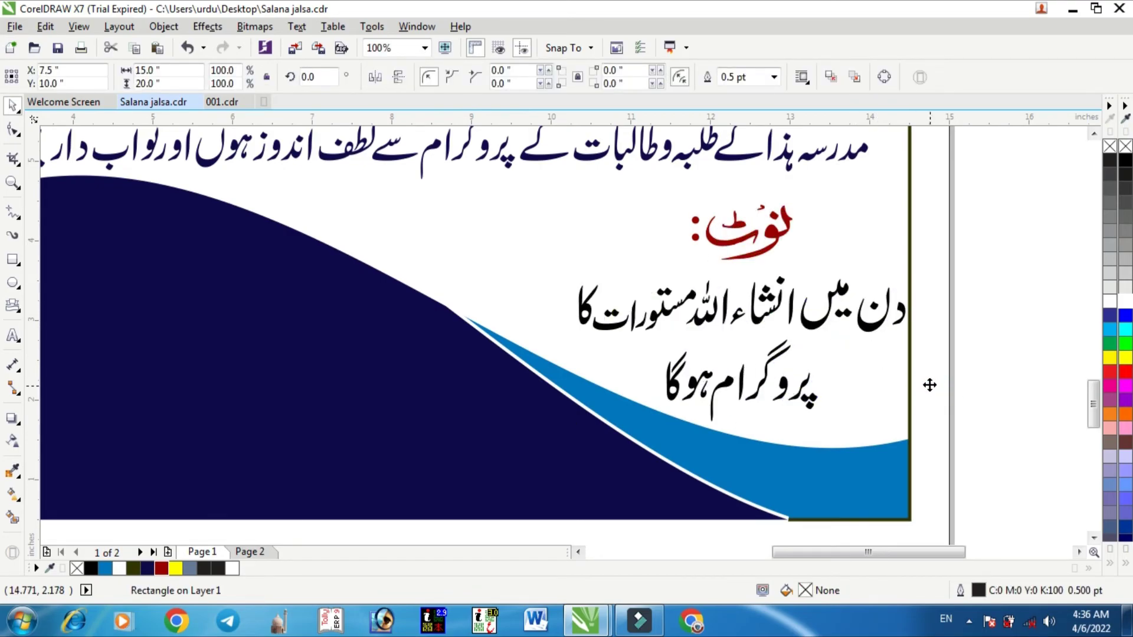
Move the name calligraphy group onto the navy footer wave, enlarge it to about 6.17 x 3.8 in and centre it under the crest.
{"action": "key", "text": "F4"}
{"action": "left_click", "coordinate": [449, 490]}
{"action": "mouse_move", "coordinate": [409, 430]}
{"action": "left_mouse_down"}
{"action": "mouse_move", "coordinate": [574, 518]}
{"action": "mouse_move", "coordinate": [598, 496]}
{"action": "mouse_move", "coordinate": [657, 529]}
{"action": "left_mouse_up"}
{"action": "key", "text": "shift+F2"}
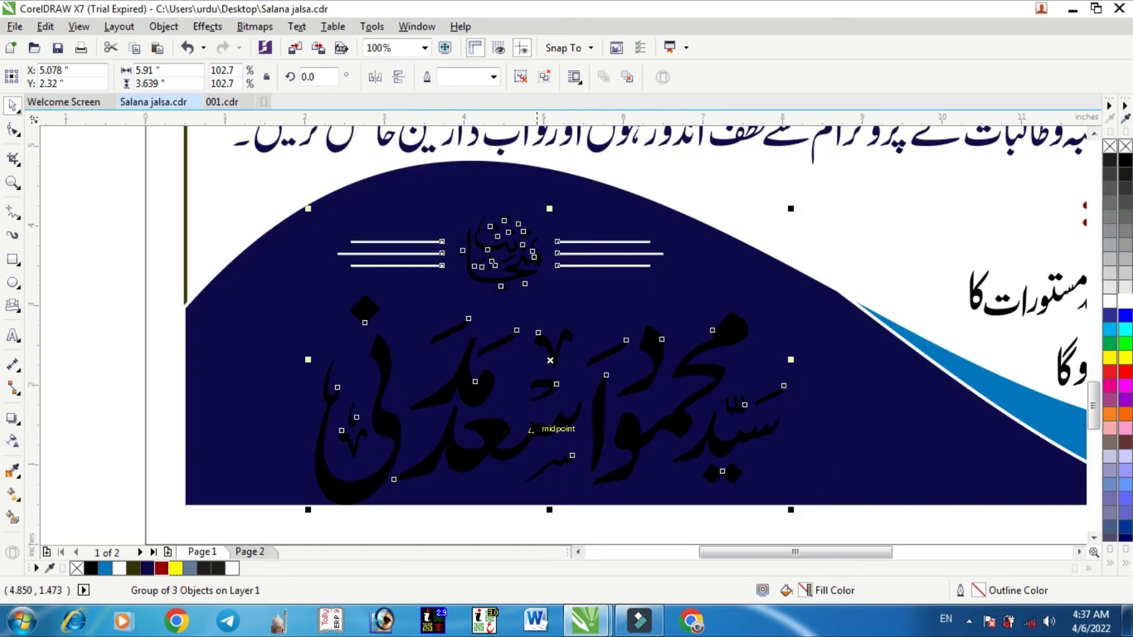
{"action": "left_click_drag", "start_coordinate": [495, 435], "coordinate": [493, 419]}
{"action": "left_click_drag", "start_coordinate": [791, 494], "coordinate": [799, 502]}
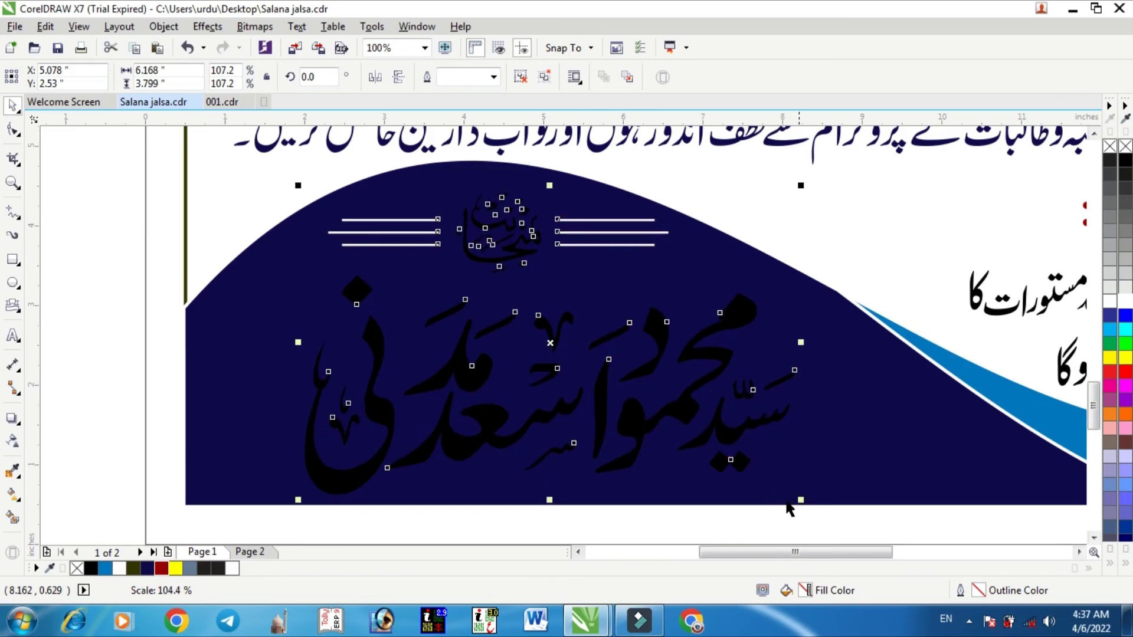
{"action": "left_click_drag", "start_coordinate": [507, 430], "coordinate": [472, 434]}
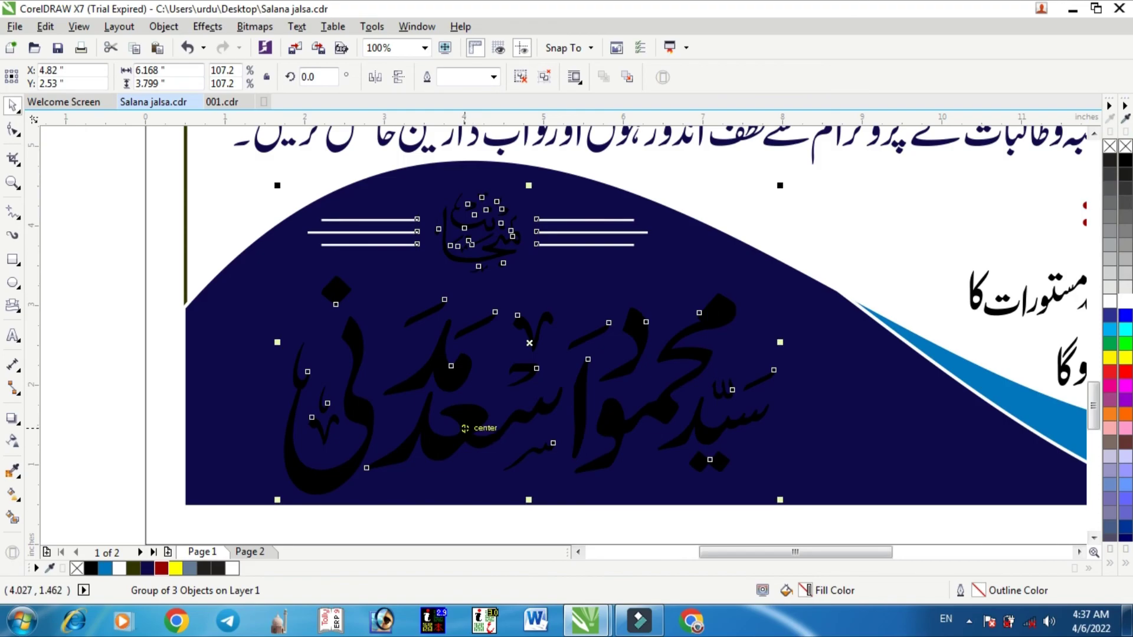
Recolor the large name lettering and the small heading above it white against the navy footer.
{"action": "left_click", "coordinate": [463, 424], "text": "ctrl"}
{"action": "left_click", "coordinate": [120, 569]}
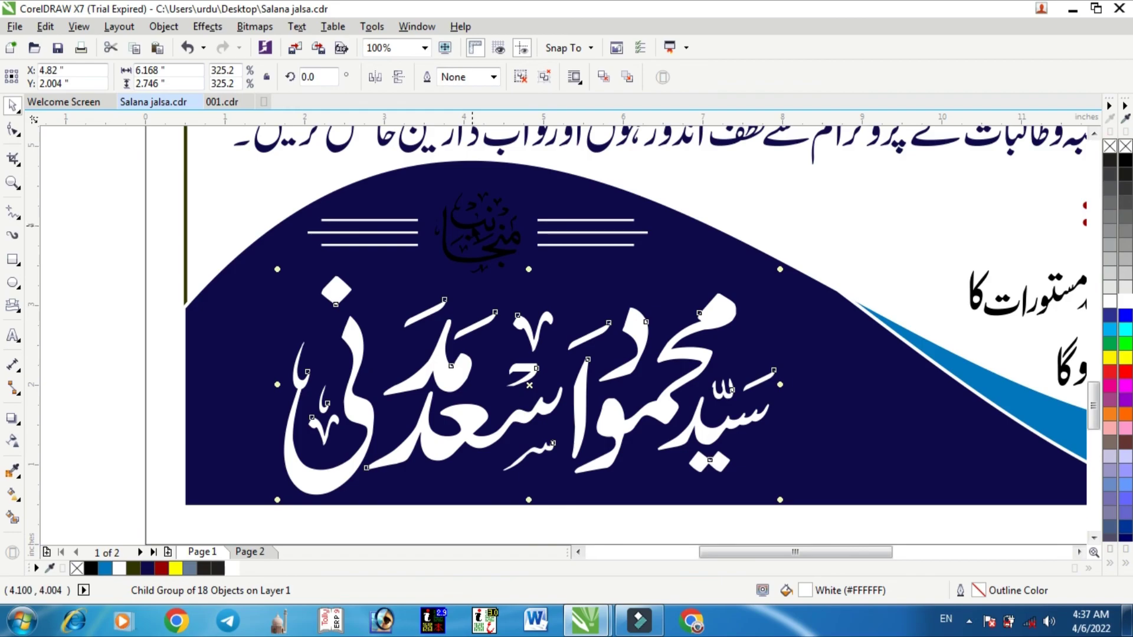
{"action": "left_click", "coordinate": [472, 226], "text": "ctrl"}
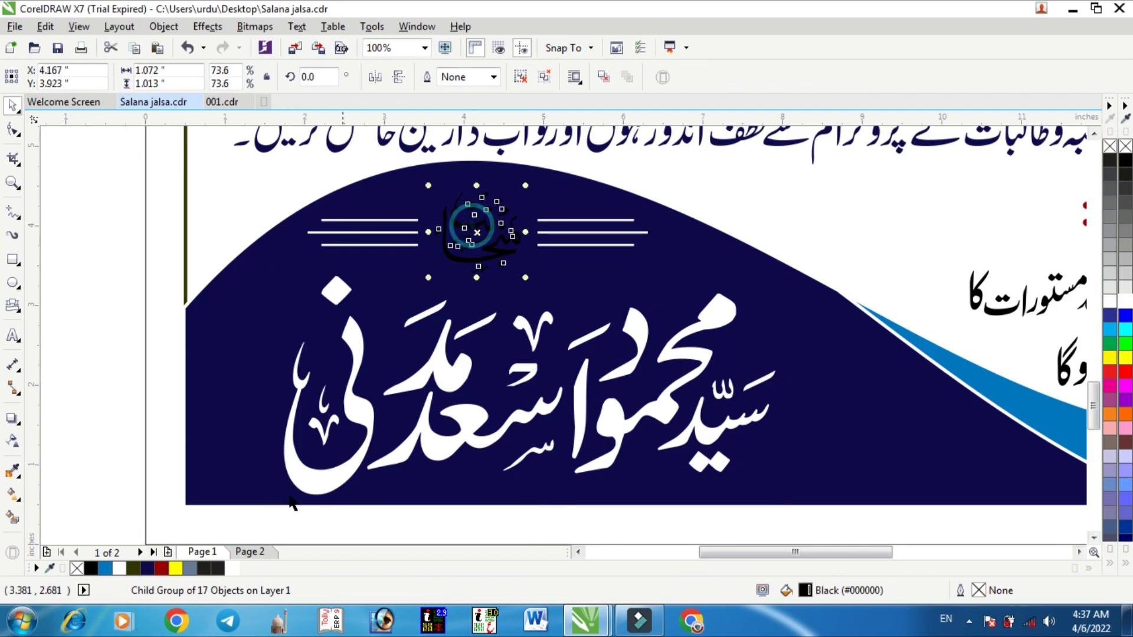
{"action": "left_click", "coordinate": [176, 570]}
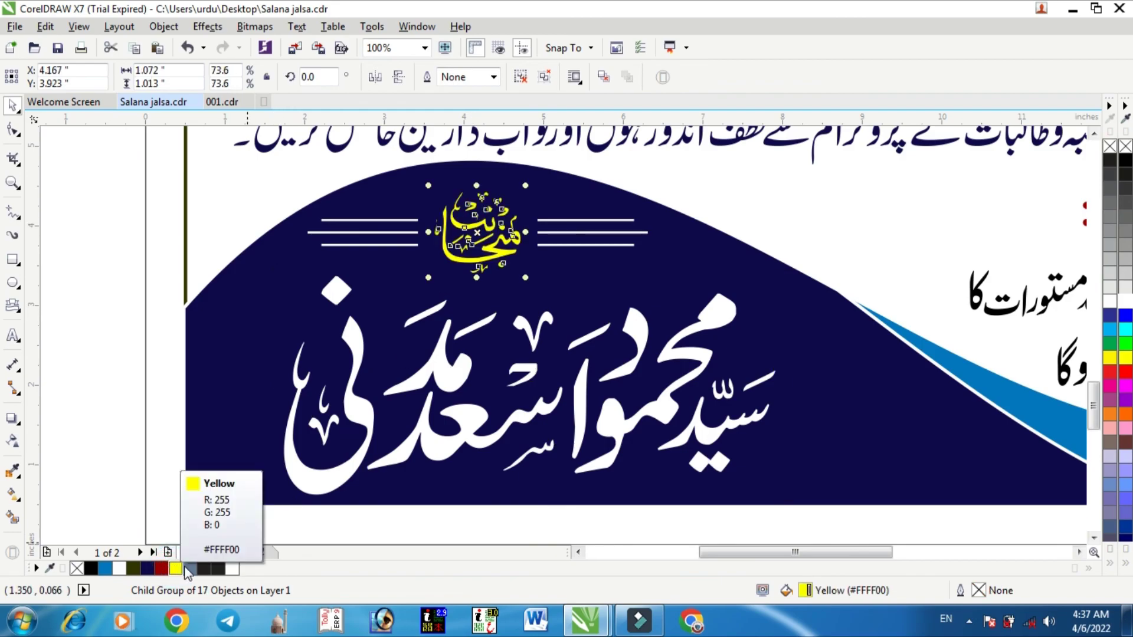
{"action": "left_click", "coordinate": [232, 569]}
Preview the whole poster full screen to check the layout.
{"action": "left_click", "coordinate": [162, 389]}
{"action": "key", "text": "shift+F2"}
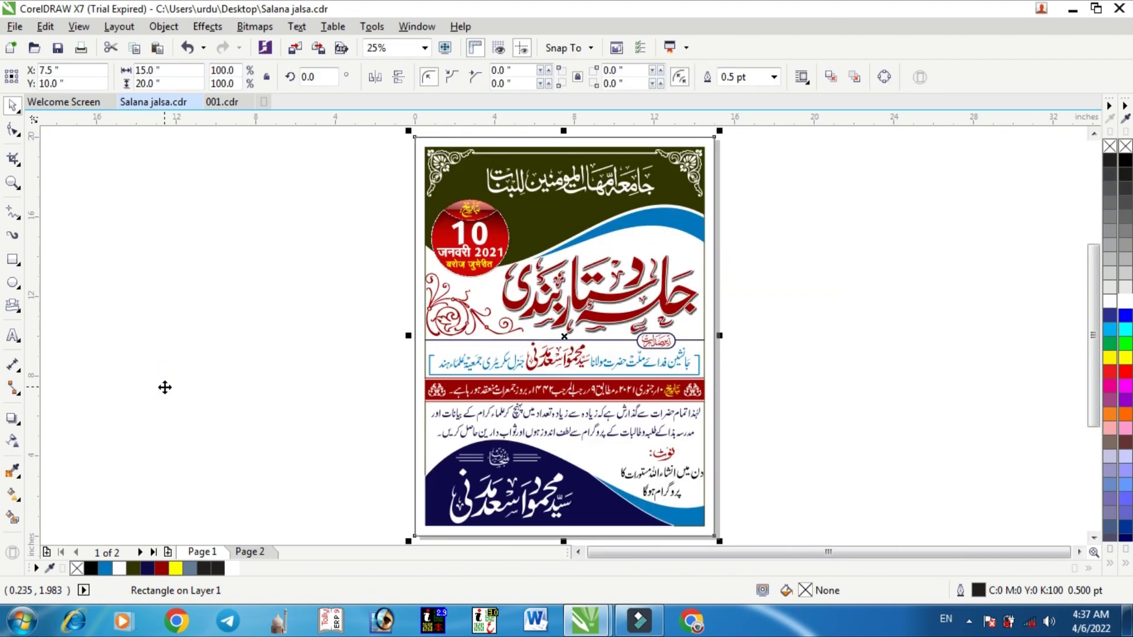
{"action": "key", "text": "F9"}
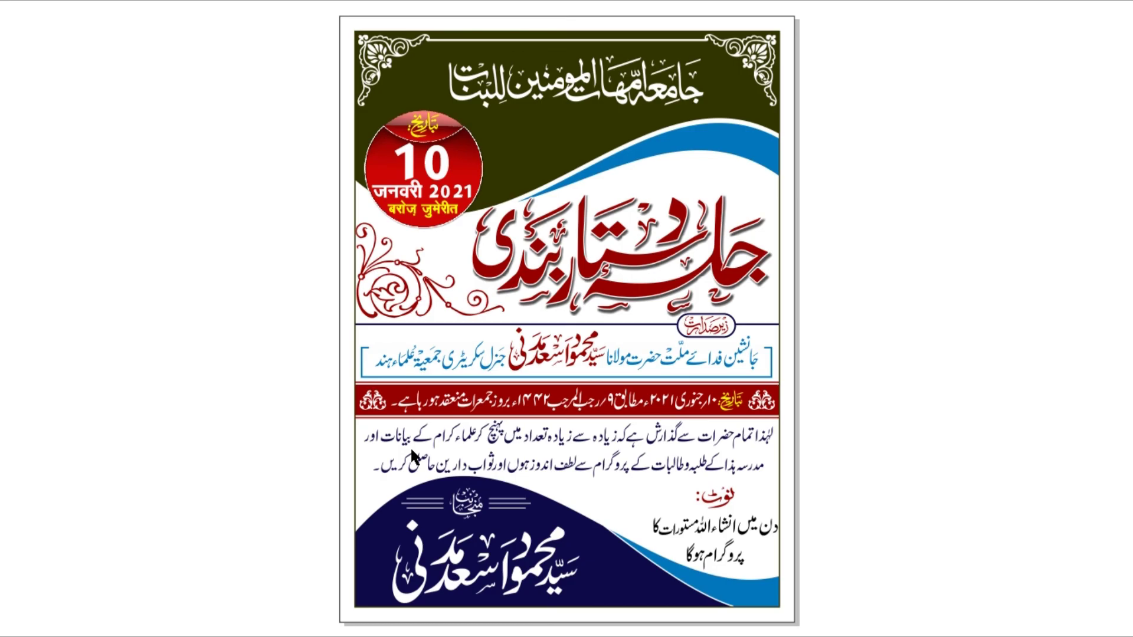